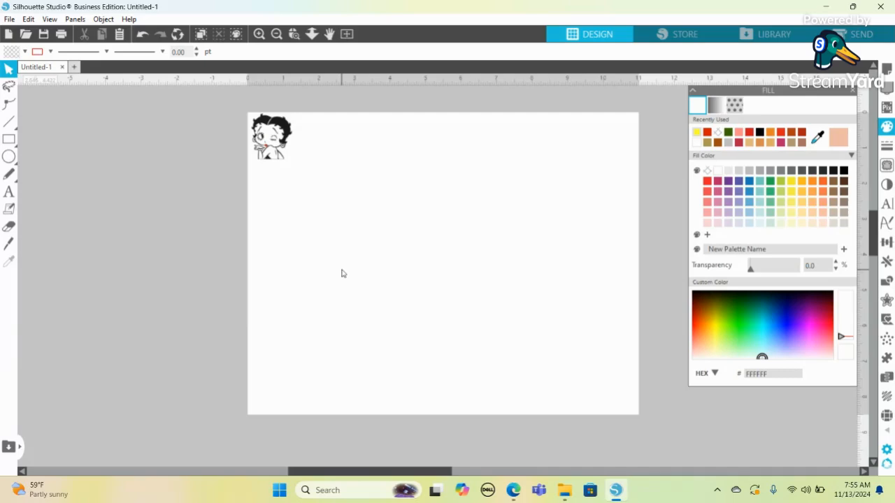
Step: Enlarge the cartoon image to about 4.75 × 4.91 in and mark a trace area around the whole figure
{"action": "left_click_drag", "start_coordinate": [273, 150], "coordinate": [509, 321]}
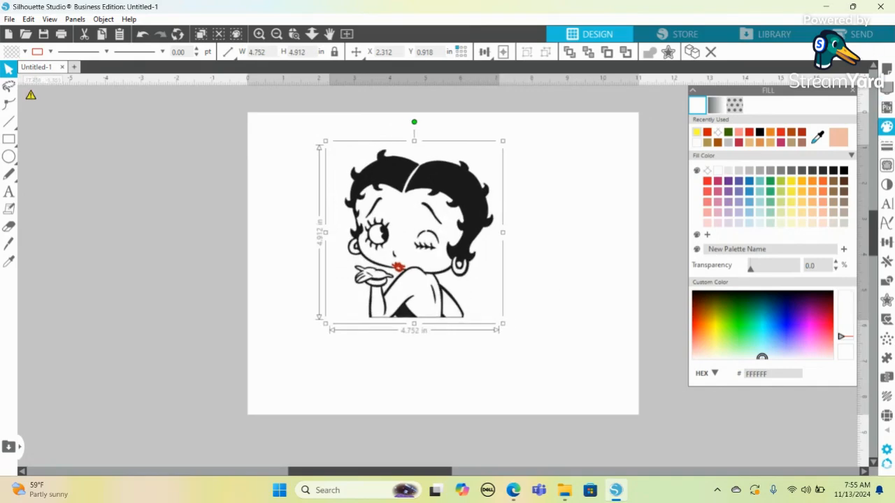
{"action": "left_click", "coordinate": [886, 165]}
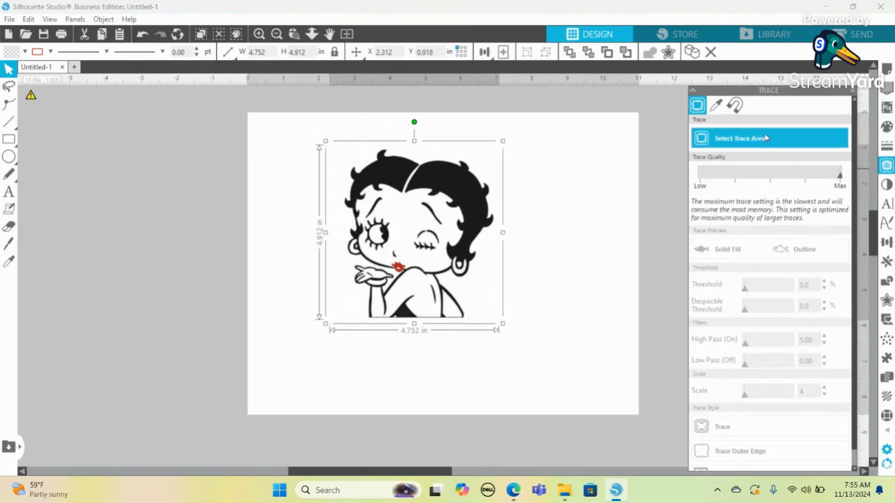
{"action": "left_click", "coordinate": [767, 138]}
{"action": "left_click_drag", "start_coordinate": [320, 135], "coordinate": [534, 208]}
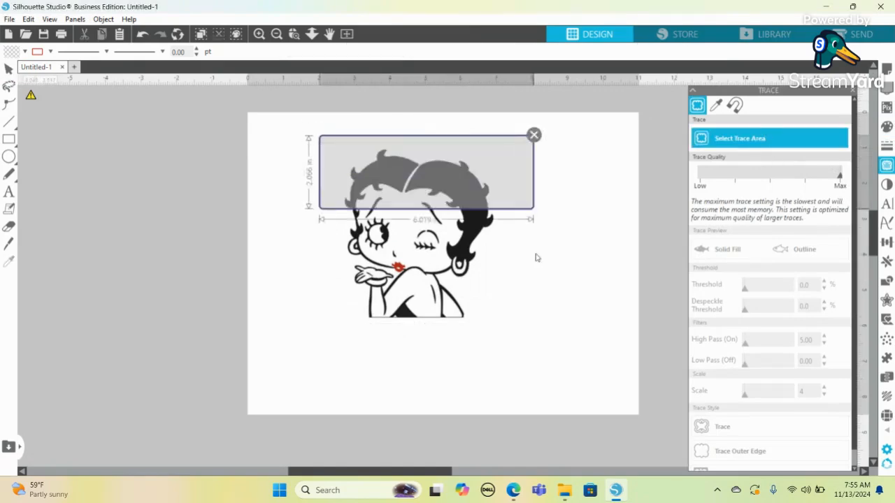
{"action": "left_click_drag", "start_coordinate": [536, 258], "coordinate": [526, 333]}
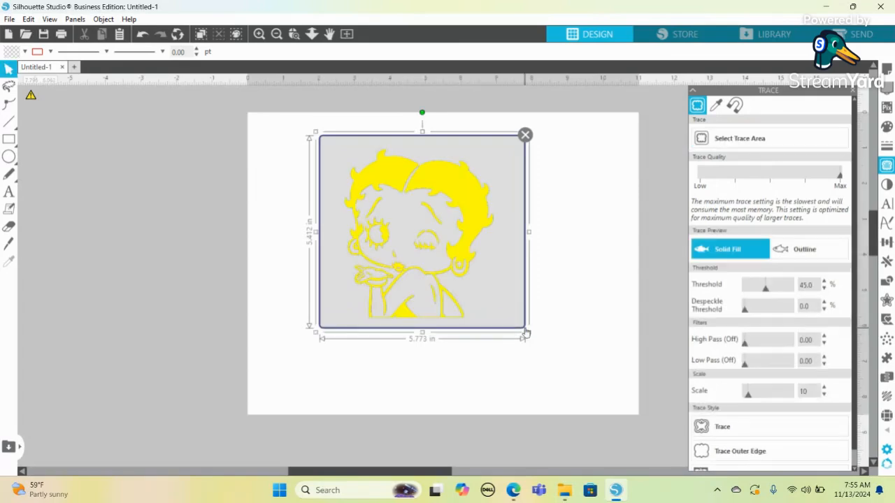
Step: Trace the image's lines with a 79% threshold, and delete the original picture from behind the traced outline
{"action": "left_click_drag", "start_coordinate": [766, 287], "coordinate": [783, 291]}
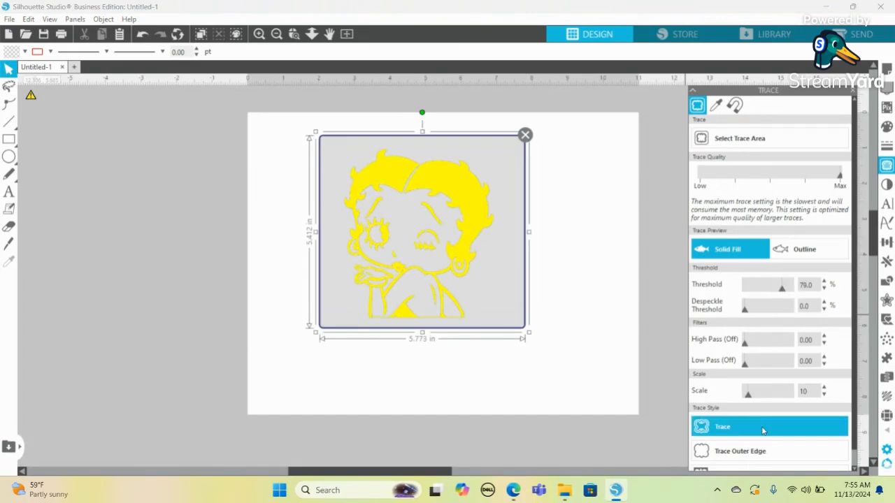
{"action": "left_click", "coordinate": [724, 426]}
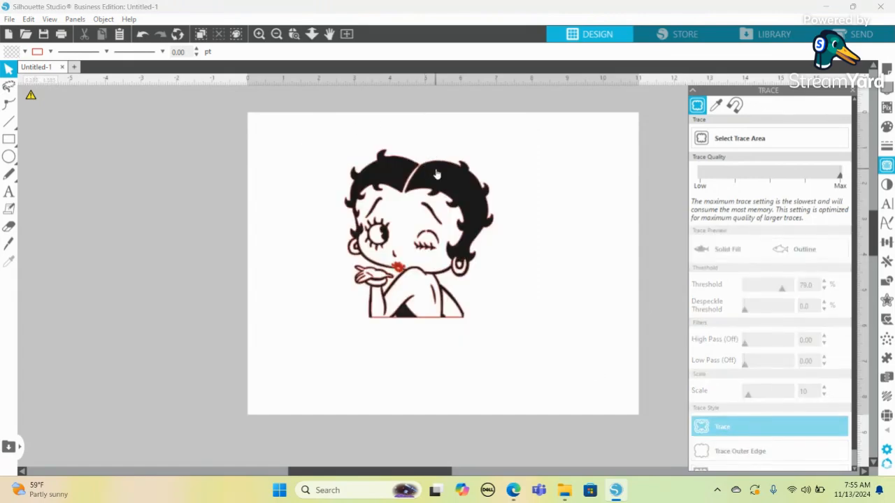
{"action": "left_click_drag", "start_coordinate": [436, 173], "coordinate": [257, 173]}
{"action": "right_click", "coordinate": [257, 173]}
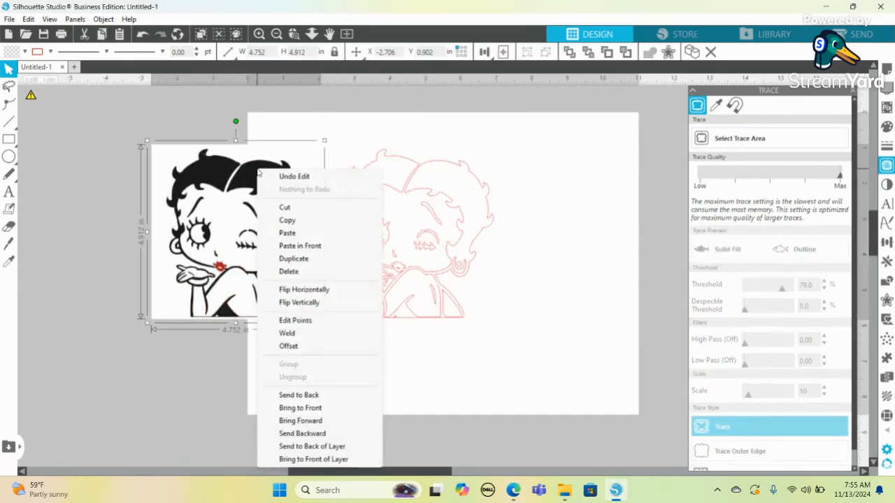
{"action": "left_click", "coordinate": [289, 271]}
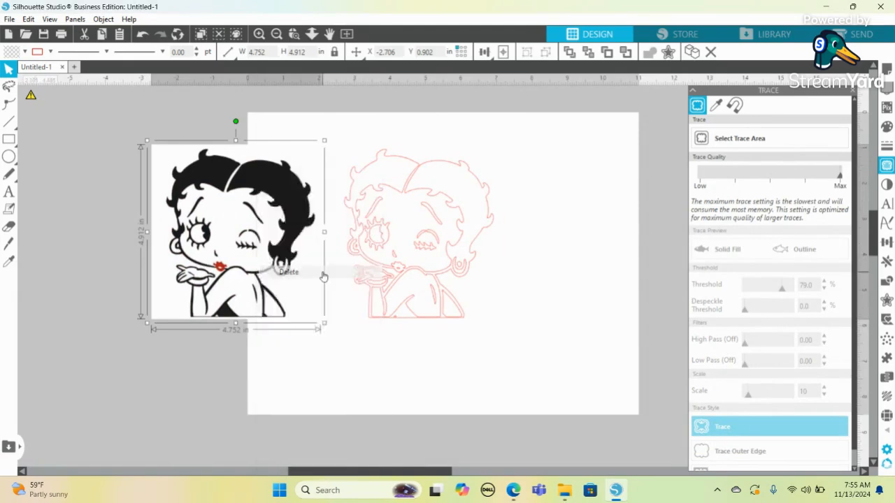
Step: Fill the traced figure with black and shift it slightly to the right on the page
{"action": "left_click", "coordinate": [461, 217]}
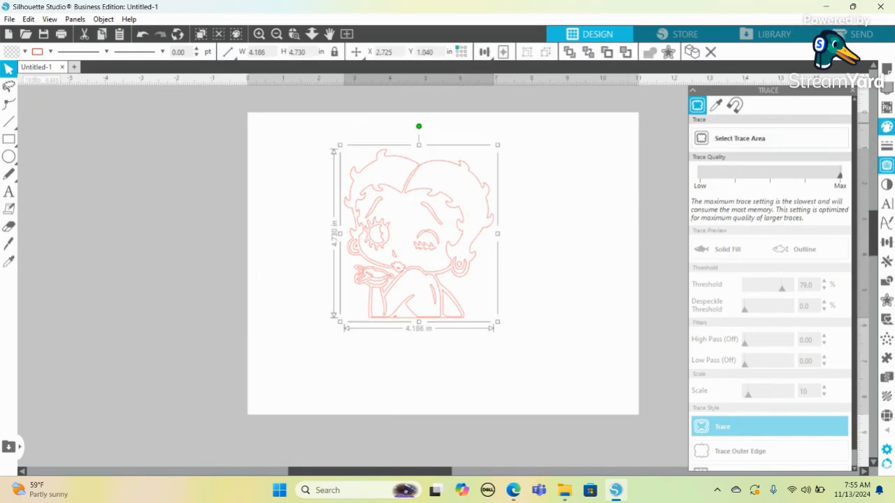
{"action": "left_click", "coordinate": [886, 126]}
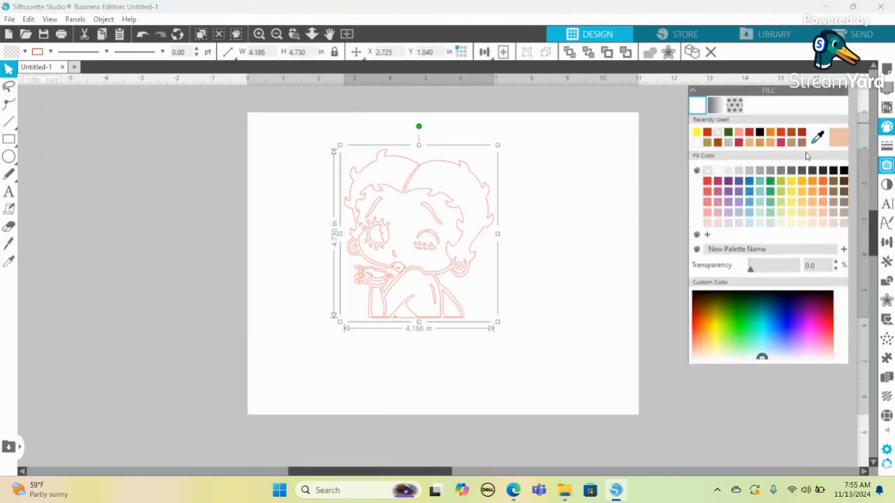
{"action": "left_click", "coordinate": [760, 133]}
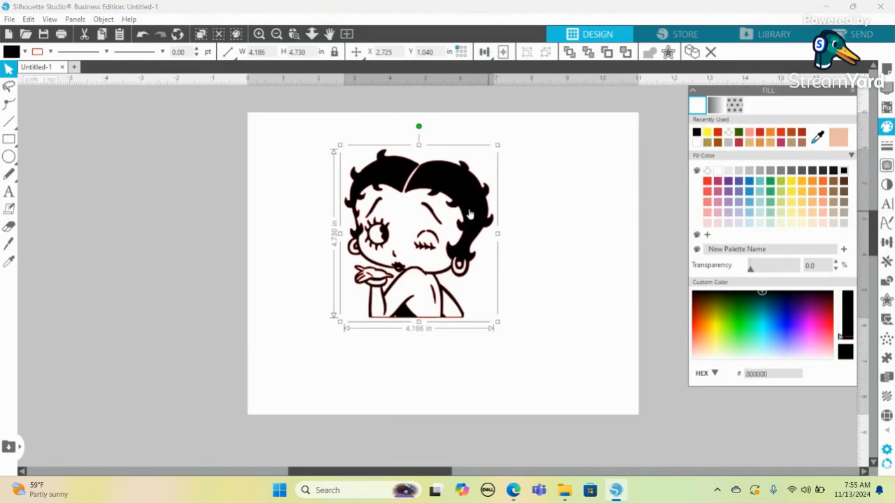
{"action": "left_click_drag", "start_coordinate": [461, 219], "coordinate": [480, 221]}
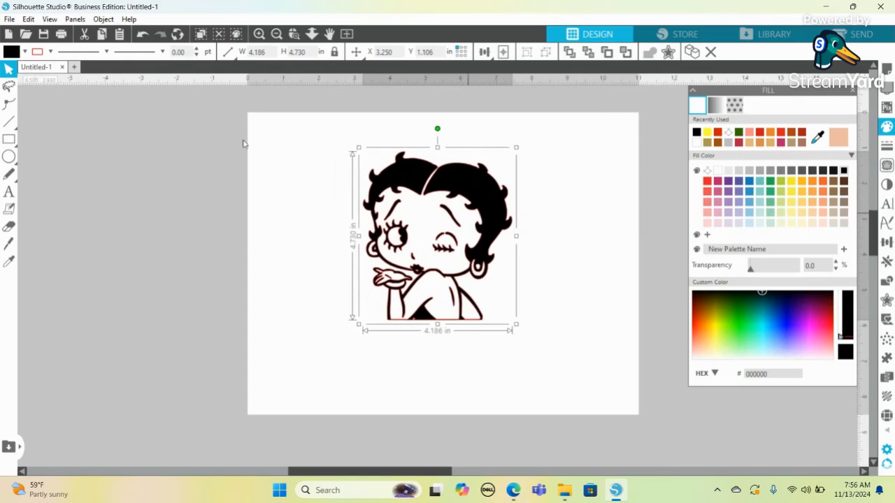
Step: Draw a circle about 3.49 in across over the upper-left corner of the page
{"action": "left_click", "coordinate": [8, 156]}
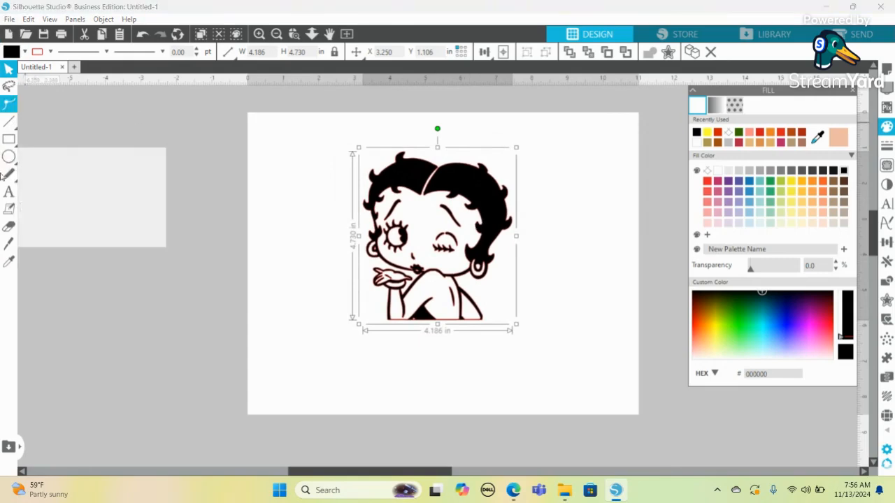
{"action": "left_click", "coordinate": [114, 156]}
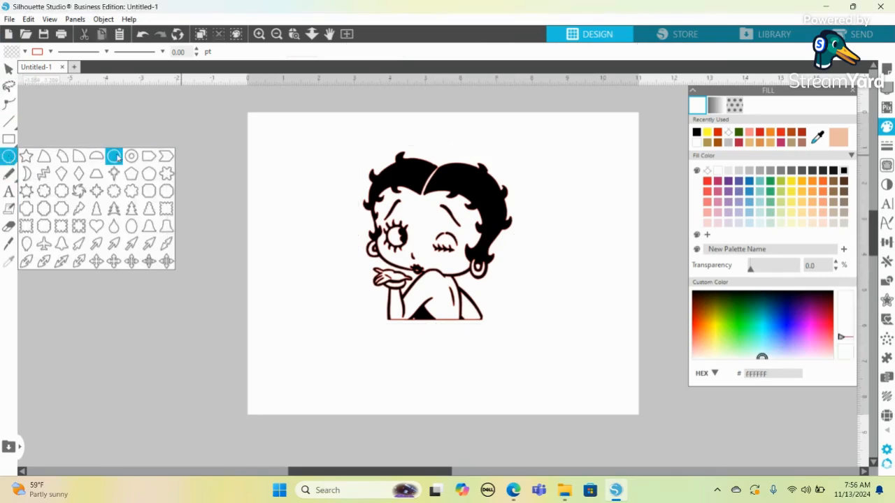
{"action": "left_click_drag", "start_coordinate": [274, 170], "coordinate": [290, 232]}
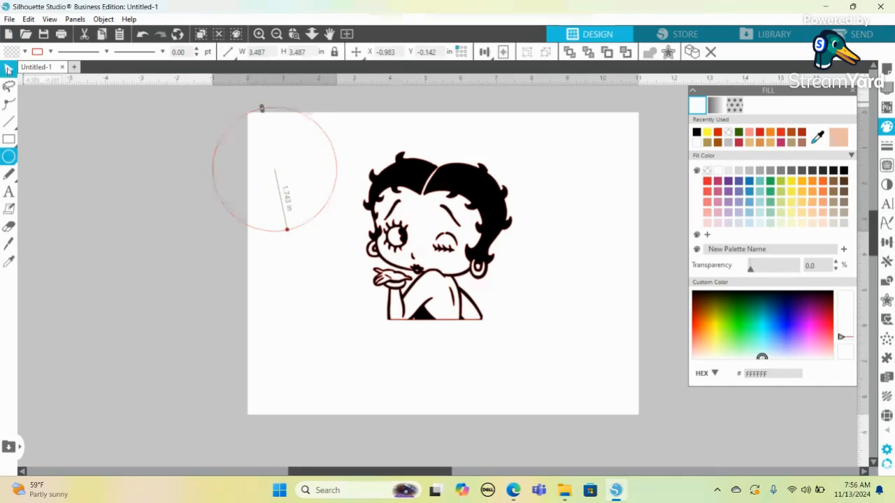
Step: Resize the circle to 3 × 3 in and place it in the page's lower-right area beside the figure
{"action": "left_click", "coordinate": [9, 70]}
{"action": "left_click_drag", "start_coordinate": [318, 135], "coordinate": [346, 200]}
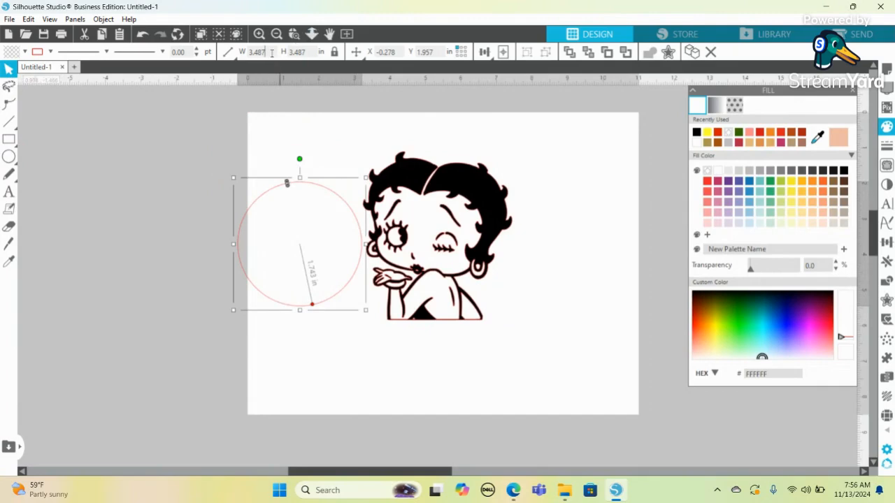
{"action": "key", "text": "Return"}
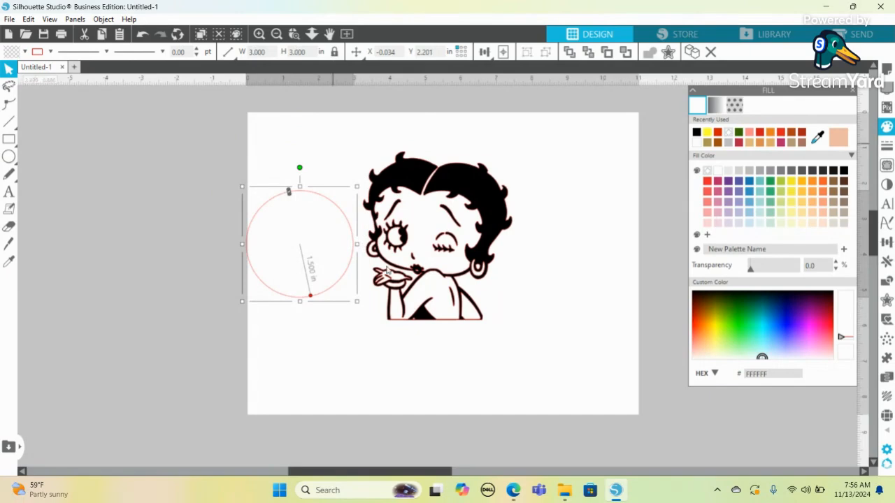
{"action": "left_click_drag", "start_coordinate": [351, 259], "coordinate": [480, 251]}
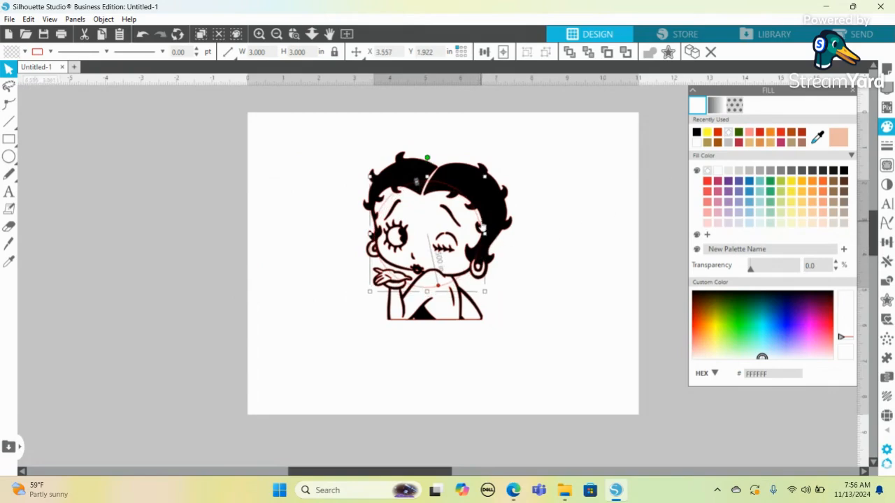
{"action": "left_click_drag", "start_coordinate": [481, 227], "coordinate": [631, 317]}
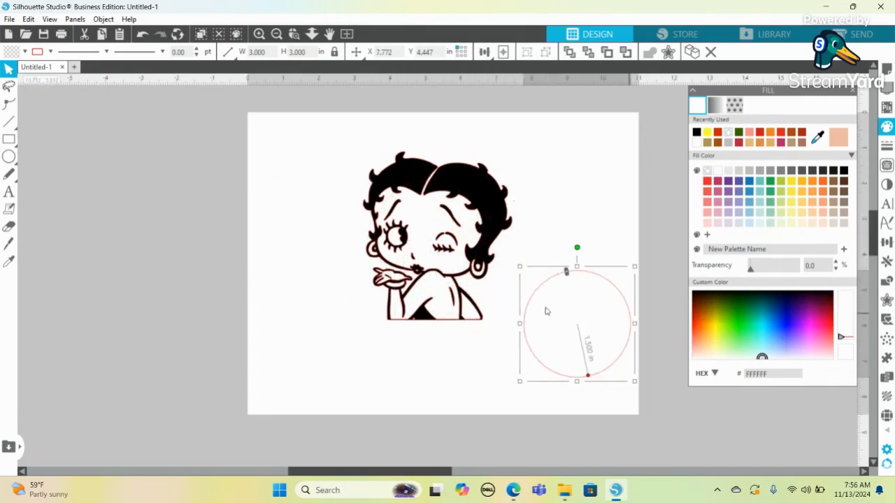
Step: Create an outer offset of 0.120 in with rounded corners around the black figure
{"action": "left_click", "coordinate": [436, 263]}
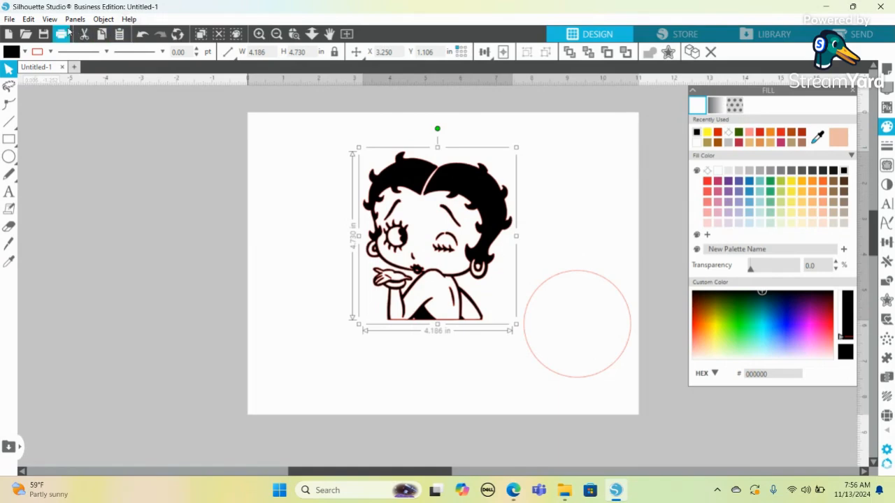
{"action": "left_click", "coordinate": [75, 19]}
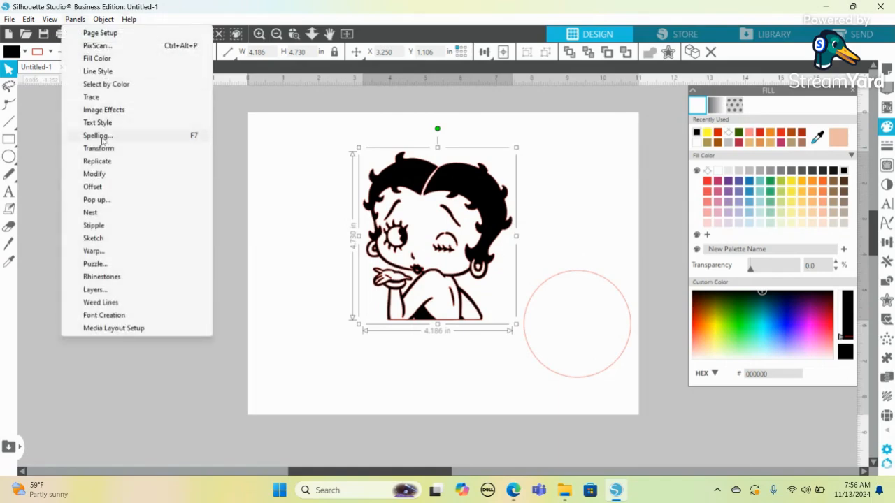
{"action": "left_click", "coordinate": [106, 187]}
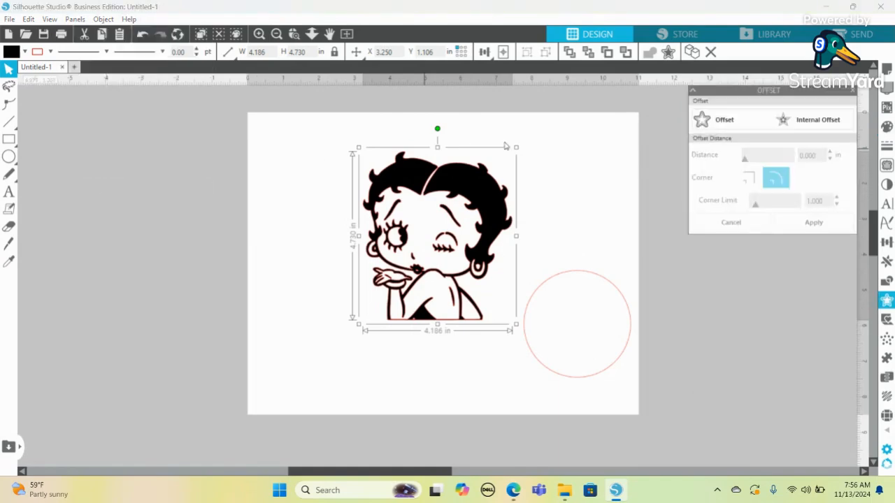
{"action": "left_click", "coordinate": [747, 128]}
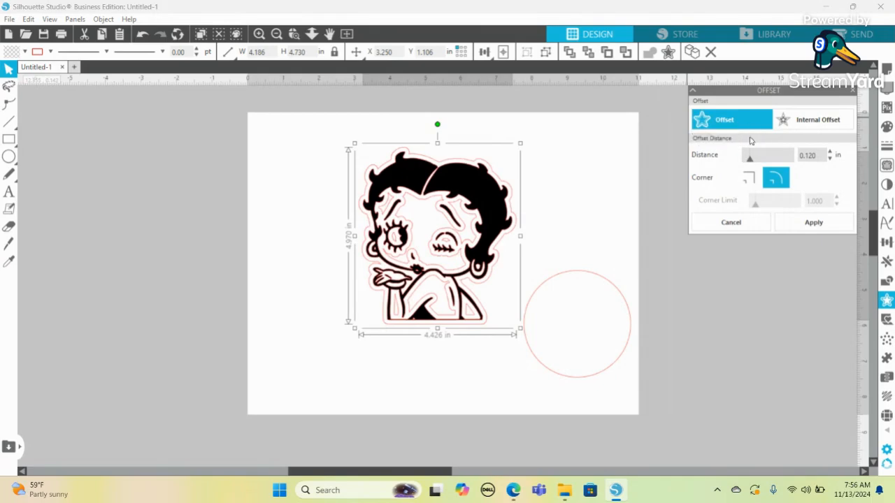
{"action": "left_click", "coordinate": [809, 225]}
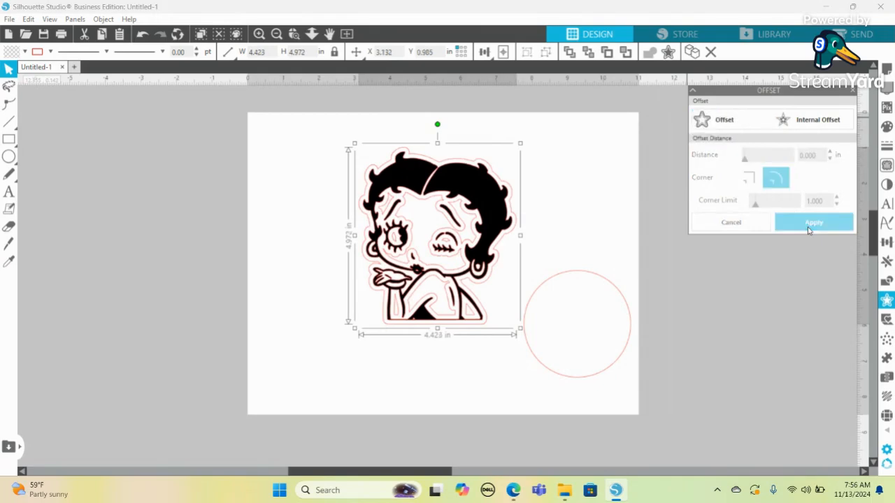
{"action": "left_click", "coordinate": [730, 300]}
Step: Move the figure off its offset, release the offset's compound path, and delete the inner shapes, keeping only the outer silhouette
{"action": "left_click_drag", "start_coordinate": [483, 225], "coordinate": [290, 239]}
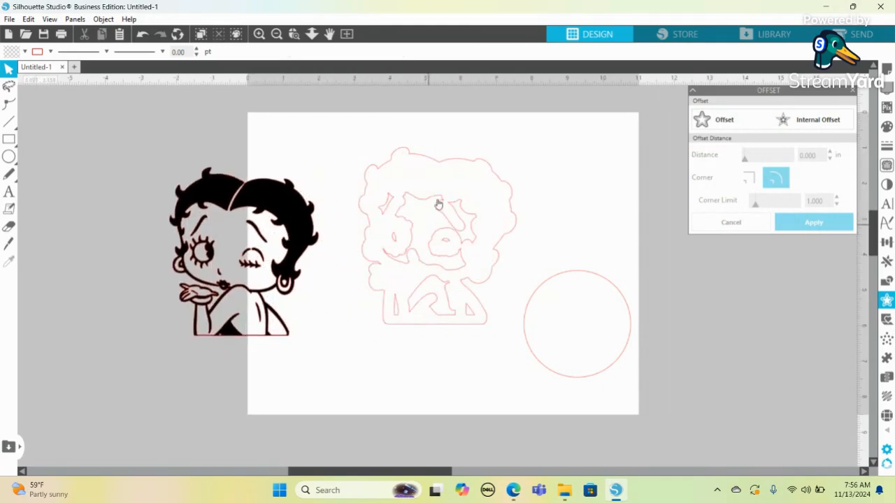
{"action": "left_click", "coordinate": [429, 160]}
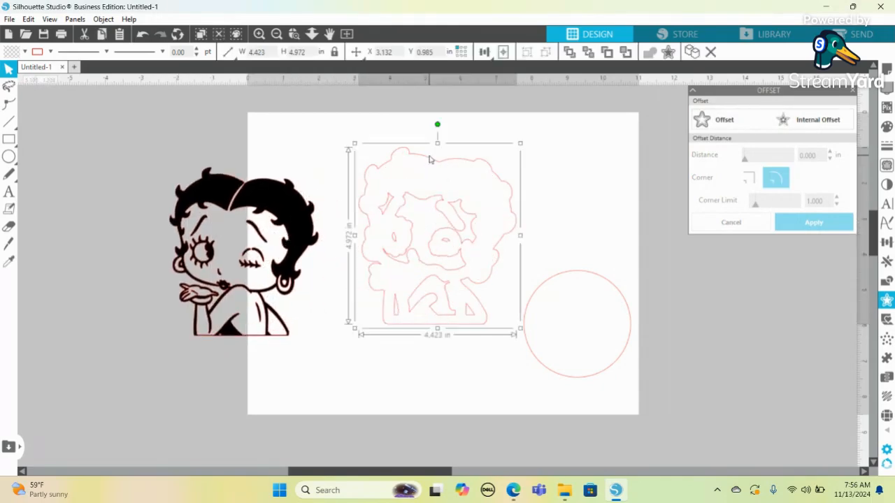
{"action": "right_click", "coordinate": [429, 159]}
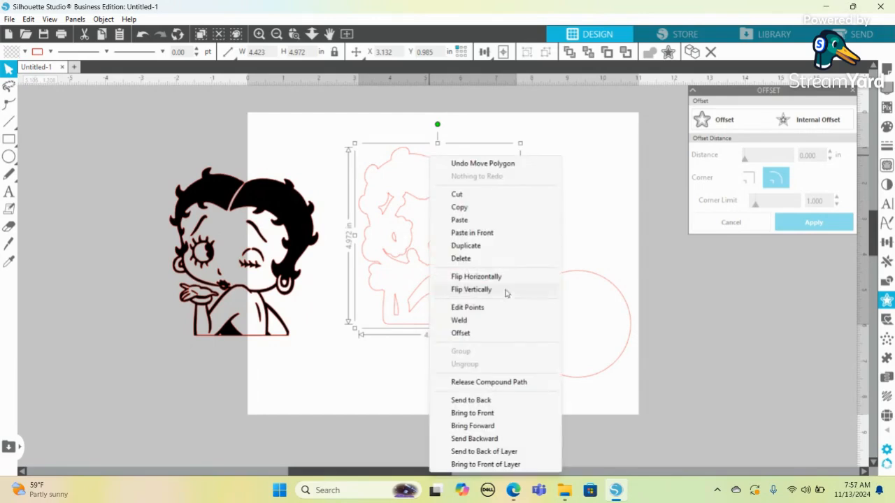
{"action": "left_click", "coordinate": [508, 382]}
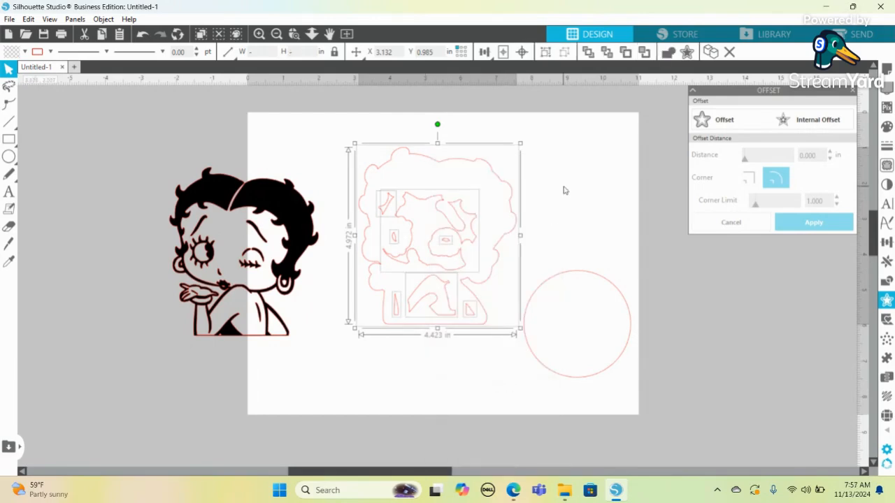
{"action": "left_click", "coordinate": [510, 188], "text": "shift"}
{"action": "key", "text": "Delete"}
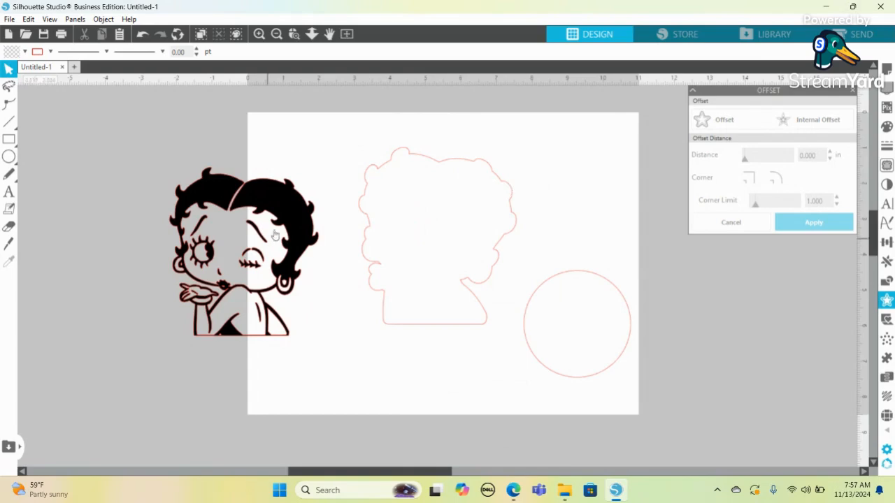
Step: Move the black figure completely off the page and position the 3 in circle inside the head of the silhouette
{"action": "left_click_drag", "start_coordinate": [288, 219], "coordinate": [211, 194]}
{"action": "left_click", "coordinate": [625, 316]}
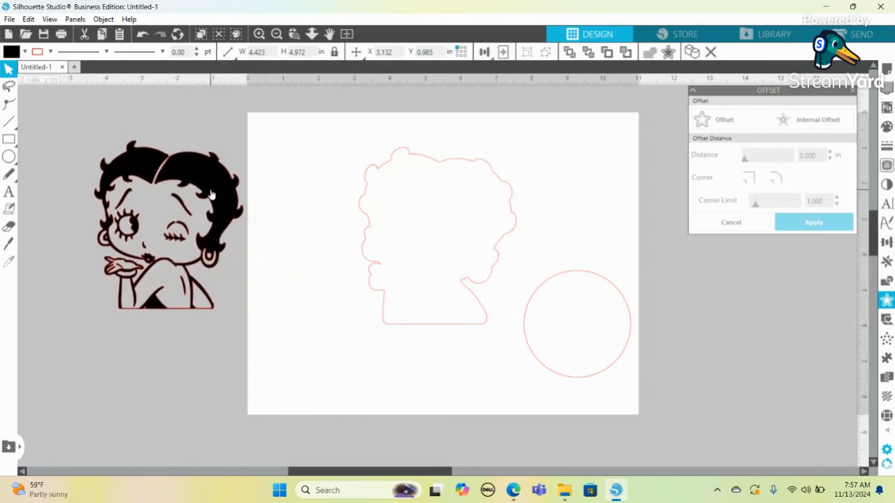
{"action": "left_click_drag", "start_coordinate": [608, 281], "coordinate": [463, 182]}
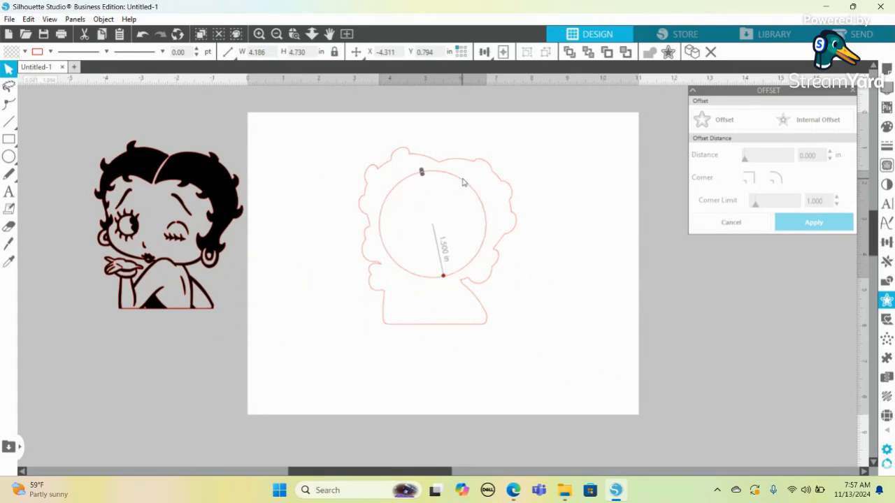
{"action": "left_click", "coordinate": [462, 181]}
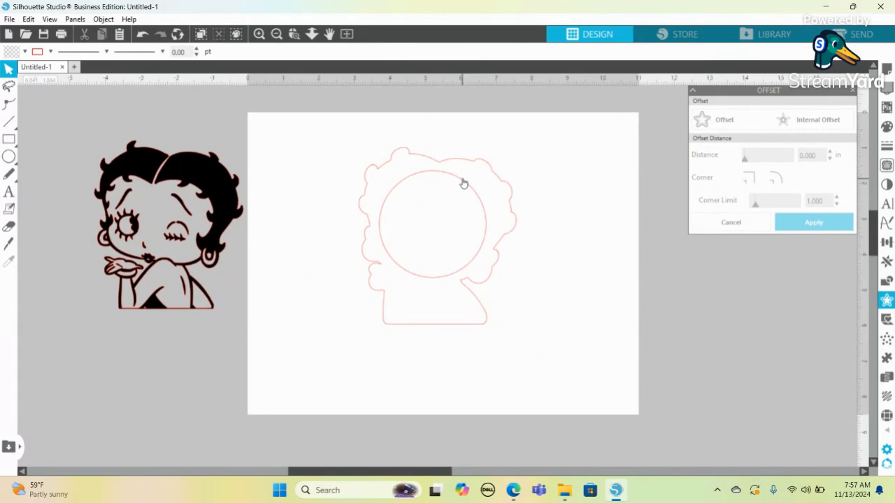
Step: Create an internal offset of 0.155 in with square corners inside the 3 in circle
{"action": "left_click", "coordinate": [469, 188]}
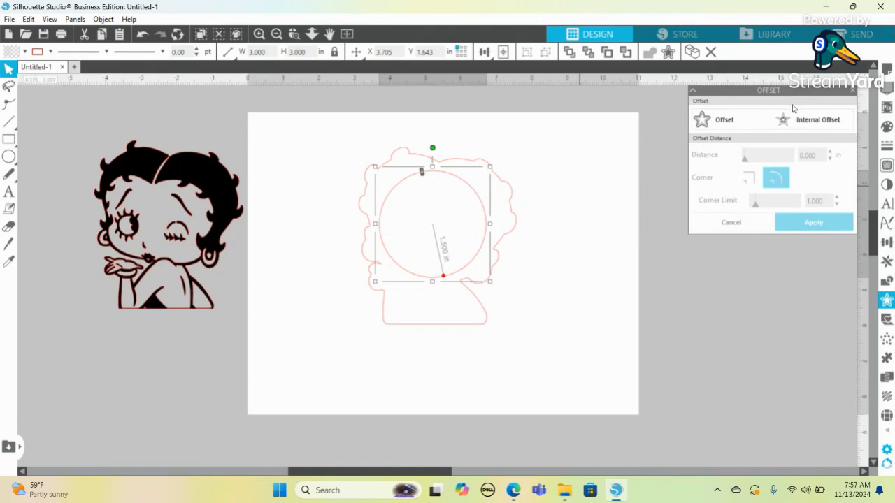
{"action": "left_click", "coordinate": [808, 128]}
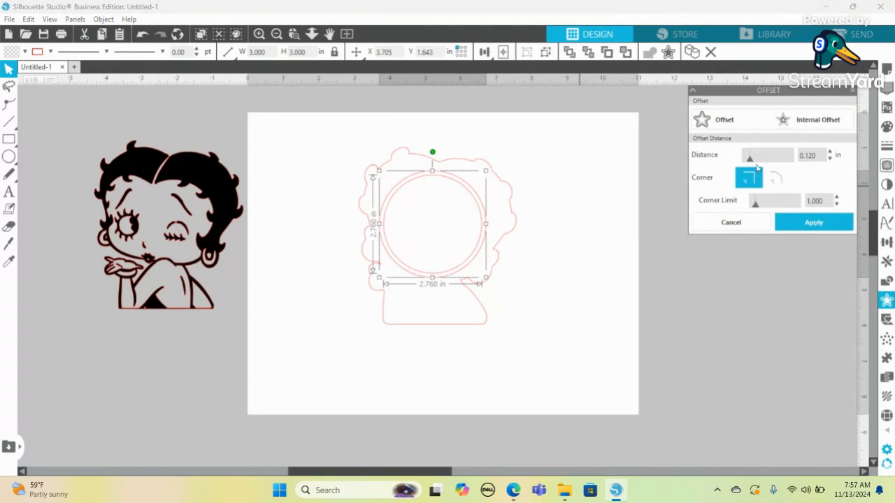
{"action": "left_click_drag", "start_coordinate": [751, 163], "coordinate": [753, 163]}
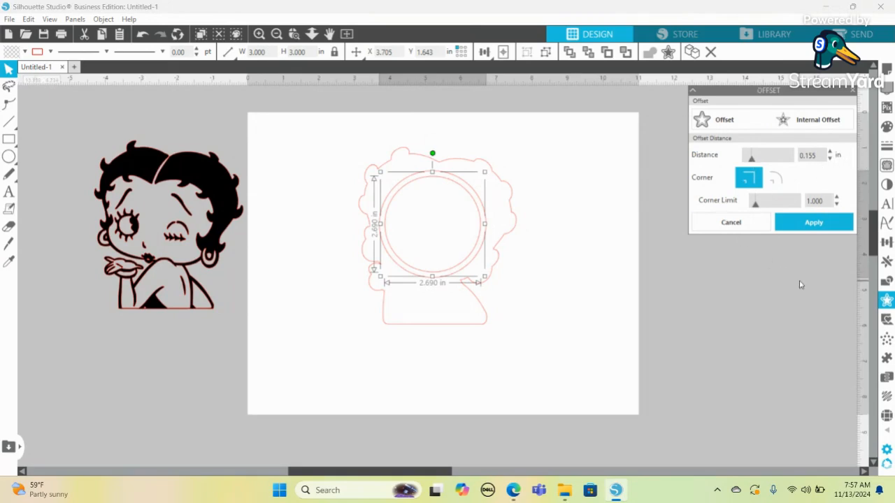
{"action": "left_click", "coordinate": [813, 224]}
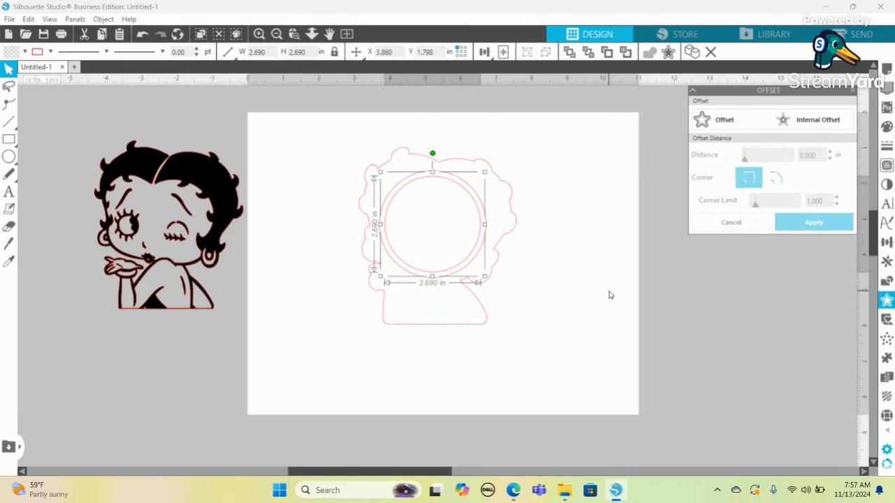
{"action": "left_click", "coordinate": [583, 245]}
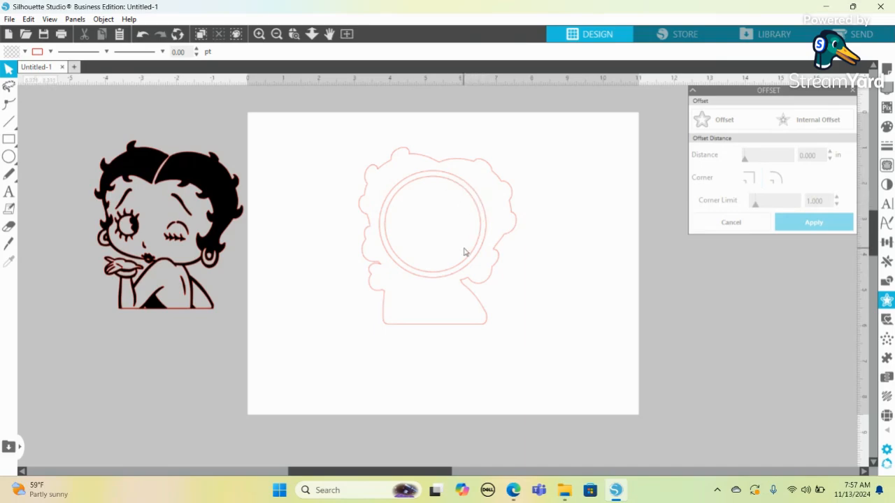
Step: Fill the outer silhouette shape with red
{"action": "left_click", "coordinate": [414, 155]}
{"action": "left_click", "coordinate": [887, 127]}
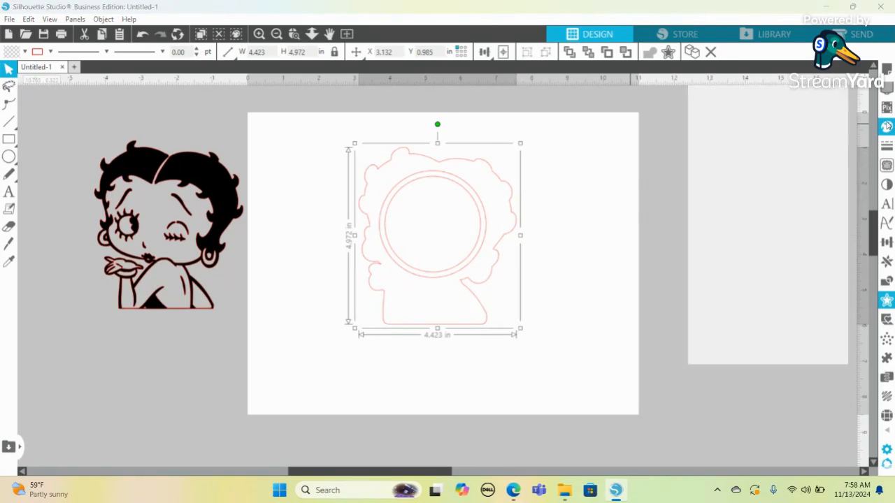
{"action": "left_click", "coordinate": [718, 133]}
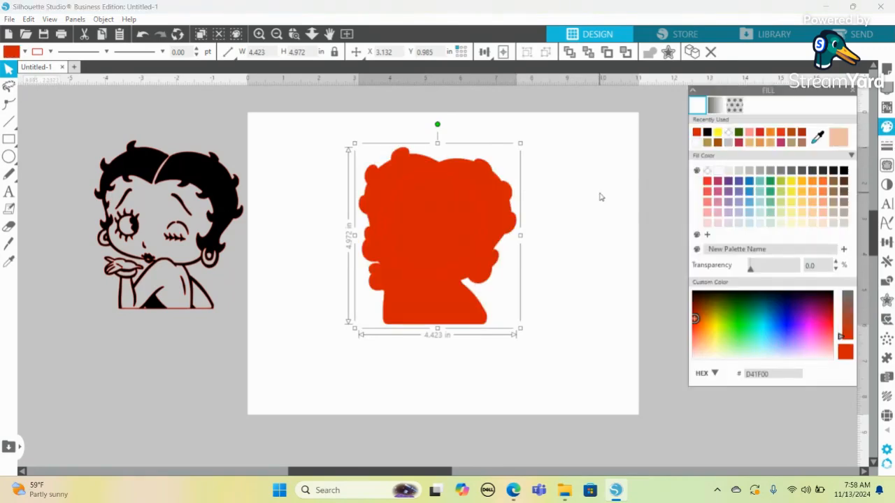
{"action": "left_click", "coordinate": [599, 194]}
Step: Fill the 3 in circle with dark green and the smaller inner circle with yellow
{"action": "left_click", "coordinate": [475, 195]}
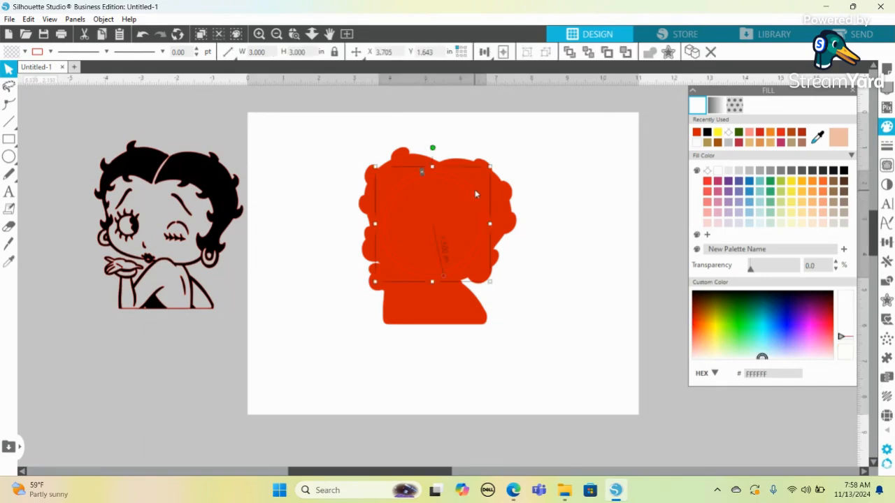
{"action": "left_click", "coordinate": [739, 133]}
{"action": "left_click", "coordinate": [718, 132]}
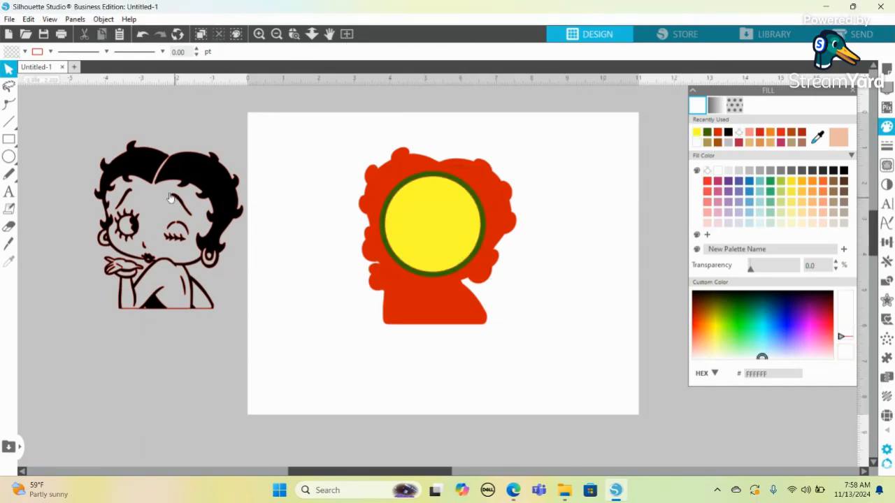
Step: Move the black figure onto the red silhouette and center-align the two shapes horizontally and vertically
{"action": "left_click_drag", "start_coordinate": [204, 171], "coordinate": [132, 295]}
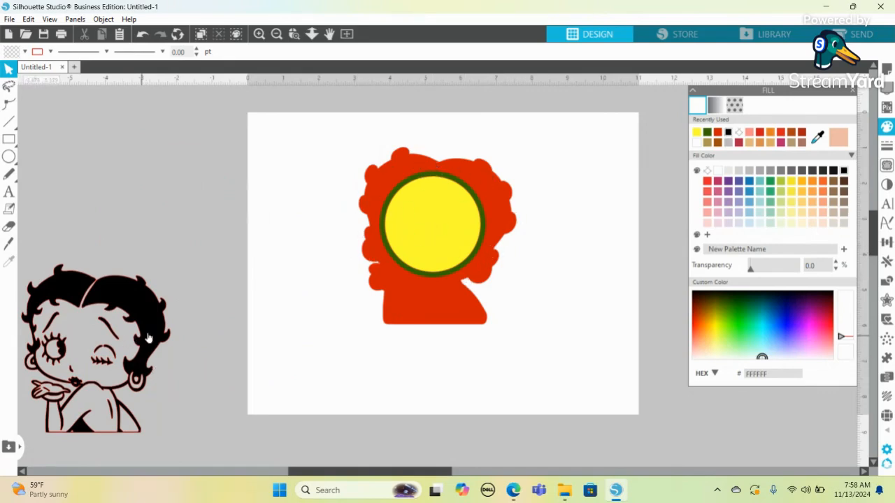
{"action": "left_click_drag", "start_coordinate": [151, 336], "coordinate": [514, 210]}
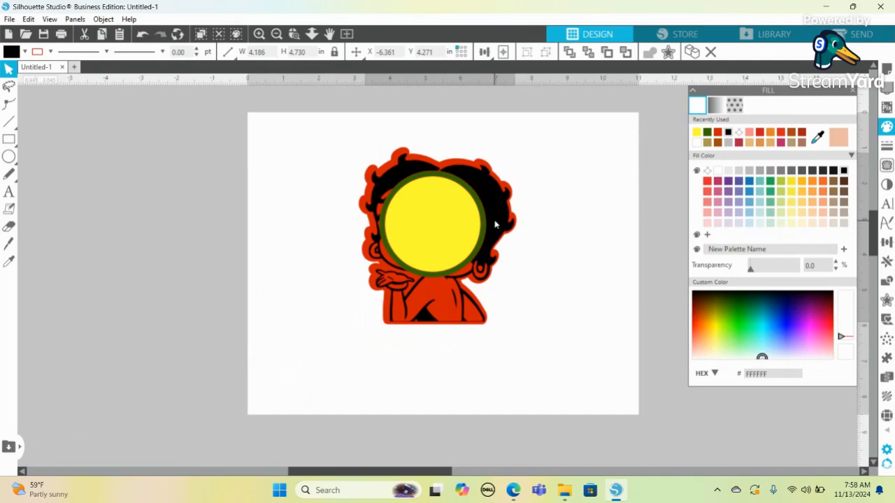
{"action": "left_click", "coordinate": [441, 317]}
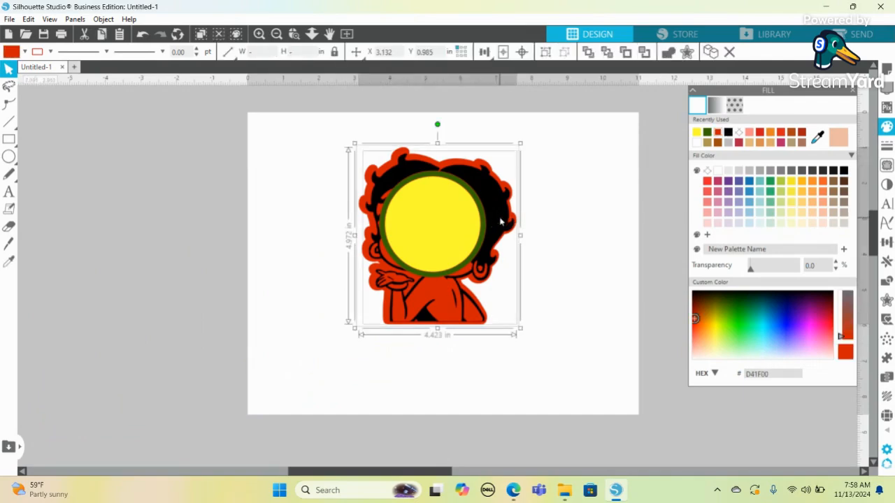
{"action": "left_click", "coordinate": [483, 53]}
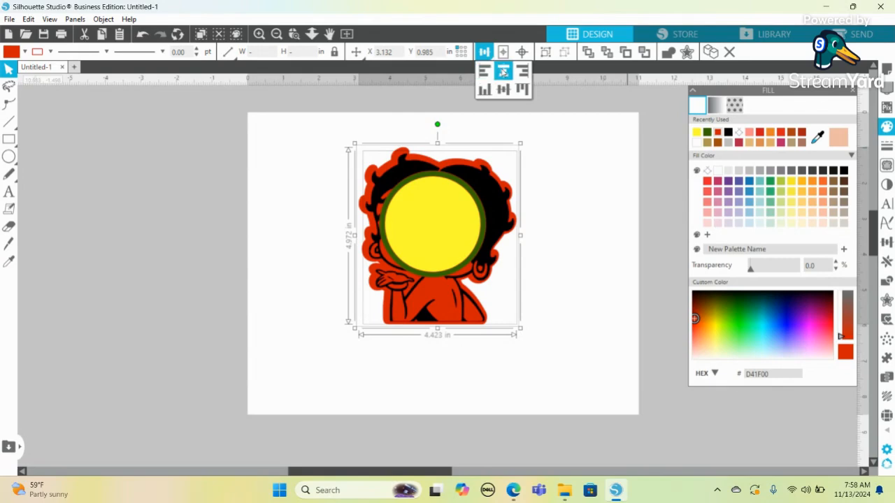
{"action": "left_click", "coordinate": [503, 71]}
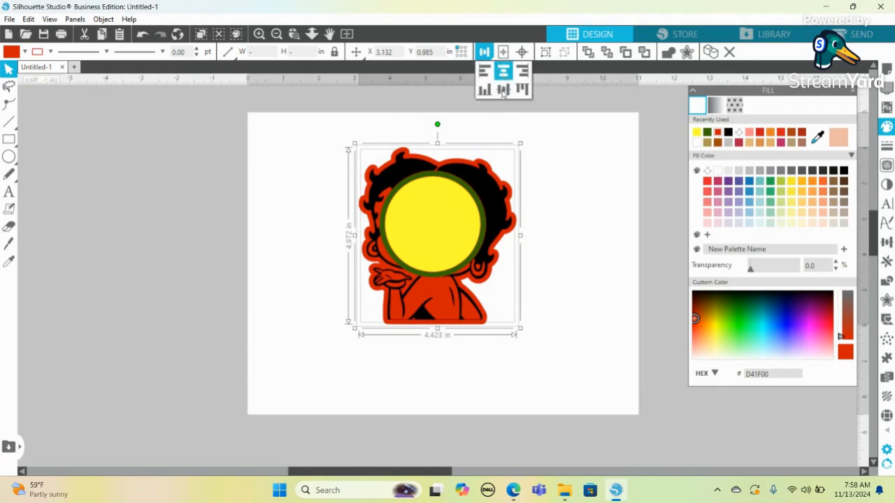
{"action": "left_click", "coordinate": [289, 334]}
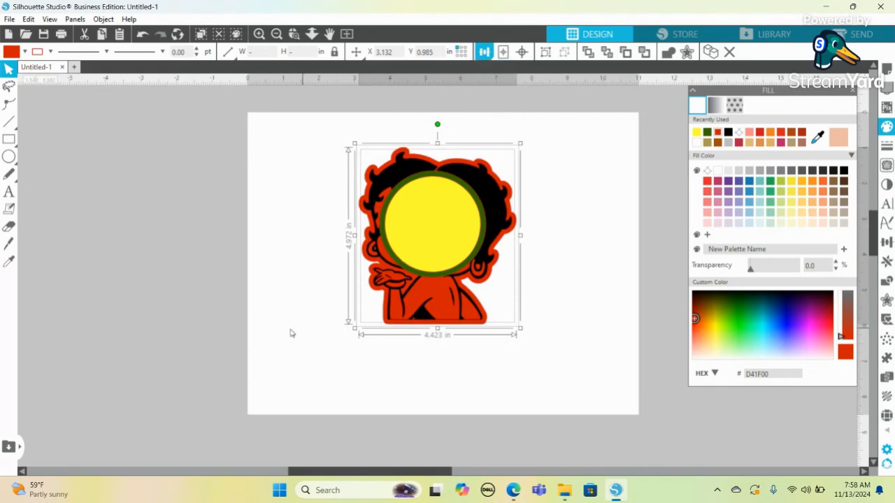
{"action": "left_click", "coordinate": [286, 332]}
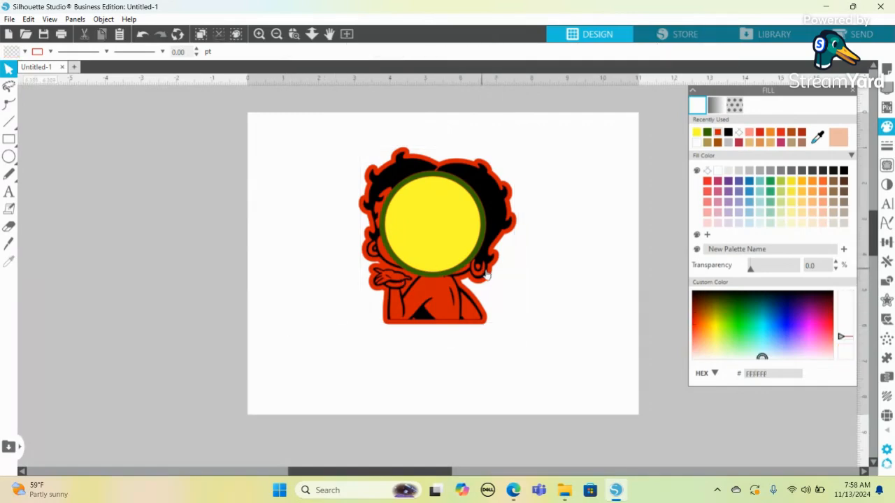
Step: Delete the black figure and both circles together, keeping only the red silhouette on the page
{"action": "left_click_drag", "start_coordinate": [361, 127], "coordinate": [574, 382]}
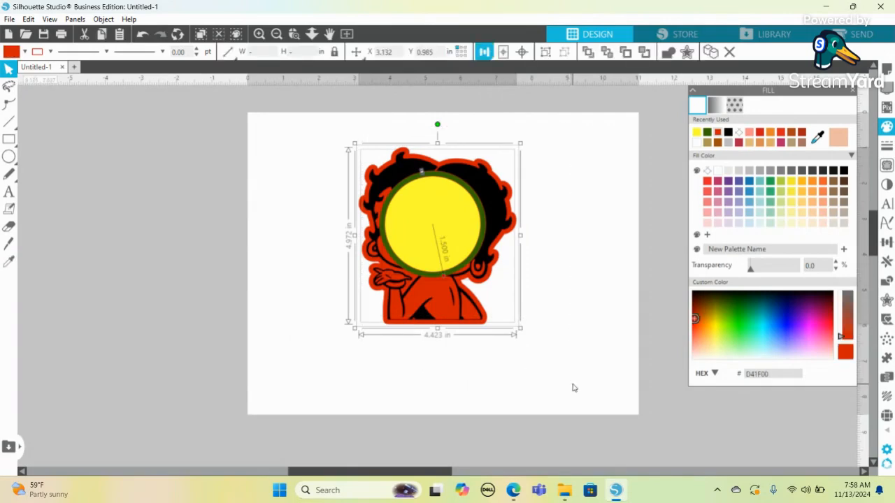
{"action": "left_click", "coordinate": [486, 324]}
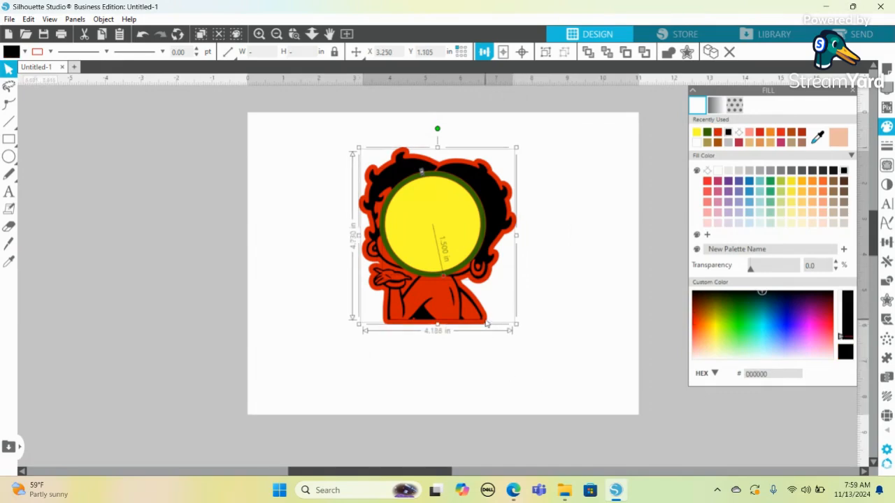
{"action": "key", "text": "Delete"}
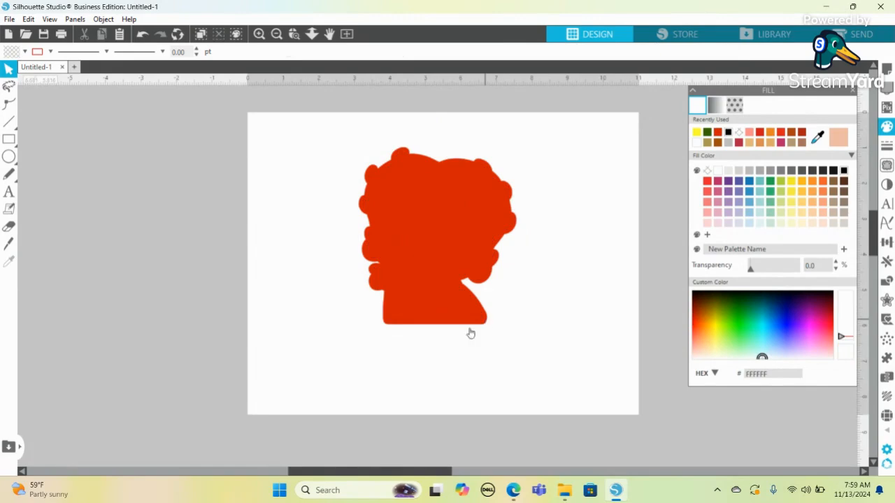
Step: Save the red silhouette to the hard drive in the Screenshots folder as B33 in SVG format
{"action": "left_click", "coordinate": [11, 19]}
{"action": "mouse_move", "coordinate": [36, 130]}
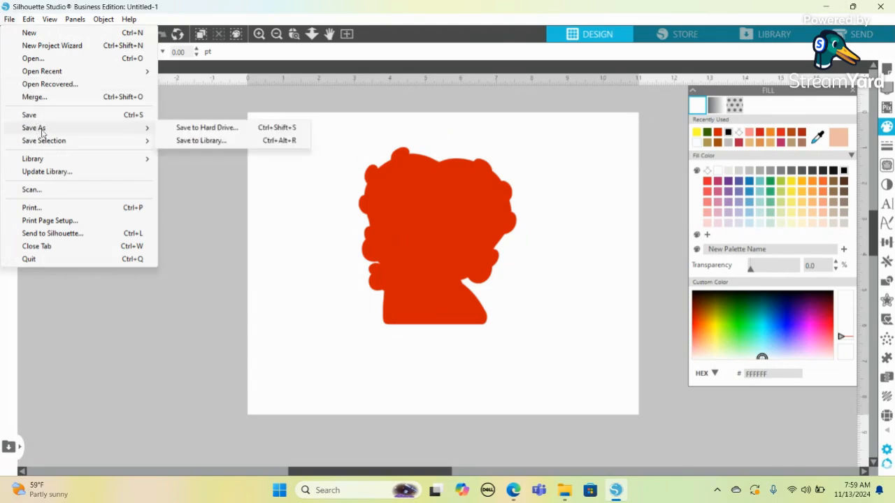
{"action": "left_click", "coordinate": [206, 128]}
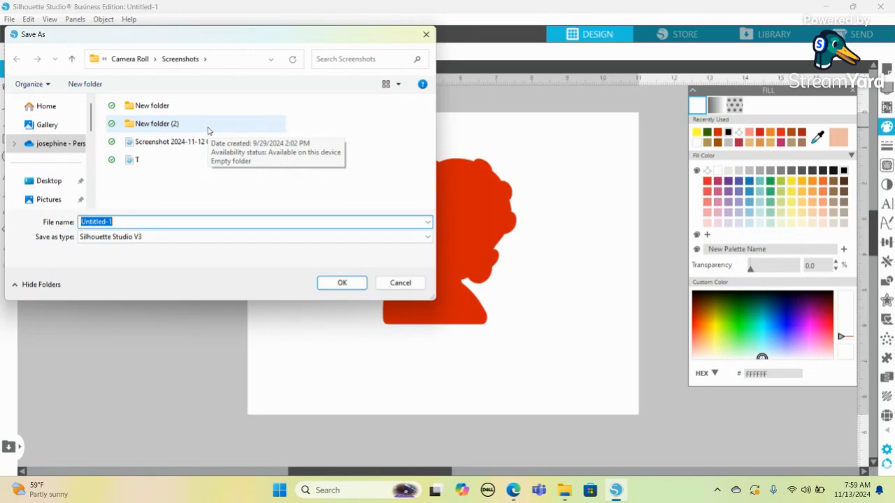
{"action": "type", "text": "B"}
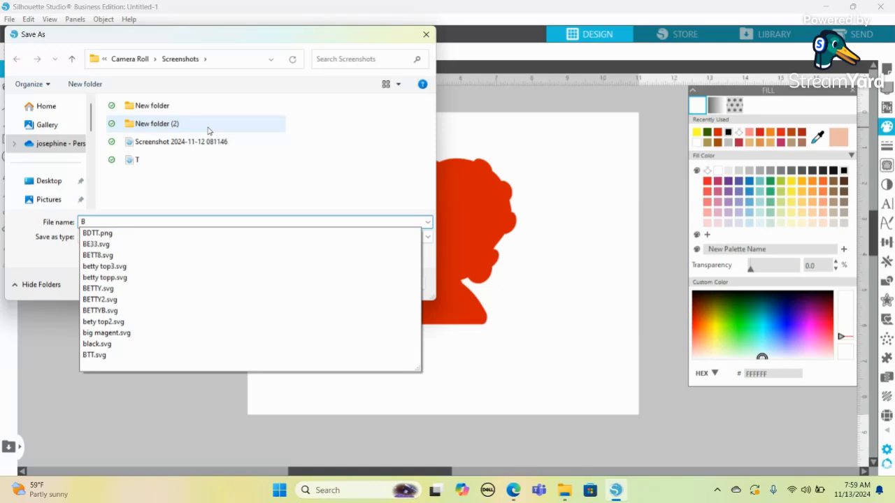
{"action": "type", "text": "33"}
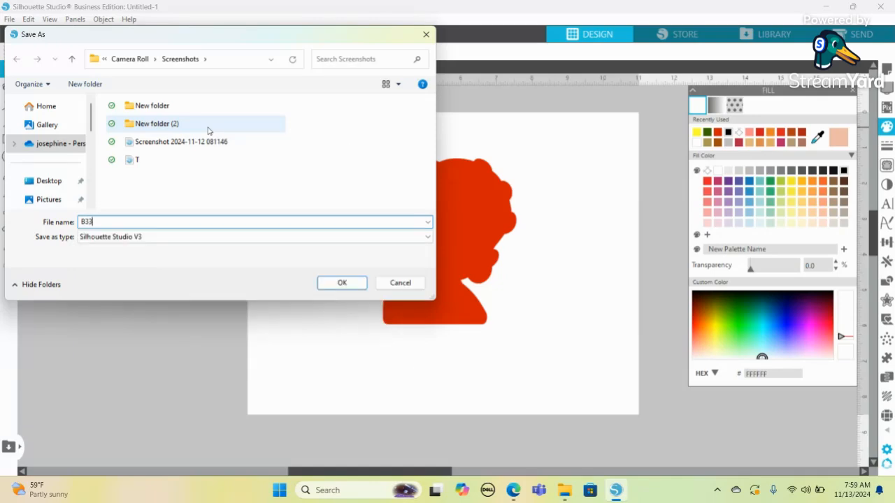
{"action": "left_click", "coordinate": [429, 237]}
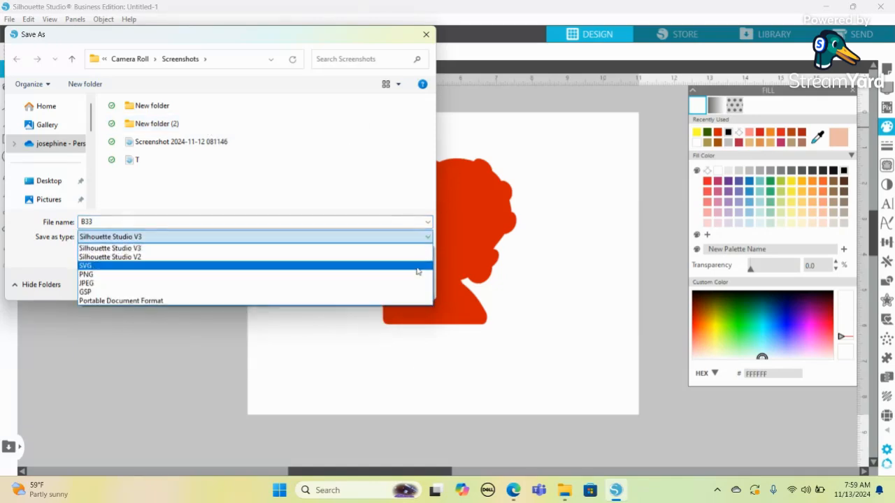
{"action": "left_click", "coordinate": [418, 266]}
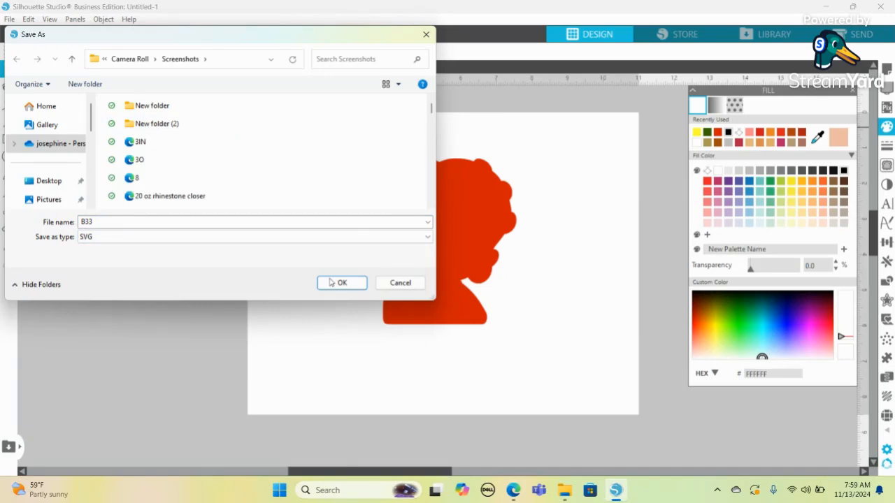
{"action": "left_click", "coordinate": [426, 238]}
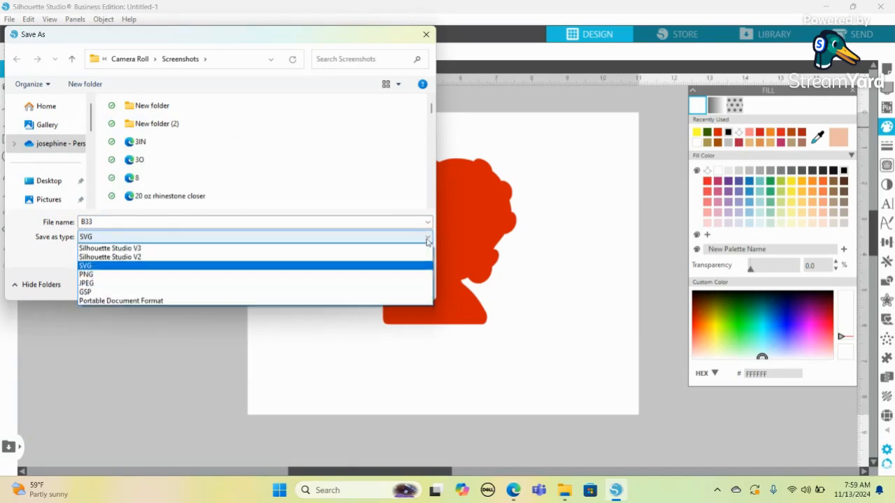
{"action": "left_click", "coordinate": [253, 267]}
{"action": "left_click", "coordinate": [343, 287]}
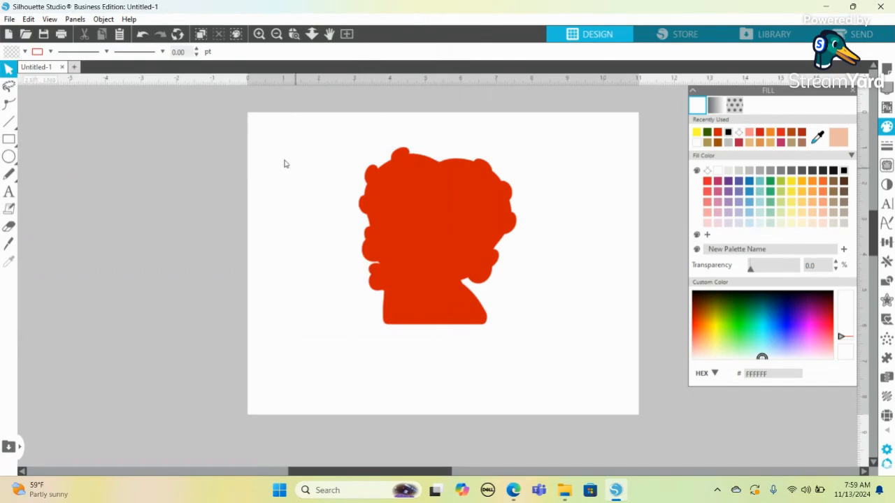
Step: Undo the last deletion, then delete the red silhouette and both circles, keeping only the black figure
{"action": "left_click", "coordinate": [144, 35]}
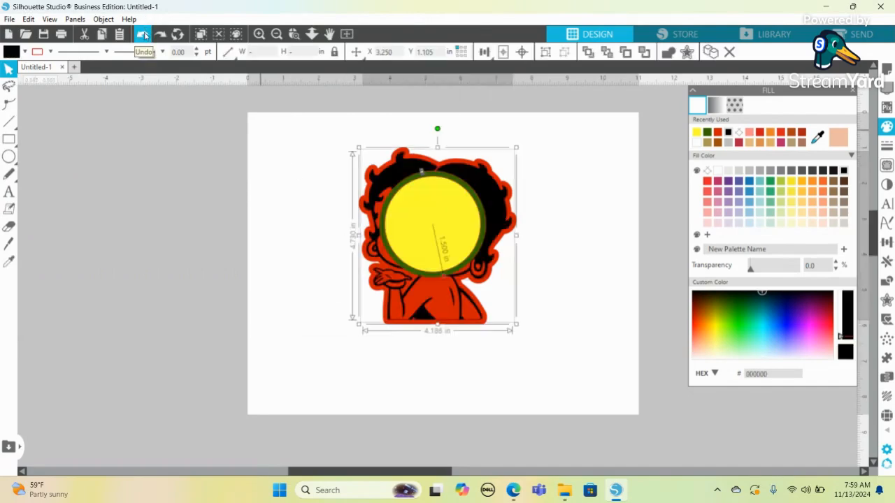
{"action": "left_click", "coordinate": [538, 146]}
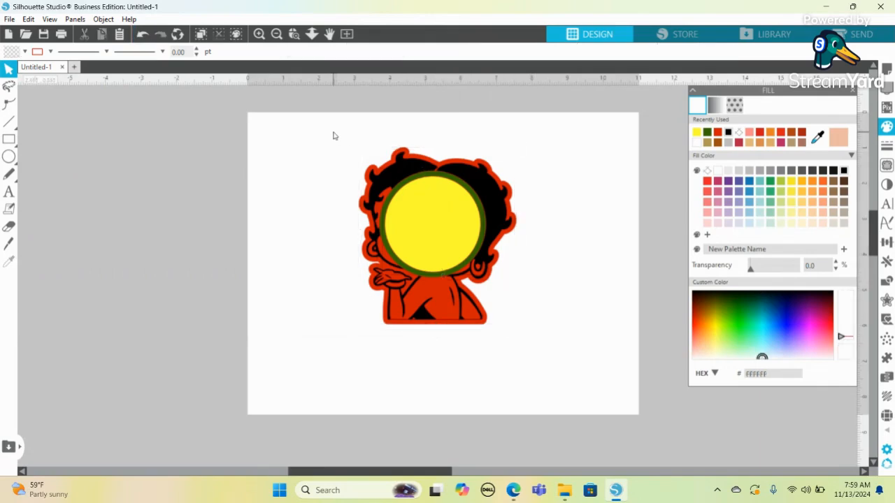
{"action": "left_click_drag", "start_coordinate": [333, 135], "coordinate": [591, 387]}
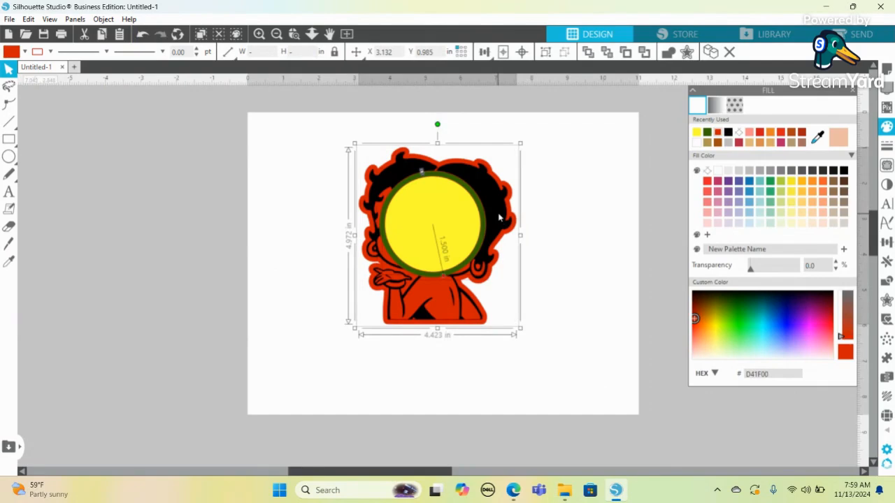
{"action": "key", "text": "Delete"}
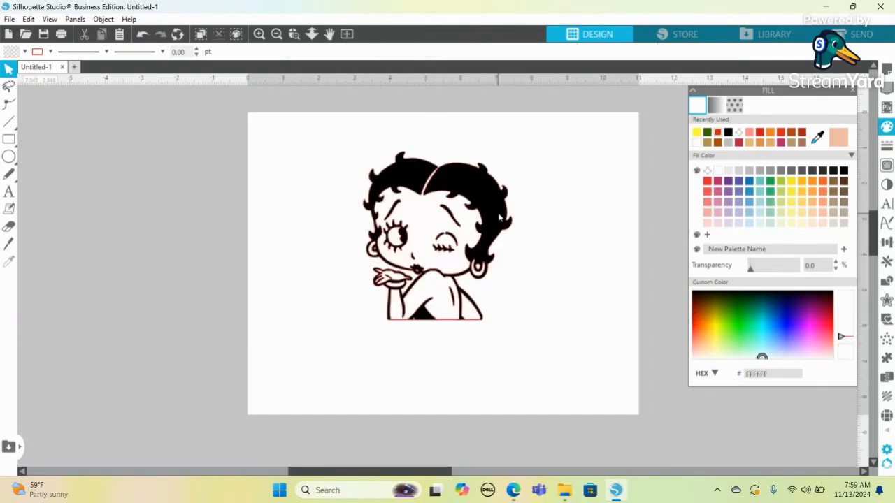
Step: Save the black figure on its own to the hard drive, then undo the deletion of the silhouette and circles
{"action": "left_click", "coordinate": [11, 20]}
{"action": "mouse_move", "coordinate": [49, 132]}
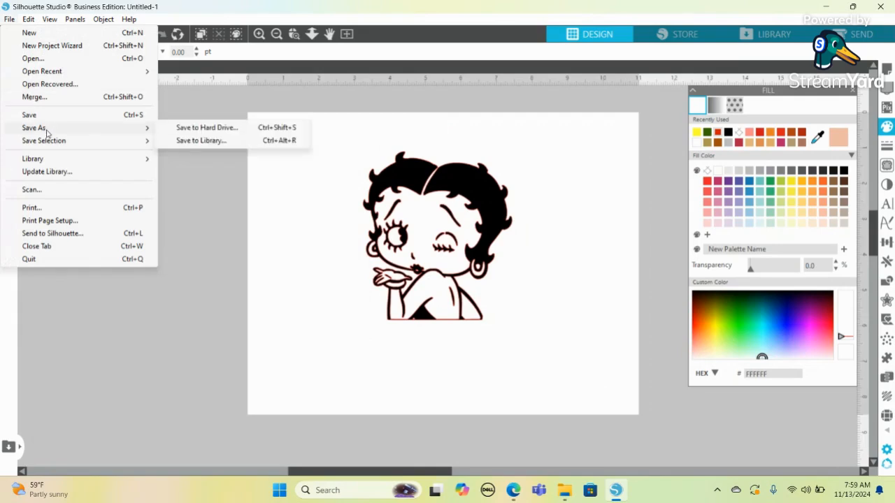
{"action": "left_click", "coordinate": [201, 127]}
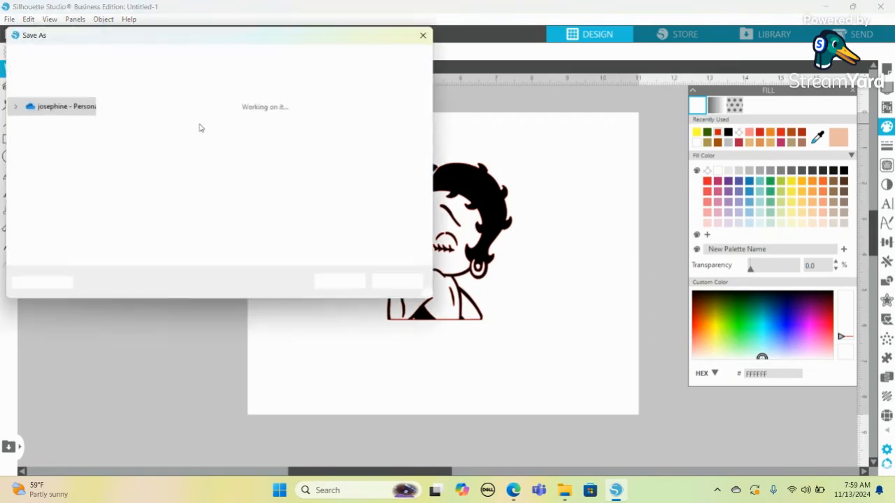
{"action": "left_click", "coordinate": [346, 284]}
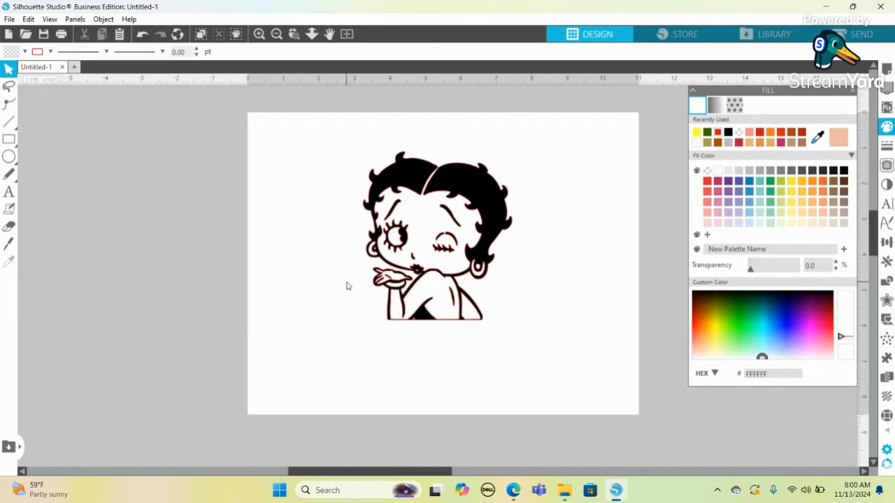
{"action": "left_click", "coordinate": [142, 34]}
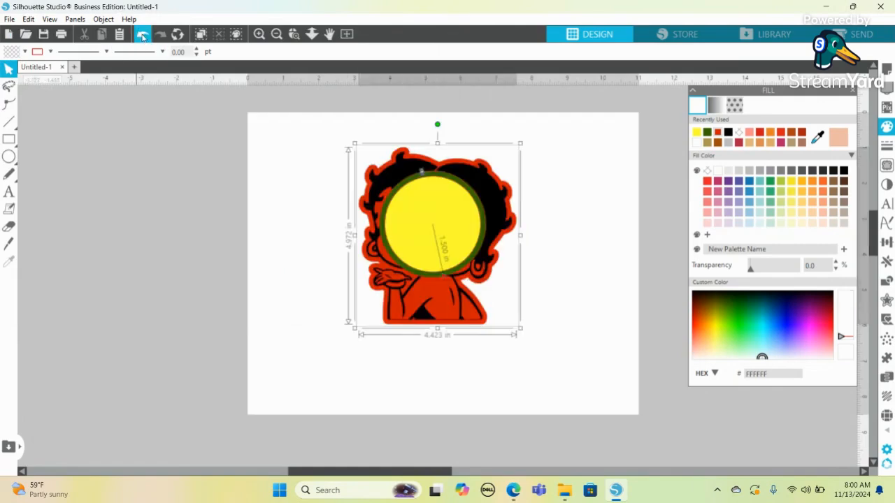
Step: Delete the red silhouette, the black figure and the green outer circle, keeping only the yellow inner circle
{"action": "left_click", "coordinate": [607, 214]}
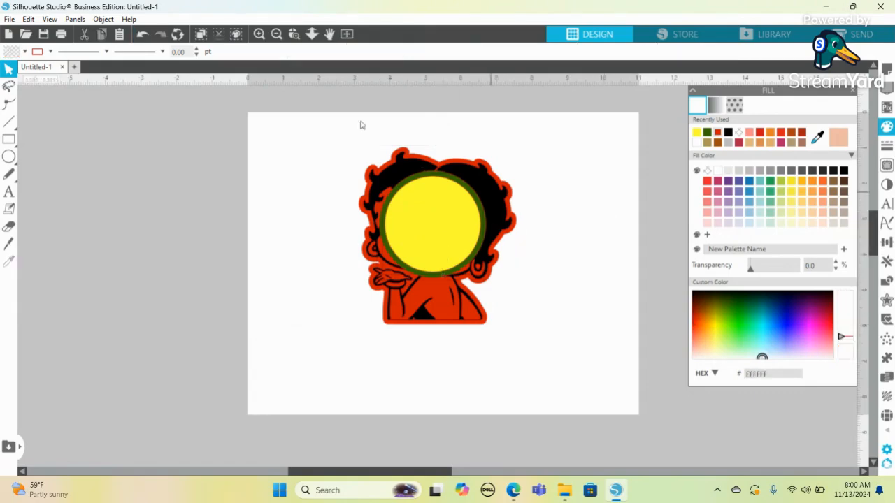
{"action": "left_click_drag", "start_coordinate": [337, 112], "coordinate": [576, 430]}
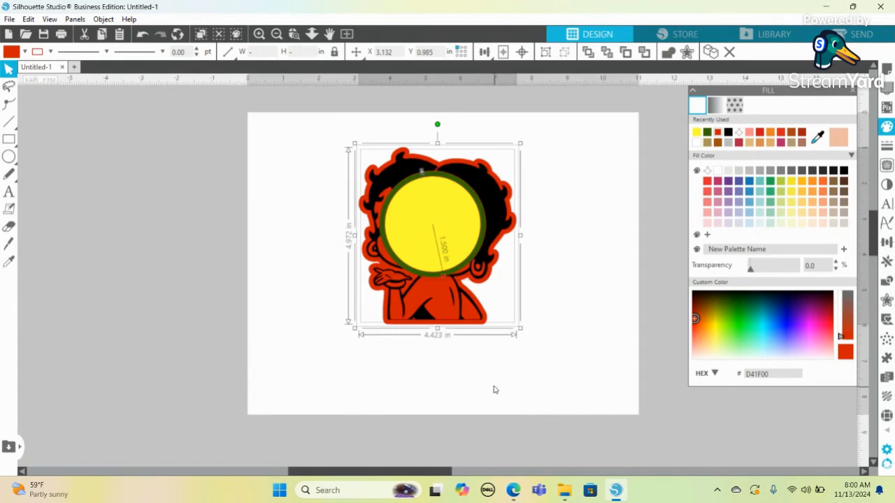
{"action": "key", "text": "Delete"}
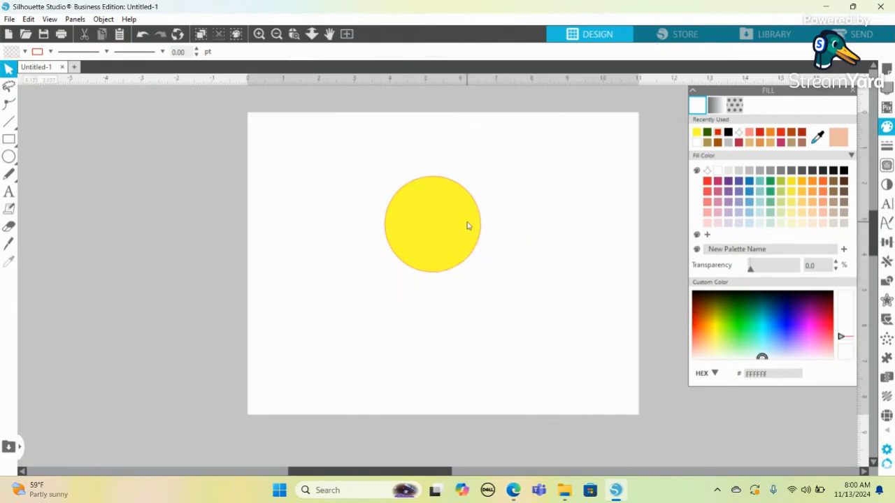
Step: Save the yellow circle to the hard drive in the Screenshots folder as INN22 in SVG format
{"action": "left_click", "coordinate": [10, 19]}
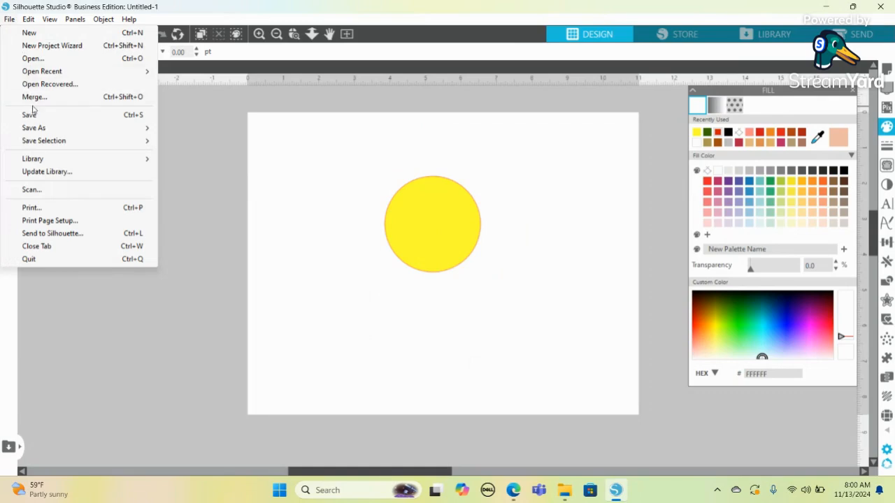
{"action": "mouse_move", "coordinate": [34, 127]}
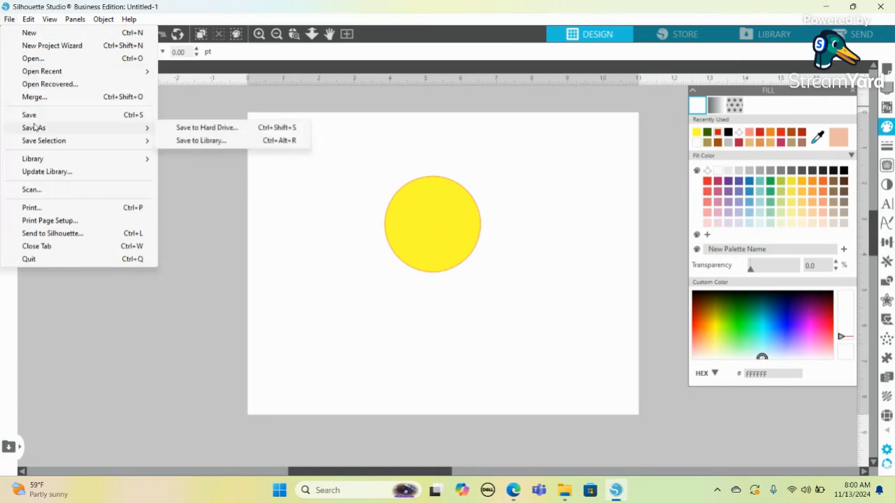
{"action": "left_click", "coordinate": [208, 129]}
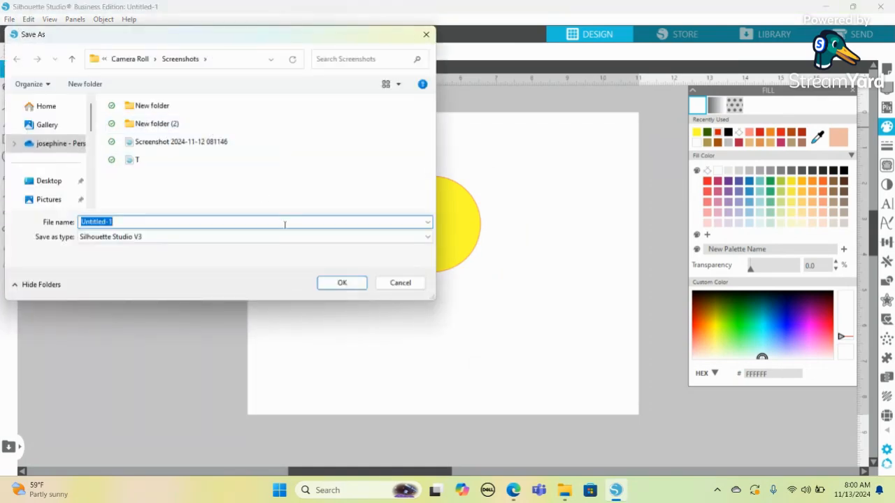
{"action": "type", "text": "INN"}
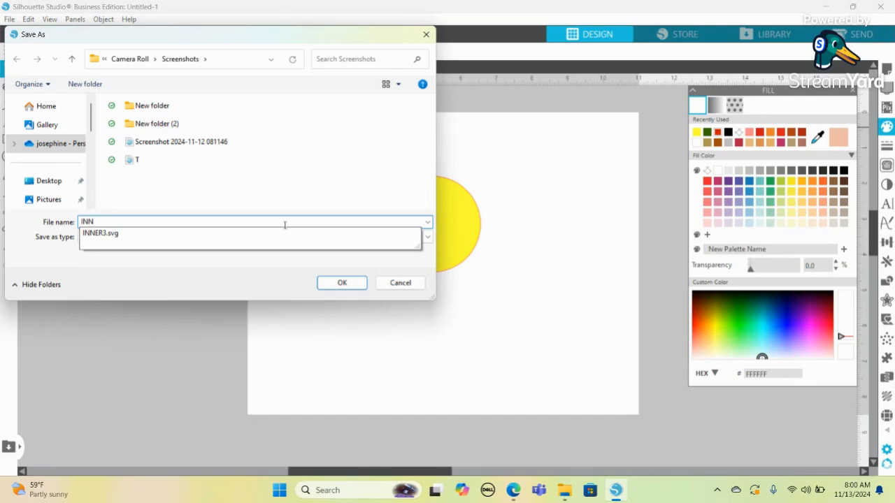
{"action": "type", "text": "22"}
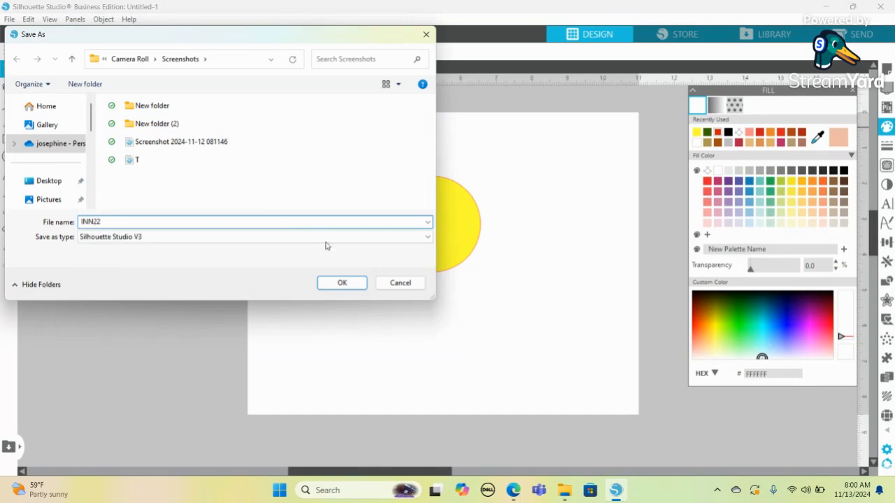
{"action": "left_click", "coordinate": [422, 239]}
{"action": "left_click", "coordinate": [335, 266]}
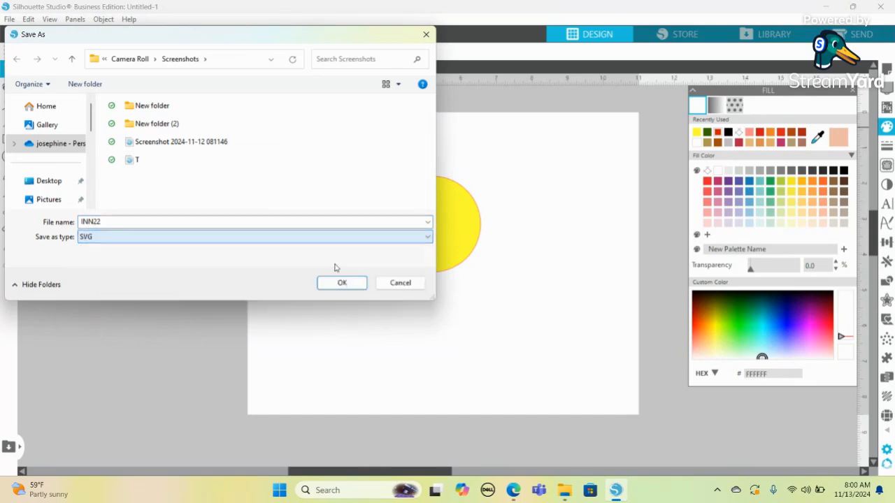
{"action": "left_click", "coordinate": [357, 284]}
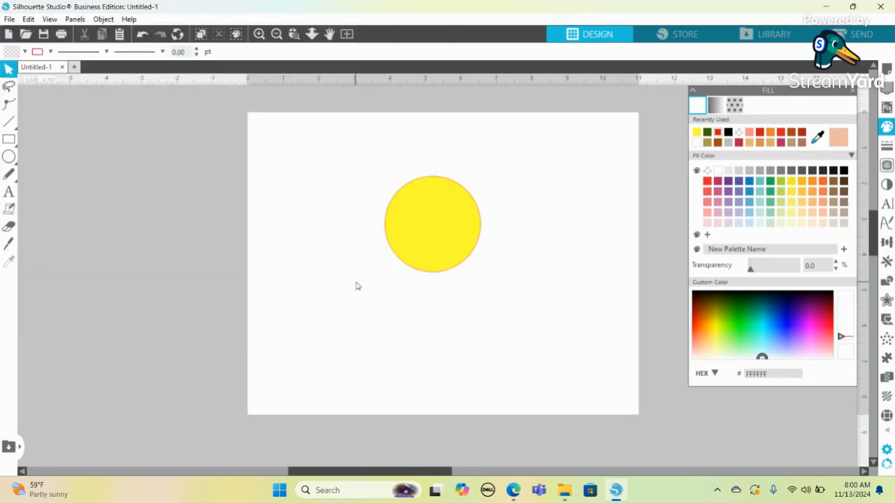
Step: Undo the last deletion, then delete the red silhouette and the black figure, keeping both circles
{"action": "left_click", "coordinate": [142, 34]}
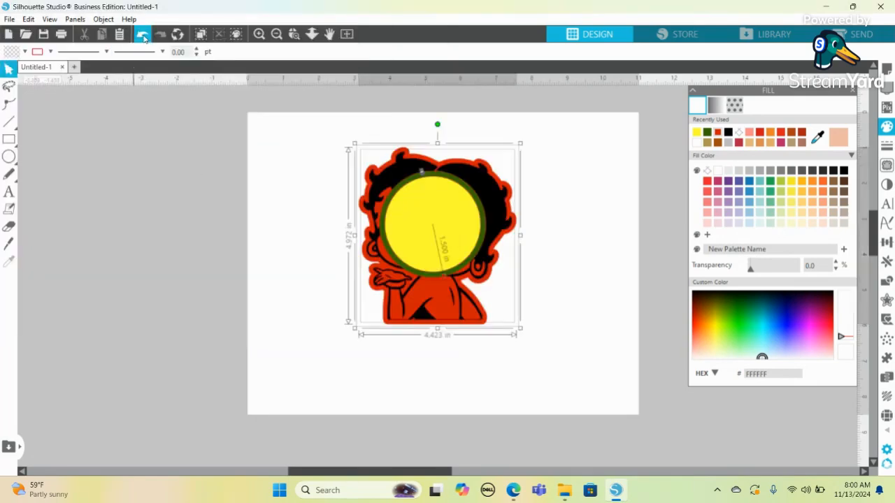
{"action": "left_click", "coordinate": [565, 208]}
{"action": "left_click", "coordinate": [500, 196]}
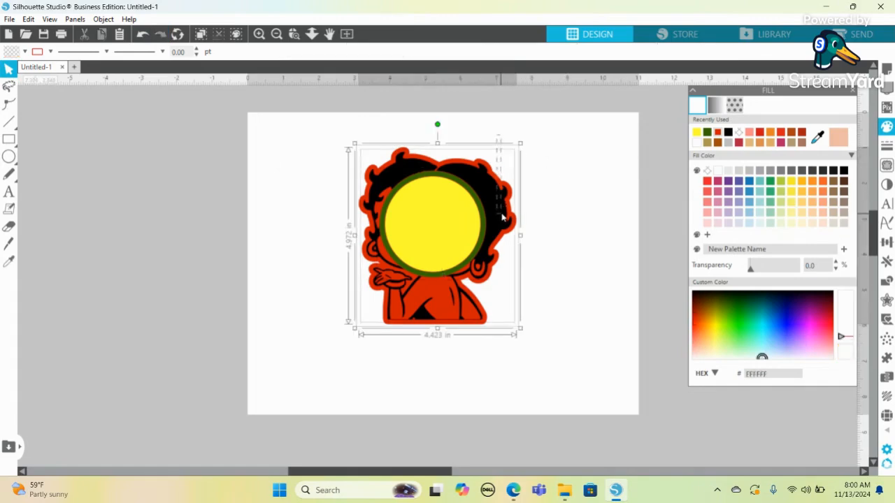
{"action": "key", "text": "Delete"}
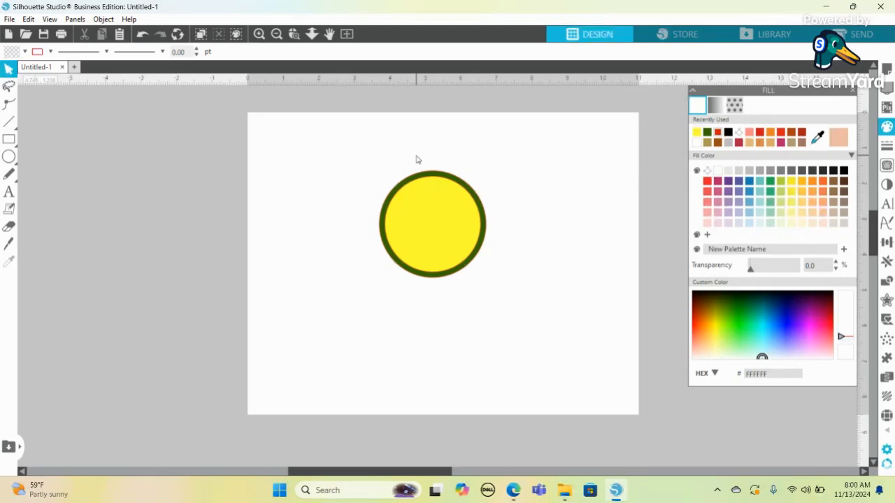
Step: Save the two circles to the hard drive in the Screenshots folder as 1445 in SVG format
{"action": "left_click", "coordinate": [9, 19]}
{"action": "mouse_move", "coordinate": [84, 128]}
{"action": "left_click", "coordinate": [199, 130]}
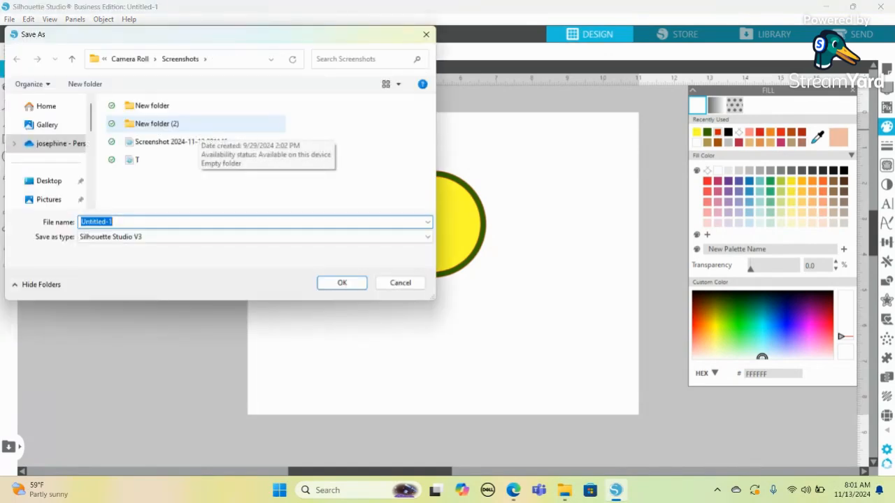
{"action": "type", "text": "1445"}
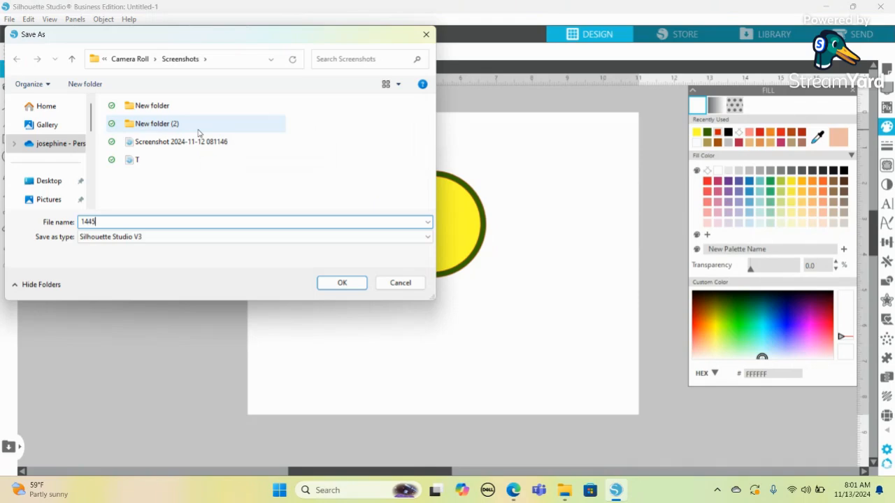
{"action": "left_click", "coordinate": [428, 240]}
{"action": "left_click", "coordinate": [412, 267]}
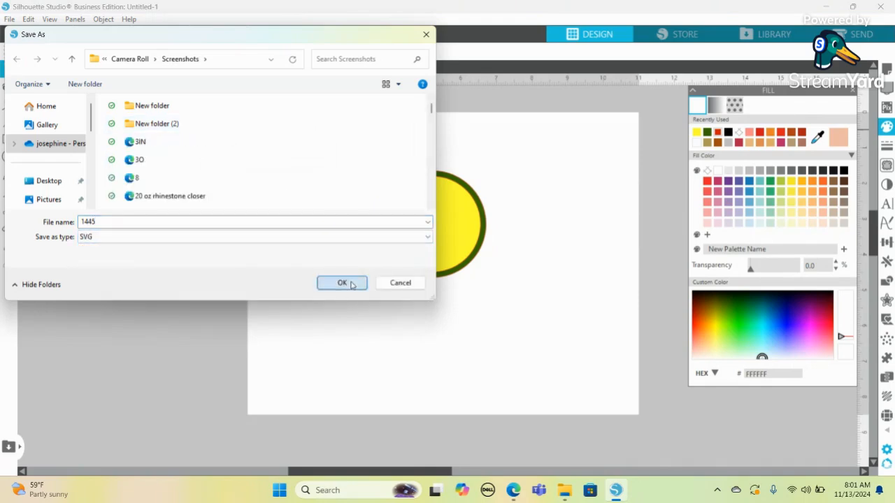
{"action": "left_click", "coordinate": [341, 283]}
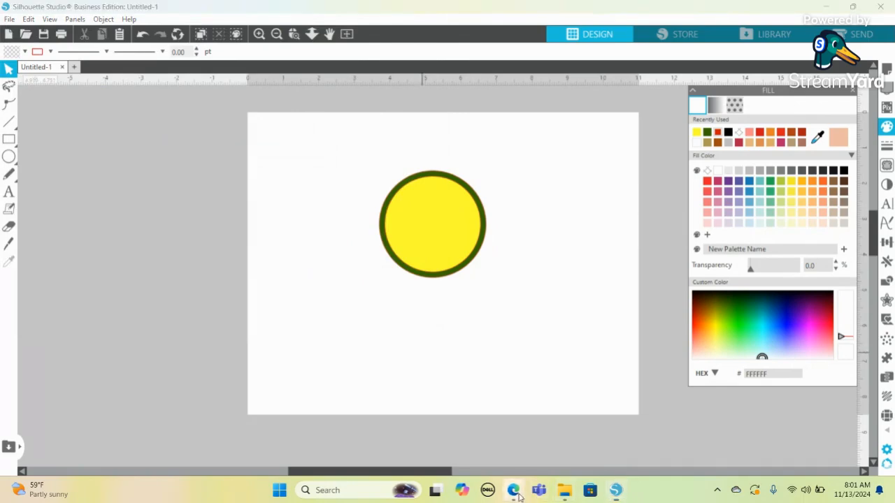
Step: Switch to the Tinkercad dashboard in the browser and create a new 3D design
{"action": "mouse_move", "coordinate": [518, 496]}
{"action": "left_click", "coordinate": [467, 443]}
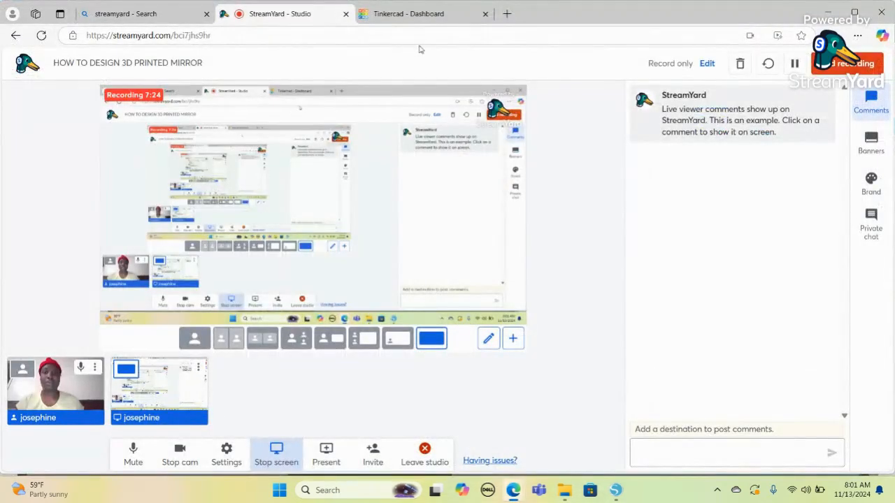
{"action": "left_click", "coordinate": [428, 16]}
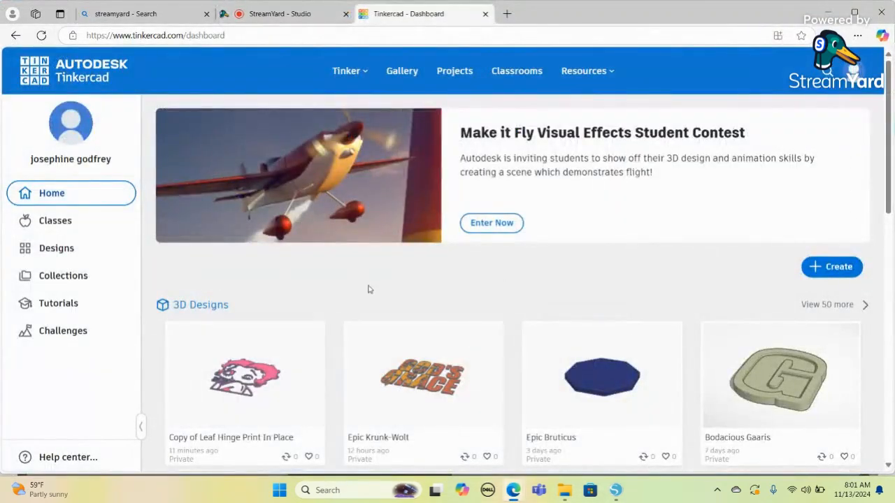
{"action": "left_click", "coordinate": [839, 268]}
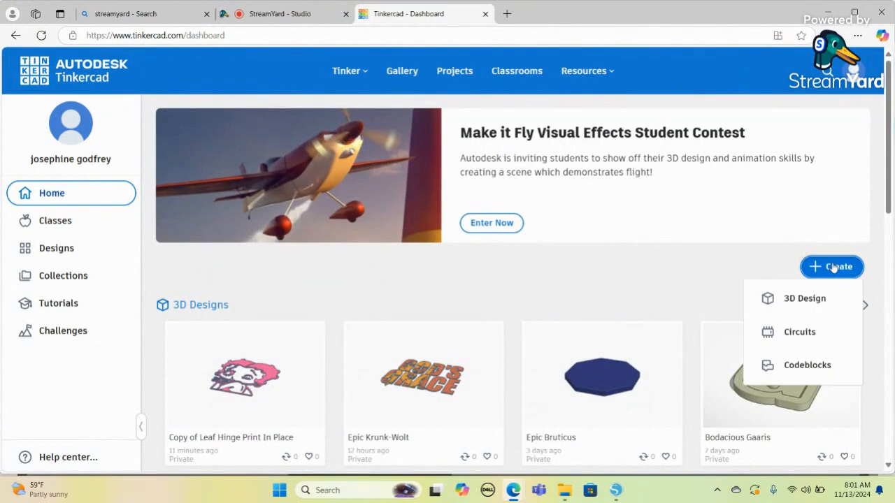
{"action": "left_click", "coordinate": [804, 298]}
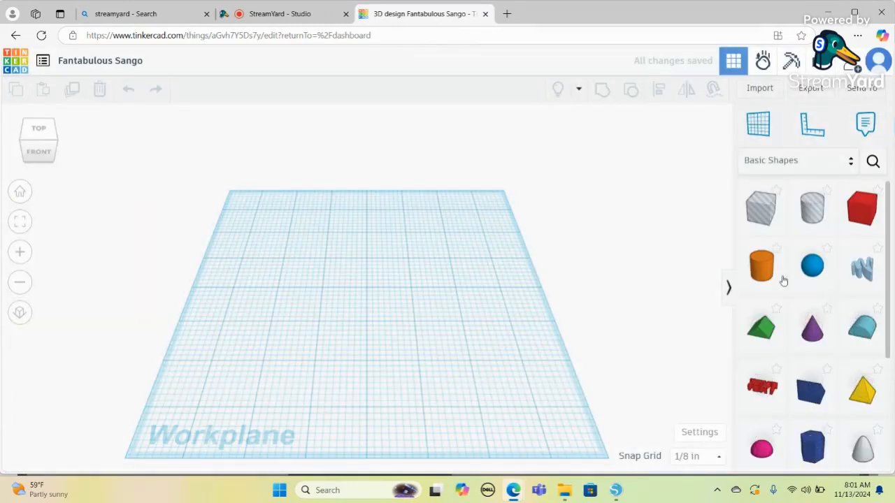
Step: Import the red silhouette file B33 from the recent files onto the workplane
{"action": "left_click", "coordinate": [760, 89]}
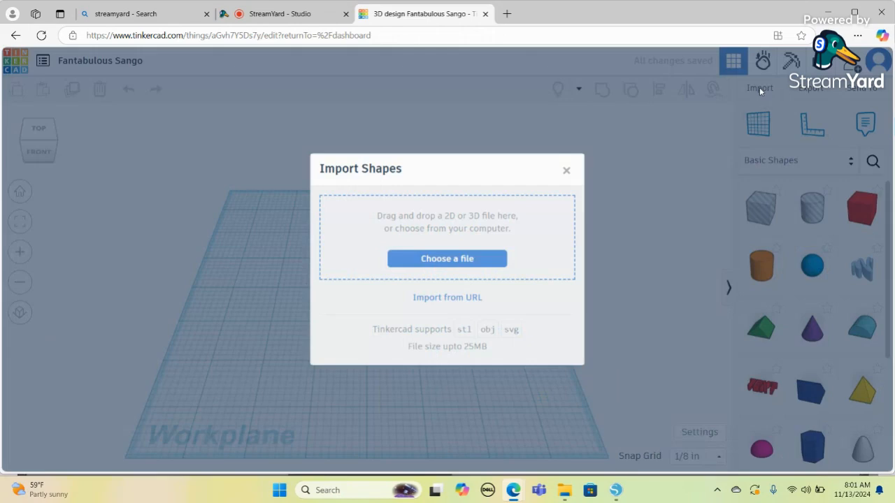
{"action": "left_click", "coordinate": [473, 256]}
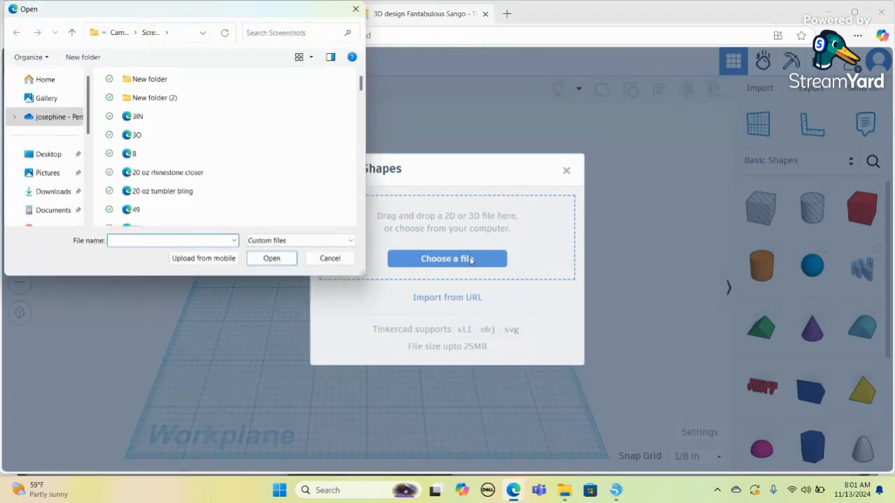
{"action": "left_click", "coordinate": [48, 83]}
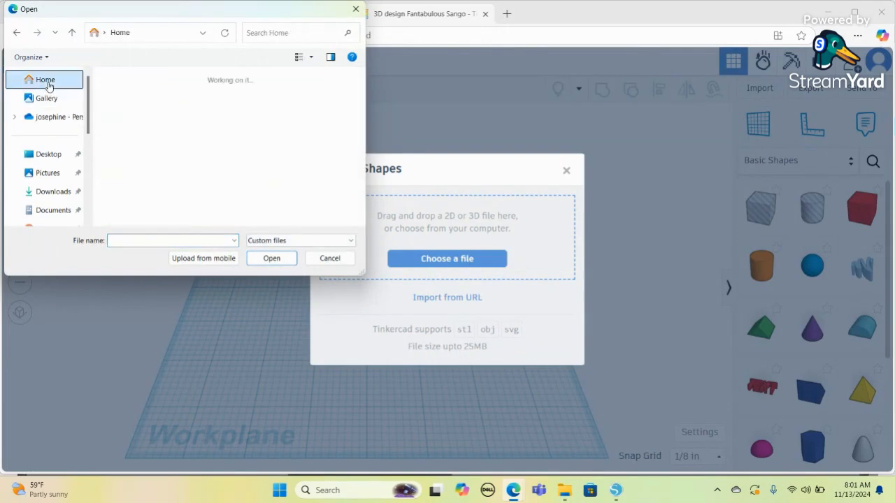
{"action": "left_click_drag", "start_coordinate": [362, 91], "coordinate": [362, 145]}
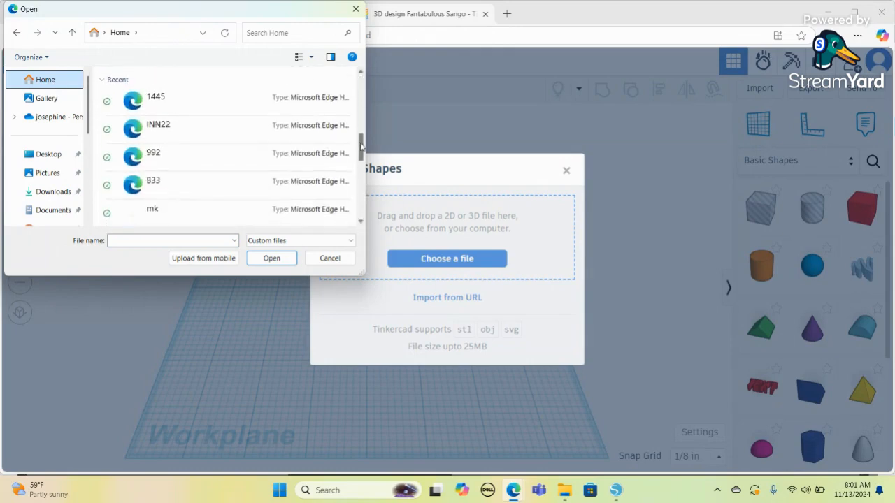
{"action": "left_click", "coordinate": [244, 186]}
{"action": "left_click", "coordinate": [286, 259]}
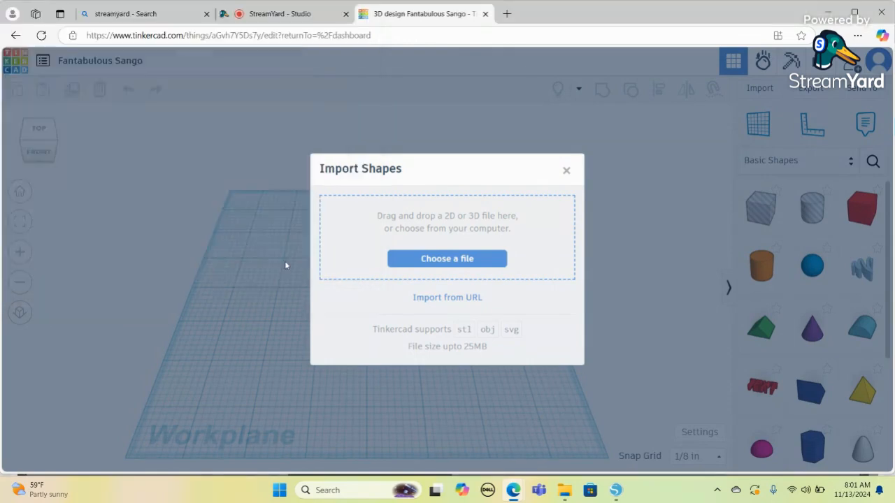
{"action": "left_click", "coordinate": [546, 381]}
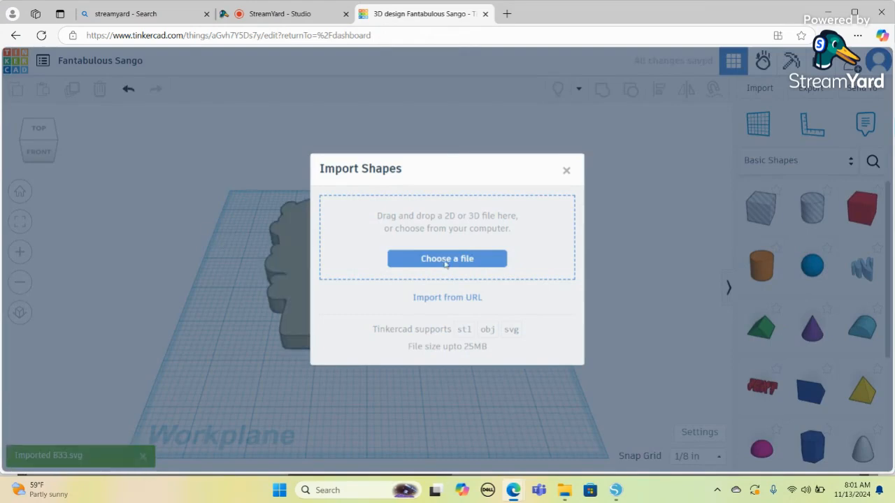
Step: Import the black figure file 992 from the recent files into the same design
{"action": "left_click", "coordinate": [447, 258]}
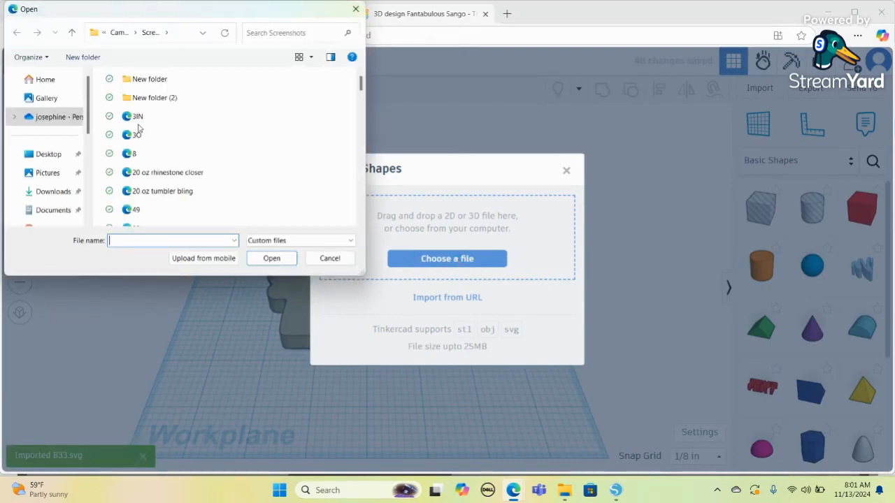
{"action": "left_click", "coordinate": [45, 79]}
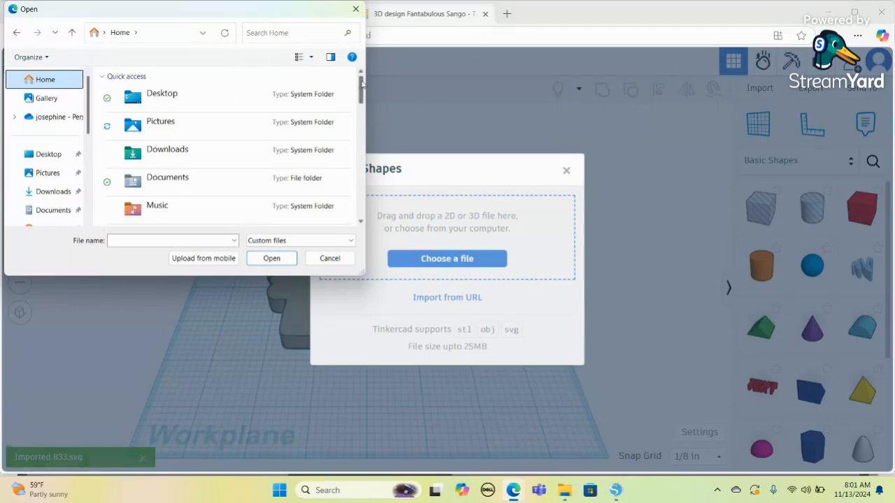
{"action": "left_click_drag", "start_coordinate": [361, 84], "coordinate": [361, 159]}
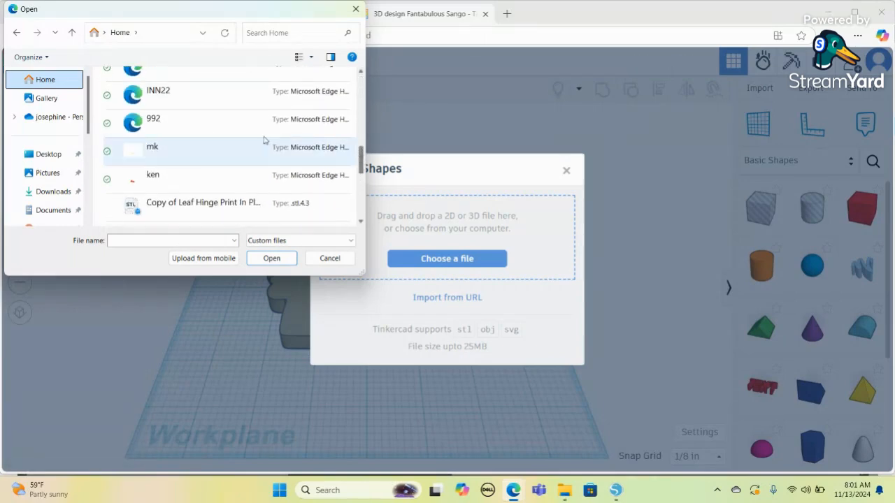
{"action": "left_click", "coordinate": [252, 130]}
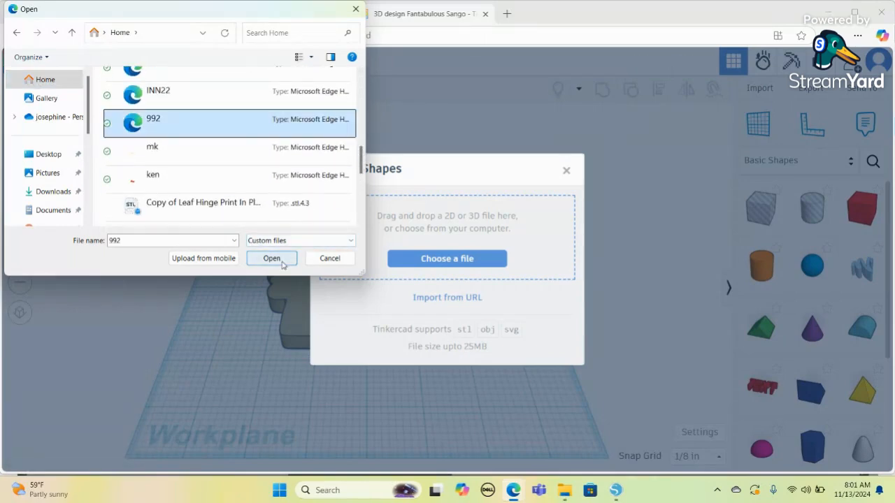
{"action": "left_click", "coordinate": [282, 260]}
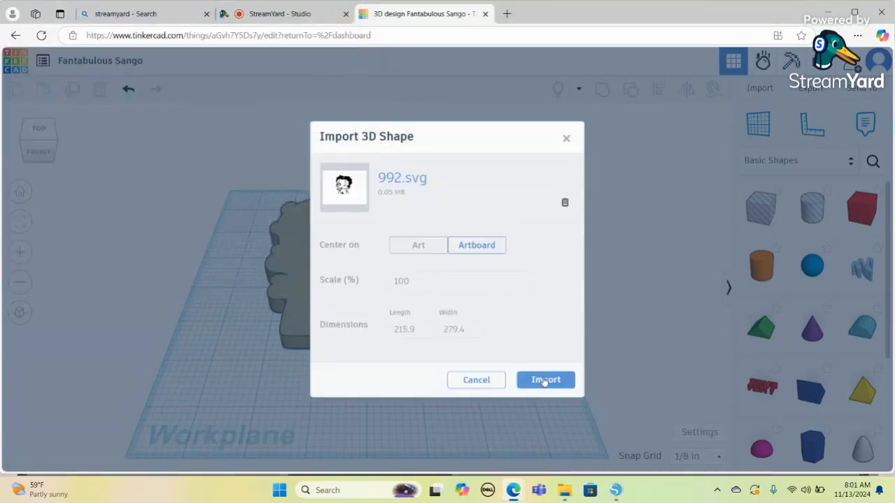
{"action": "left_click", "coordinate": [545, 380]}
Step: Import the inner circle file INN22 from the recent files into the design, centered on the artboard at 100% scale
{"action": "left_click", "coordinate": [756, 86]}
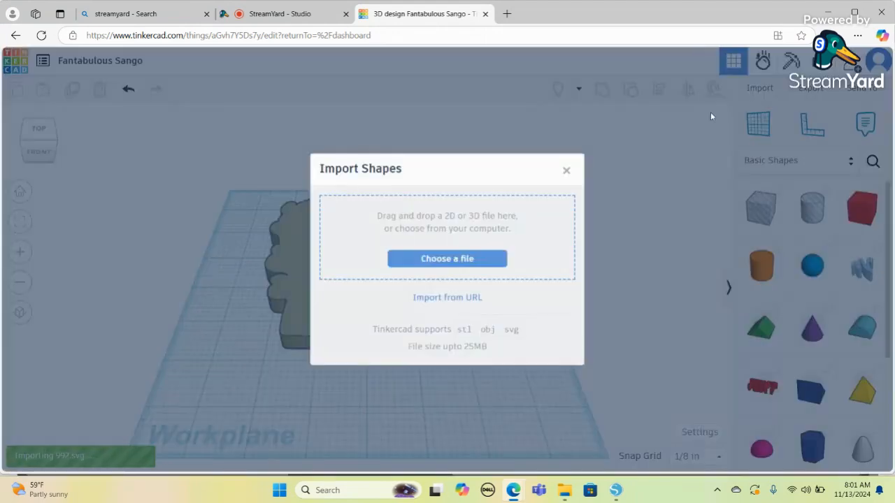
{"action": "left_click", "coordinate": [711, 116]}
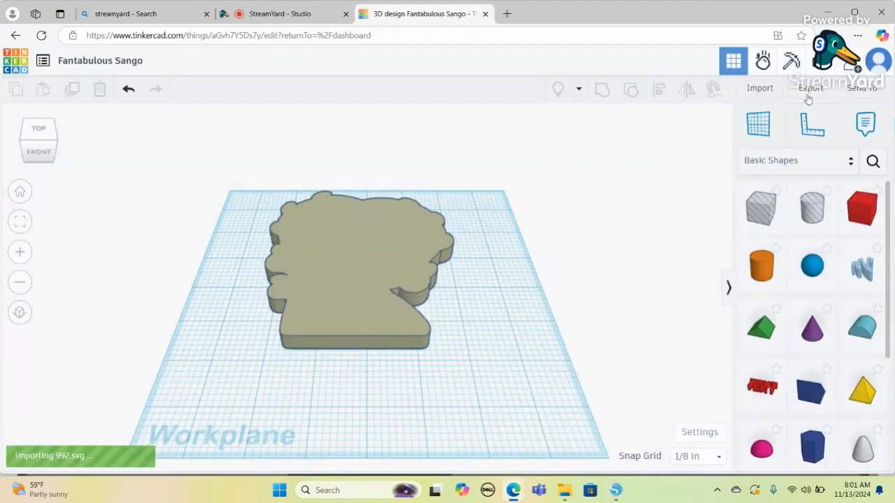
{"action": "left_click", "coordinate": [757, 88]}
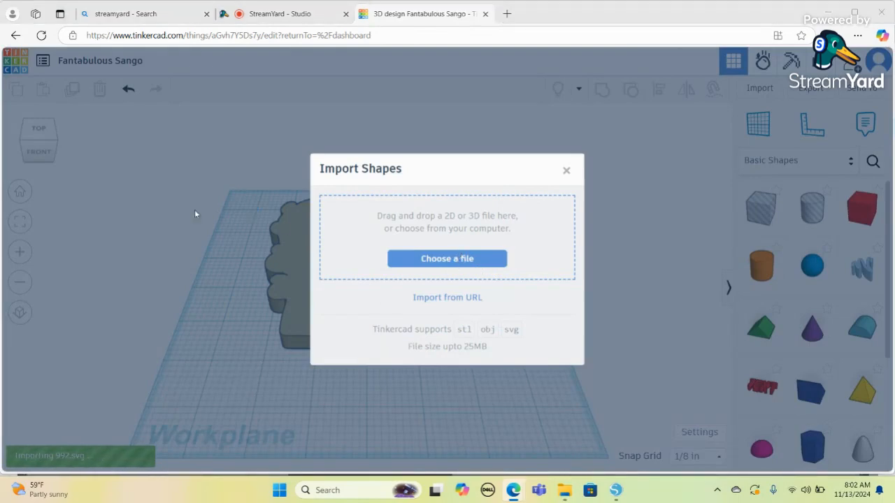
{"action": "left_click", "coordinate": [56, 79]}
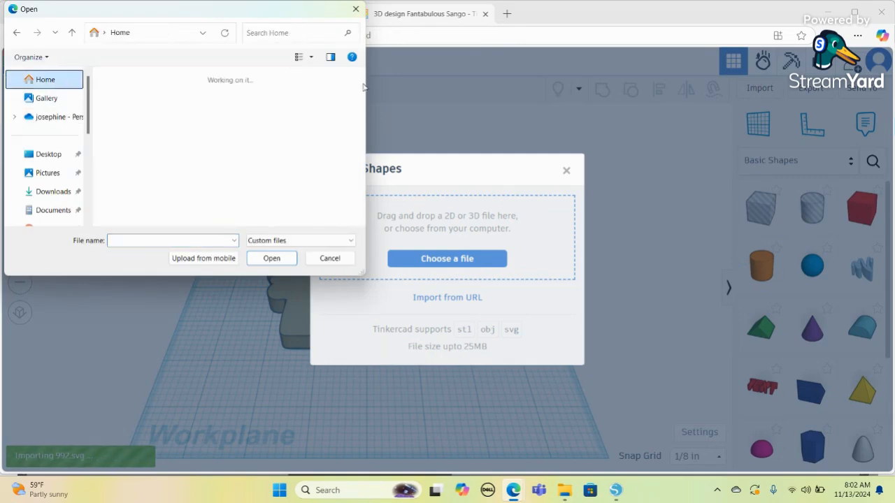
{"action": "left_click_drag", "start_coordinate": [360, 87], "coordinate": [360, 135]}
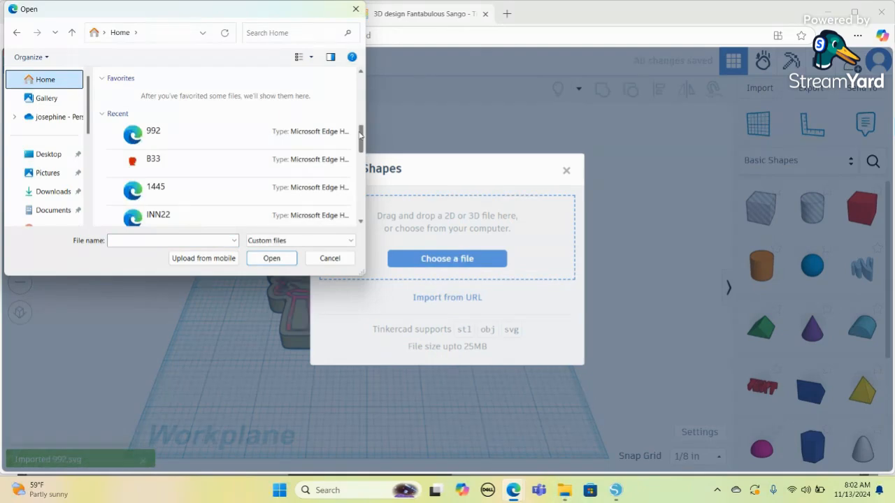
{"action": "scroll", "coordinate": [230, 174], "scroll_direction": "down", "scroll_amount": 1}
{"action": "left_click", "coordinate": [203, 194]}
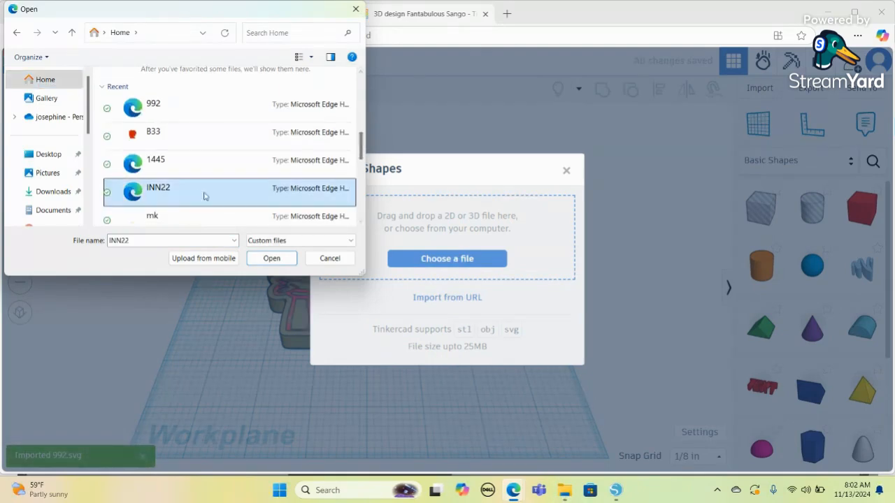
{"action": "left_click", "coordinate": [281, 259]}
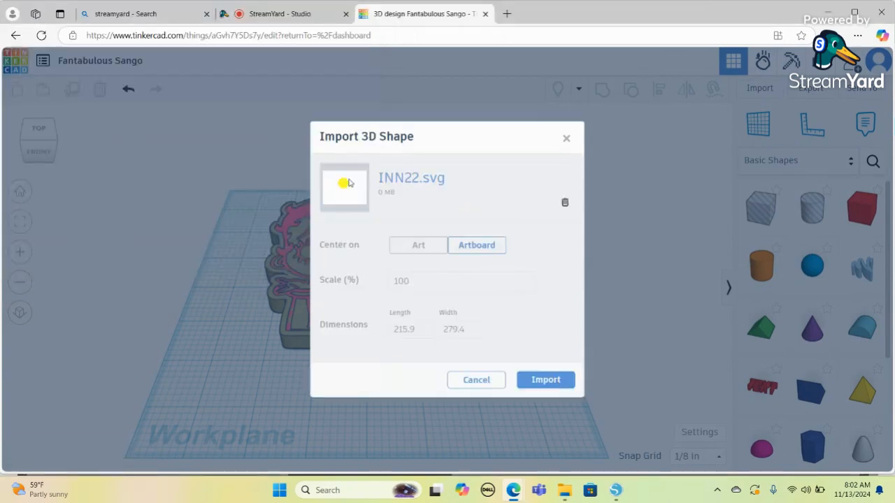
{"action": "left_click", "coordinate": [565, 380]}
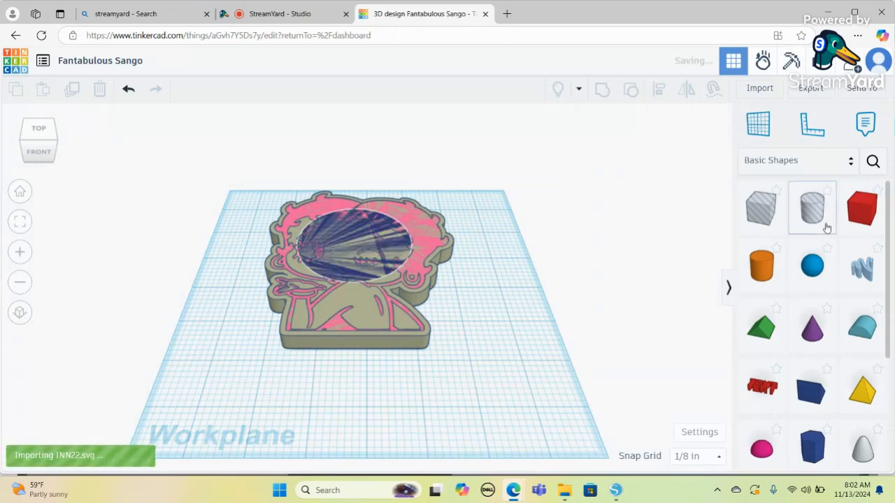
Step: Import the circle ring file 1445 from the recent files into the design, centered on the artboard at 100% scale
{"action": "left_click", "coordinate": [772, 93]}
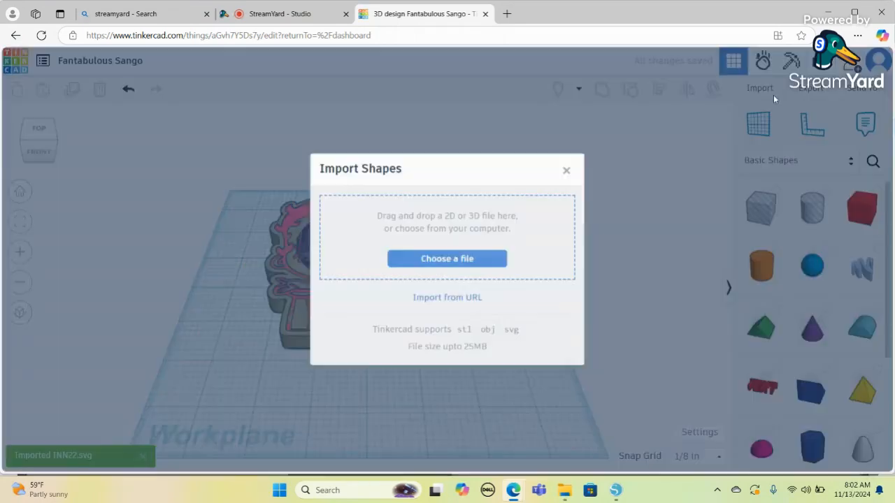
{"action": "left_click", "coordinate": [493, 257]}
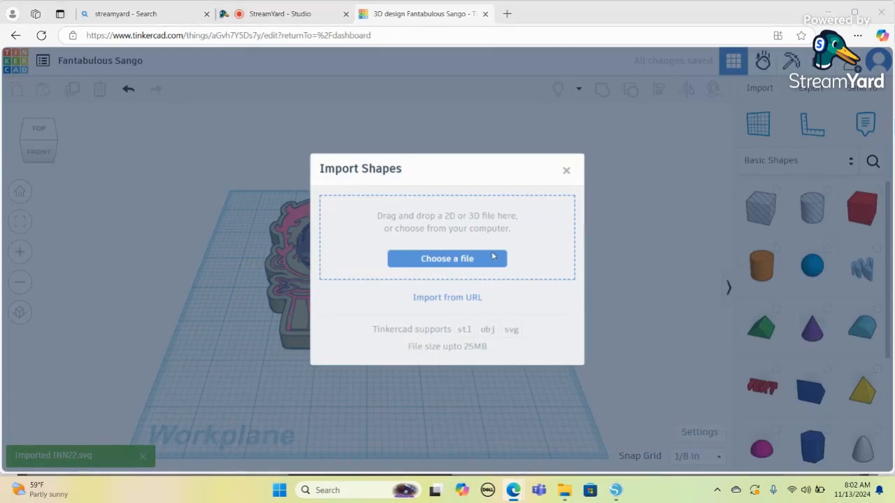
{"action": "left_click", "coordinate": [65, 87]}
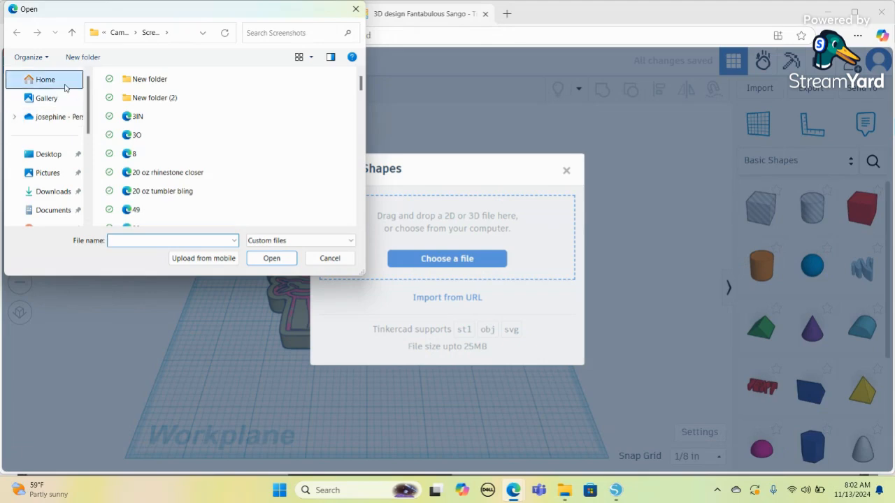
{"action": "left_click_drag", "start_coordinate": [362, 84], "coordinate": [366, 125]}
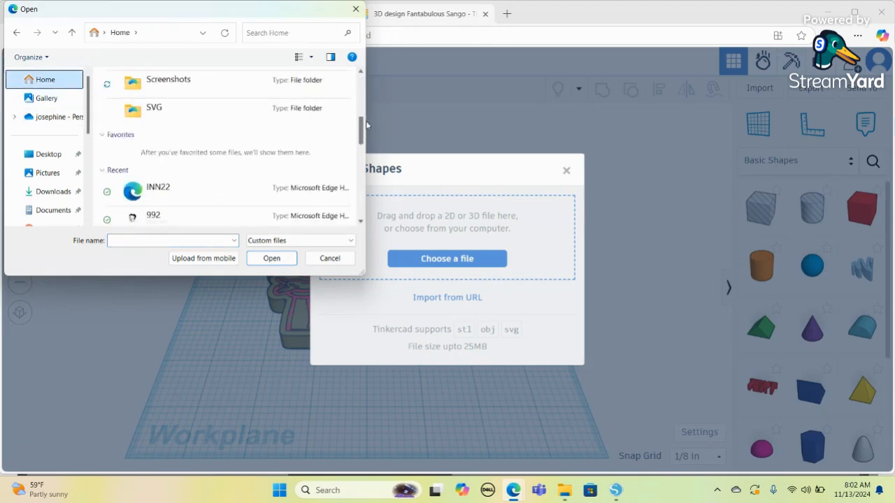
{"action": "scroll", "coordinate": [366, 124], "scroll_direction": "down", "scroll_amount": 1}
{"action": "left_click", "coordinate": [231, 223]}
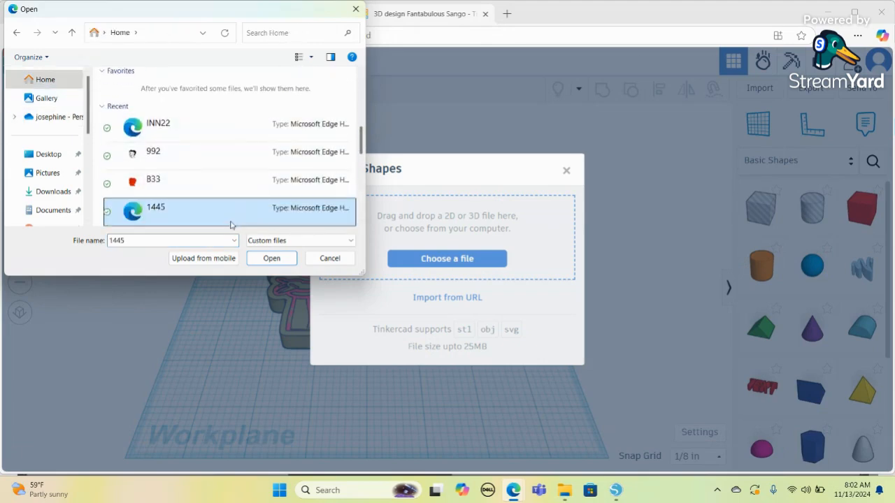
{"action": "left_click", "coordinate": [271, 258]}
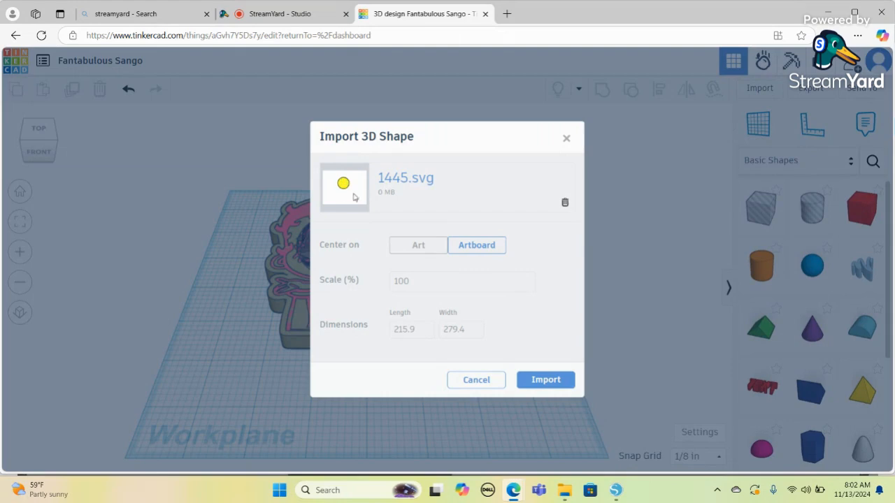
{"action": "left_click", "coordinate": [558, 385]}
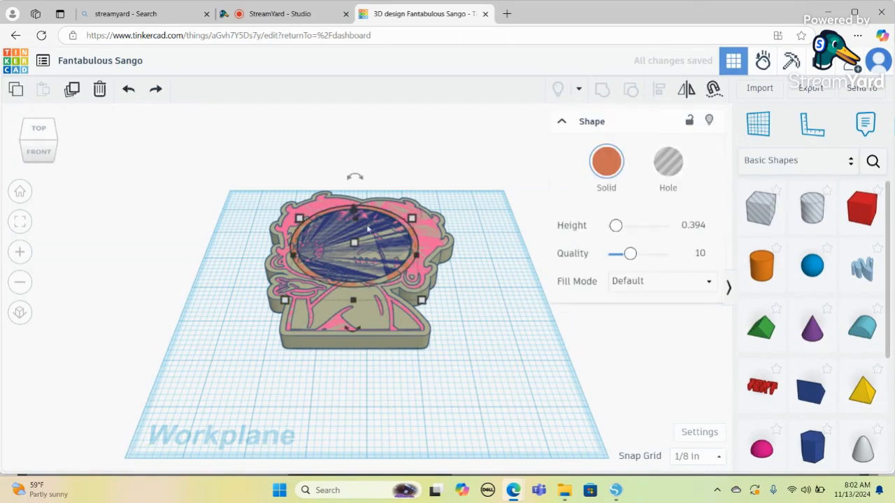
{"action": "left_click_drag", "start_coordinate": [353, 210], "coordinate": [352, 160]}
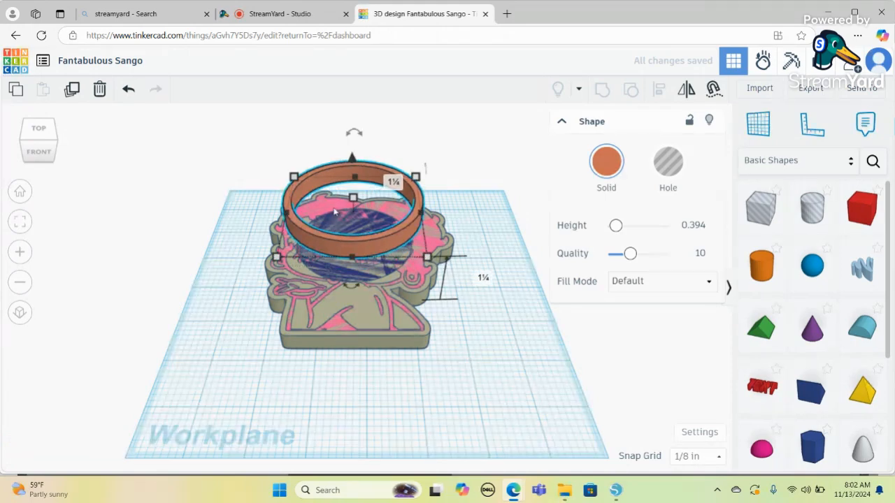
{"action": "left_click", "coordinate": [129, 89]}
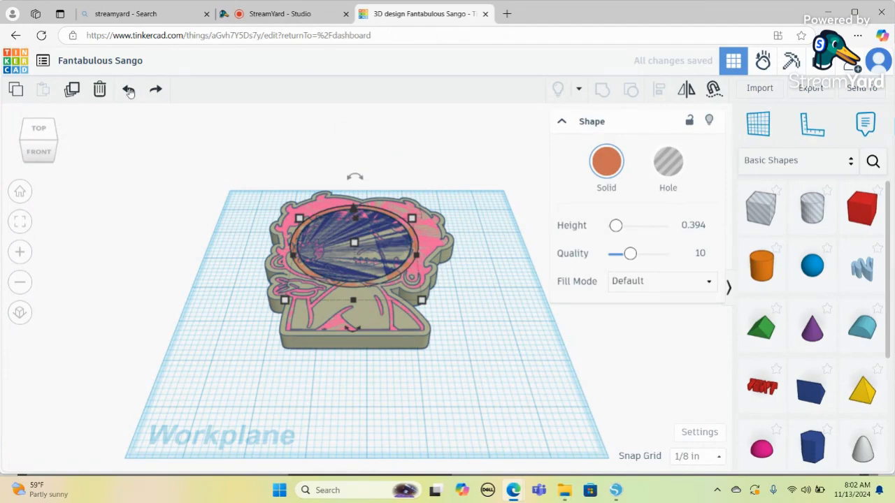
{"action": "left_click", "coordinate": [508, 305]}
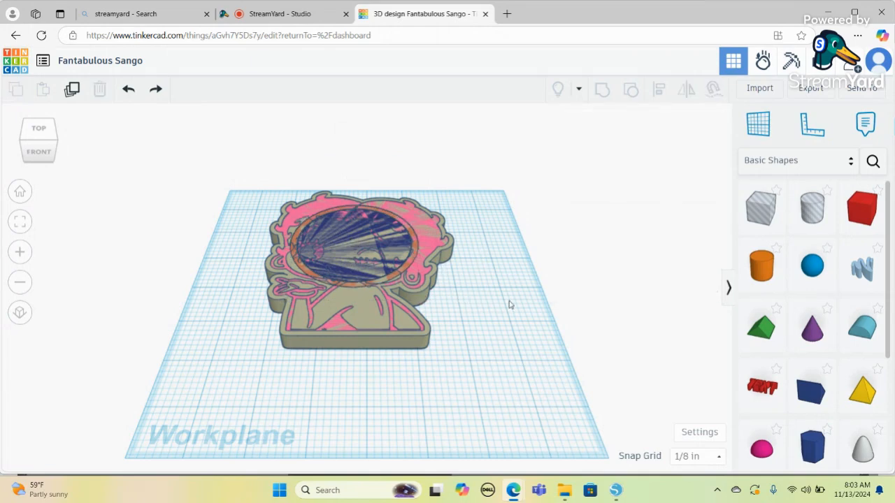
{"action": "left_click_drag", "start_coordinate": [453, 176], "coordinate": [246, 381]}
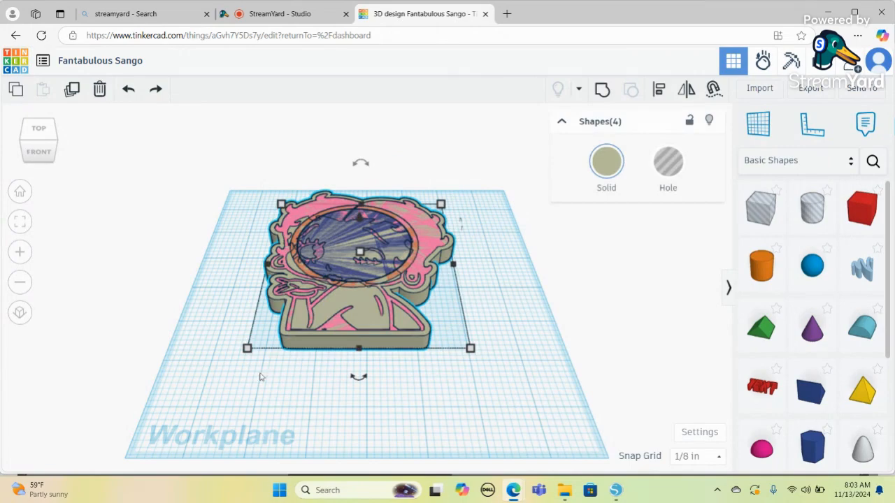
{"action": "left_click", "coordinate": [398, 354]}
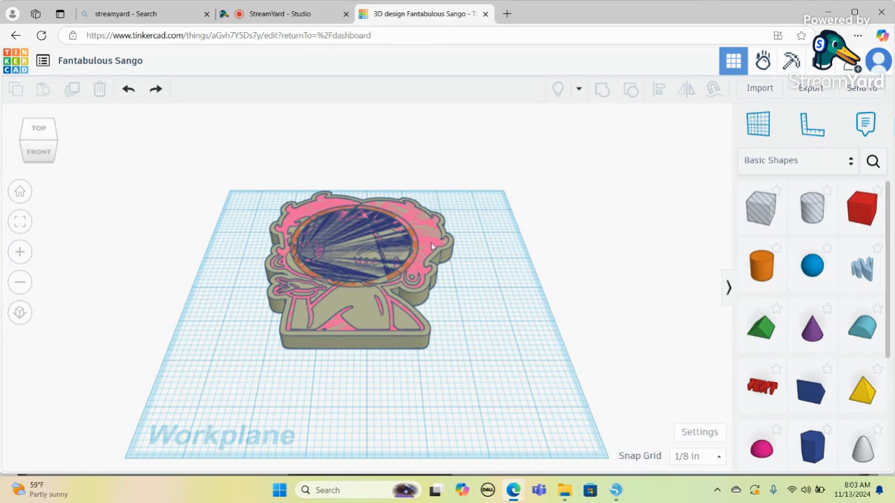
Step: Raise the pink figure outline high above the workplane, clear of the silhouette base and the circles
{"action": "left_click", "coordinate": [387, 256]}
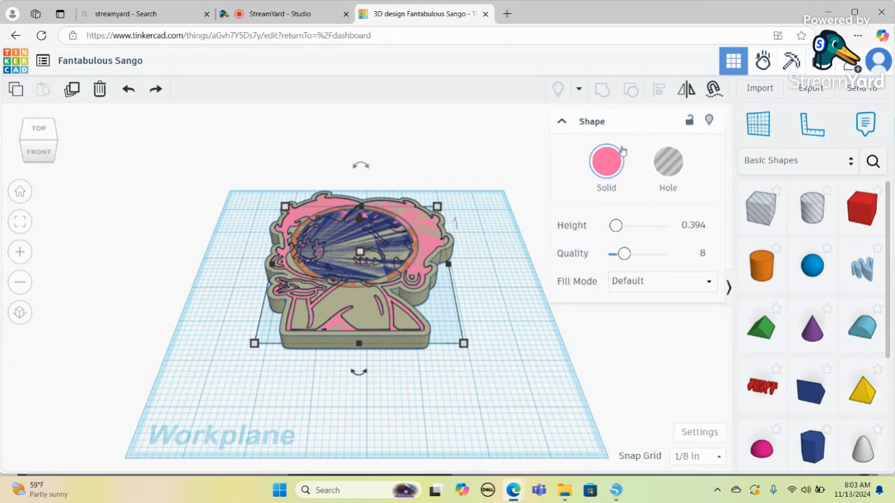
{"action": "left_click_drag", "start_coordinate": [360, 217], "coordinate": [365, 77]}
{"action": "left_click", "coordinate": [579, 88]}
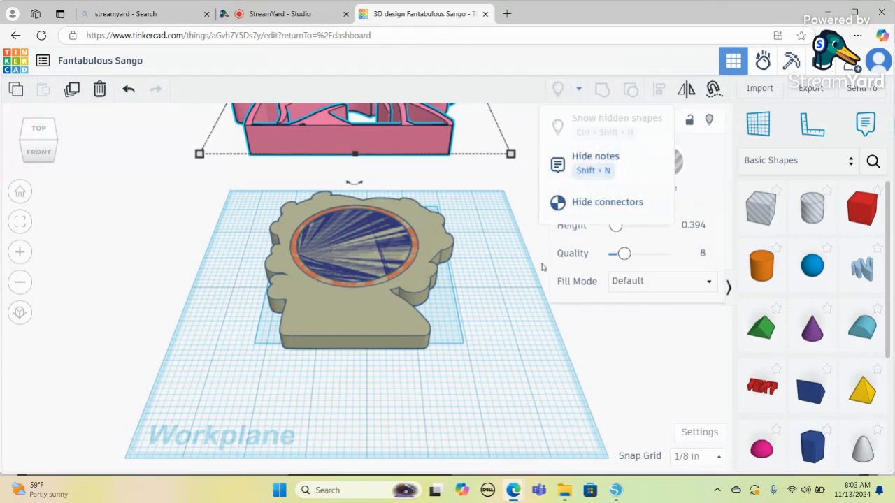
{"action": "left_click", "coordinate": [506, 326]}
{"action": "left_click", "coordinate": [506, 328]}
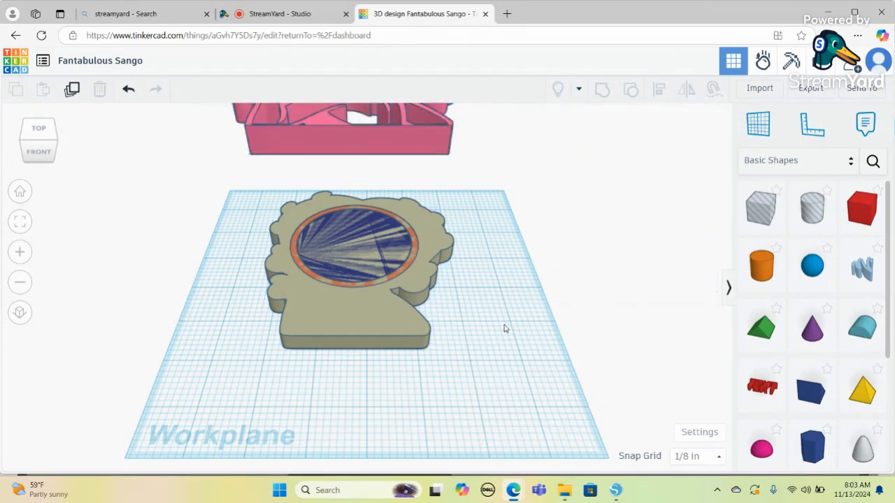
Step: Turn the silhouette base around the circles into a hole
{"action": "mouse_move", "coordinate": [47, 150]}
{"action": "left_mouse_down"}
{"action": "mouse_move", "coordinate": [42, 158]}
{"action": "mouse_move", "coordinate": [41, 144]}
{"action": "left_mouse_up"}
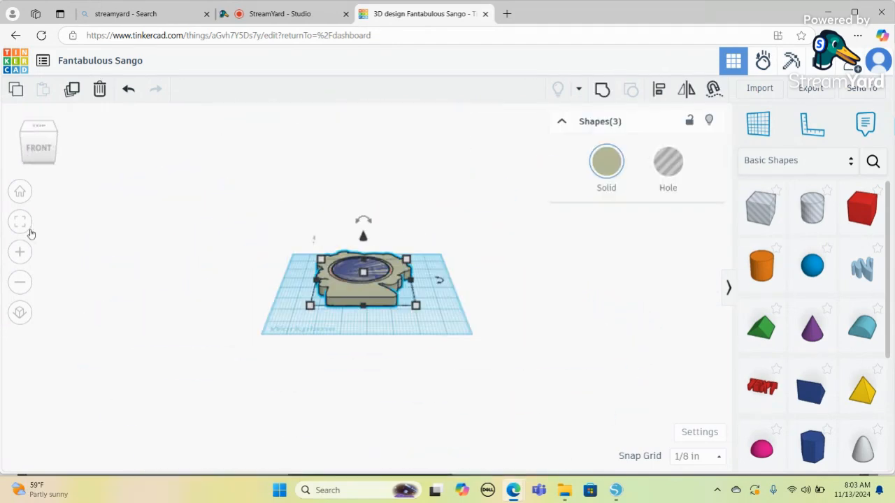
{"action": "left_click", "coordinate": [27, 231]}
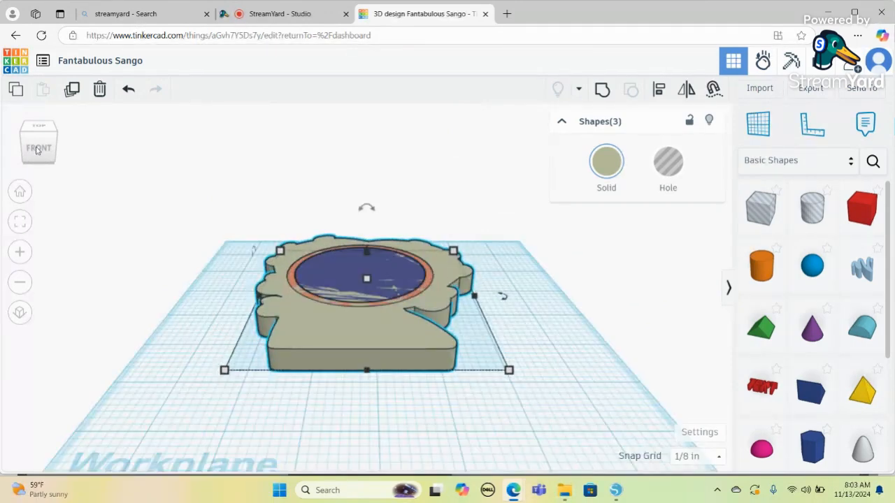
{"action": "left_click_drag", "start_coordinate": [39, 150], "coordinate": [37, 158]}
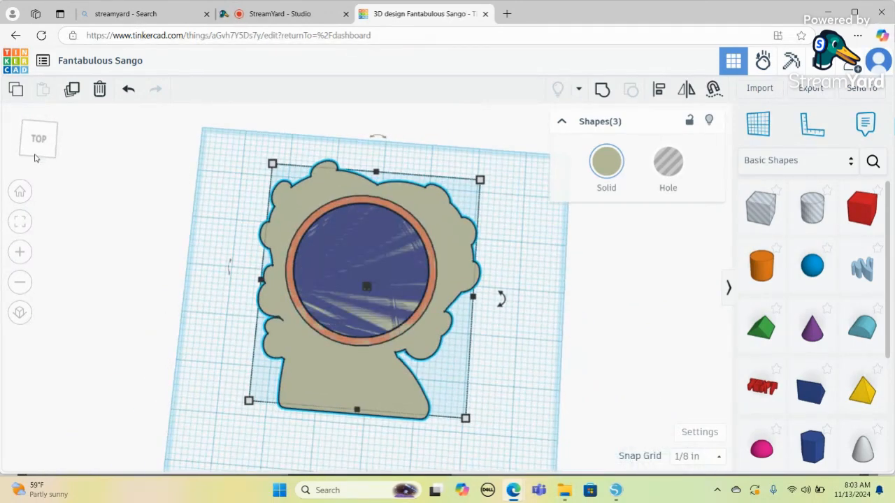
{"action": "mouse_move", "coordinate": [34, 158]}
{"action": "left_mouse_down"}
{"action": "mouse_move", "coordinate": [35, 144]}
{"action": "mouse_move", "coordinate": [40, 160]}
{"action": "mouse_move", "coordinate": [10, 153]}
{"action": "mouse_move", "coordinate": [42, 145]}
{"action": "mouse_move", "coordinate": [48, 152]}
{"action": "mouse_move", "coordinate": [34, 152]}
{"action": "mouse_move", "coordinate": [34, 165]}
{"action": "mouse_move", "coordinate": [35, 147]}
{"action": "left_mouse_up"}
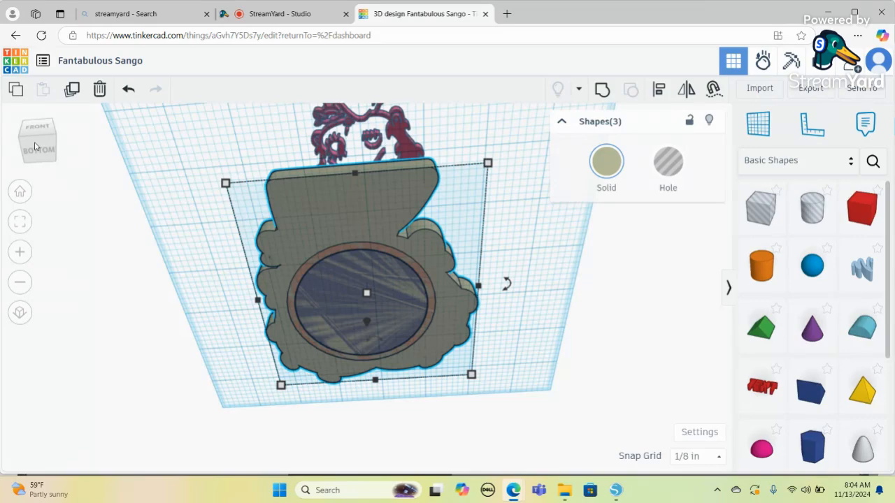
{"action": "mouse_move", "coordinate": [34, 146]}
{"action": "left_mouse_down"}
{"action": "mouse_move", "coordinate": [35, 163]}
{"action": "mouse_move", "coordinate": [37, 157]}
{"action": "left_mouse_up"}
{"action": "left_click", "coordinate": [404, 279]}
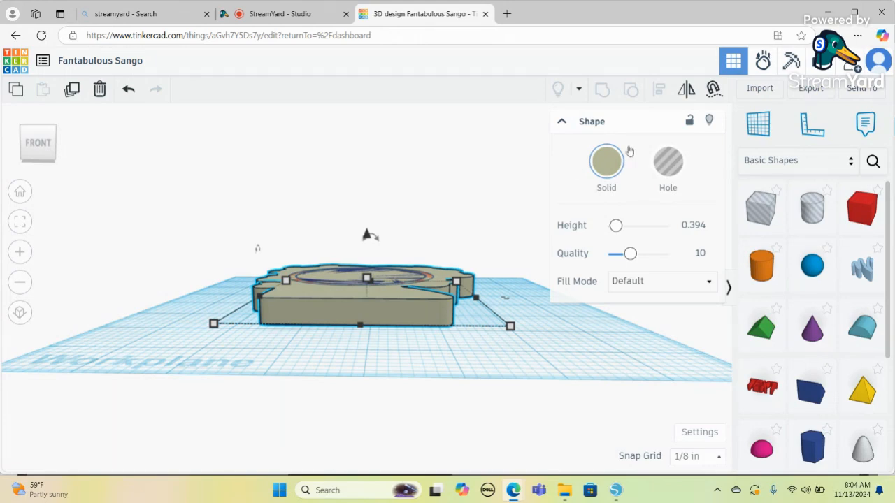
{"action": "left_click", "coordinate": [670, 184]}
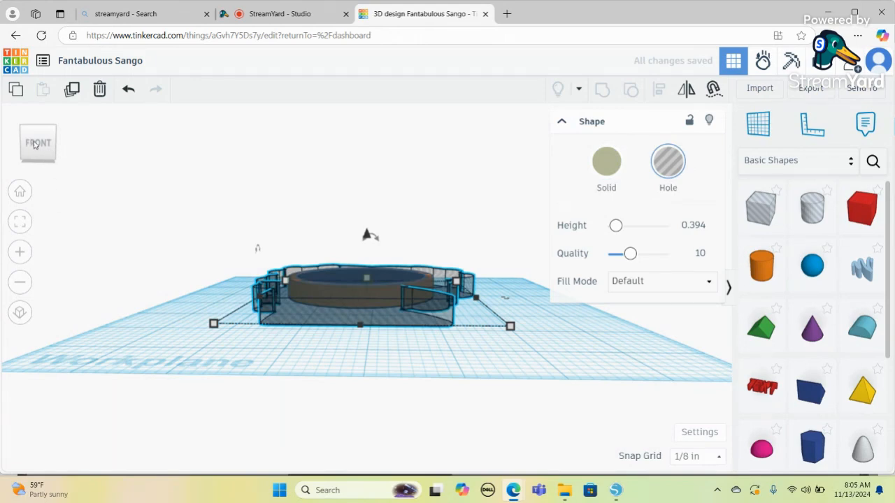
Step: Select the circle ring and inner circle together, keeping the silhouette hole out of the selection
{"action": "left_click", "coordinate": [18, 262]}
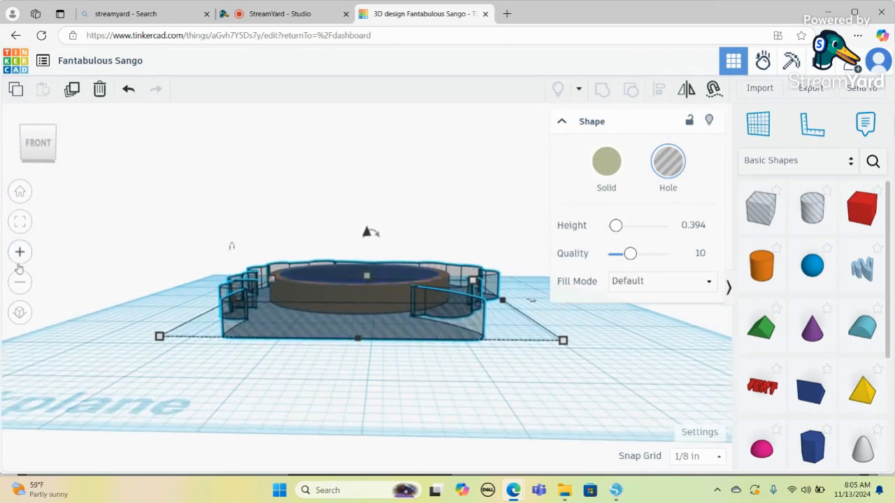
{"action": "left_click", "coordinate": [18, 262]}
{"action": "left_click", "coordinate": [18, 262]}
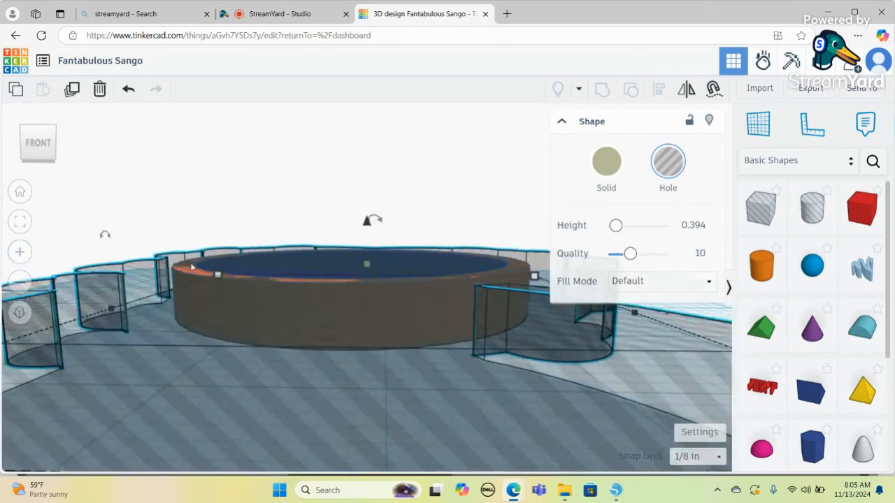
{"action": "left_click", "coordinate": [199, 224]}
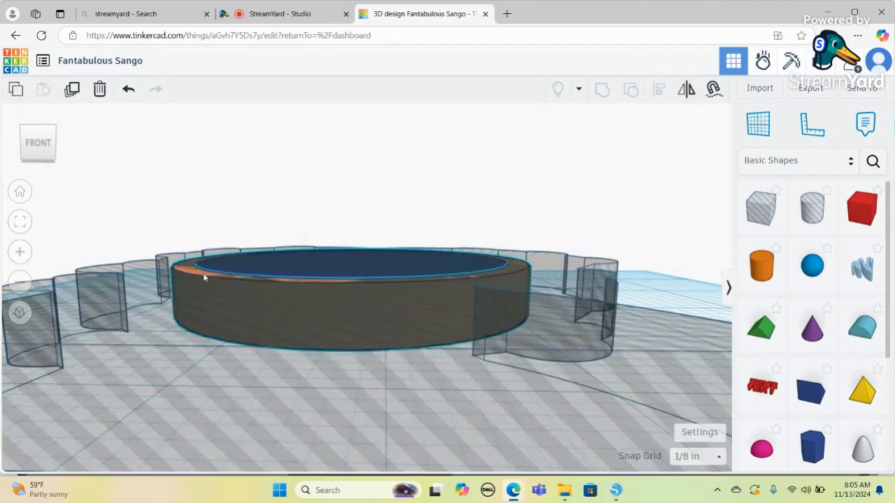
{"action": "left_click", "coordinate": [205, 277]}
{"action": "key", "text": "ctrl+a"}
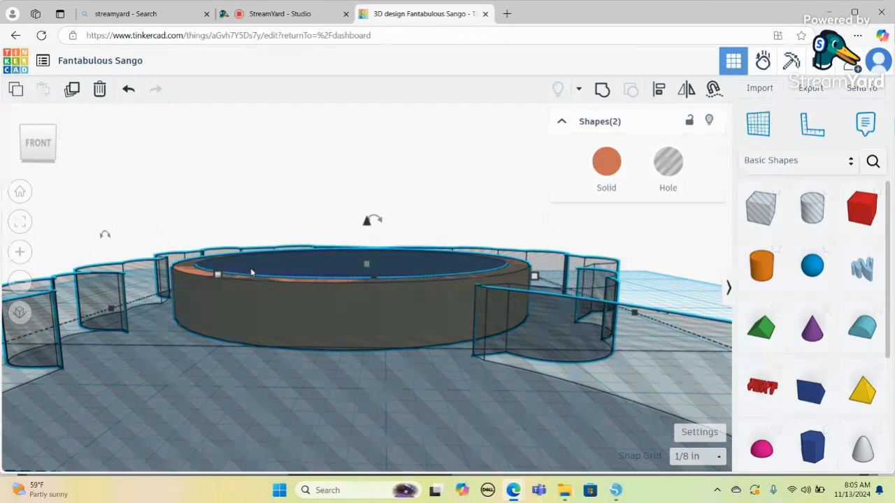
{"action": "left_click", "coordinate": [271, 168]}
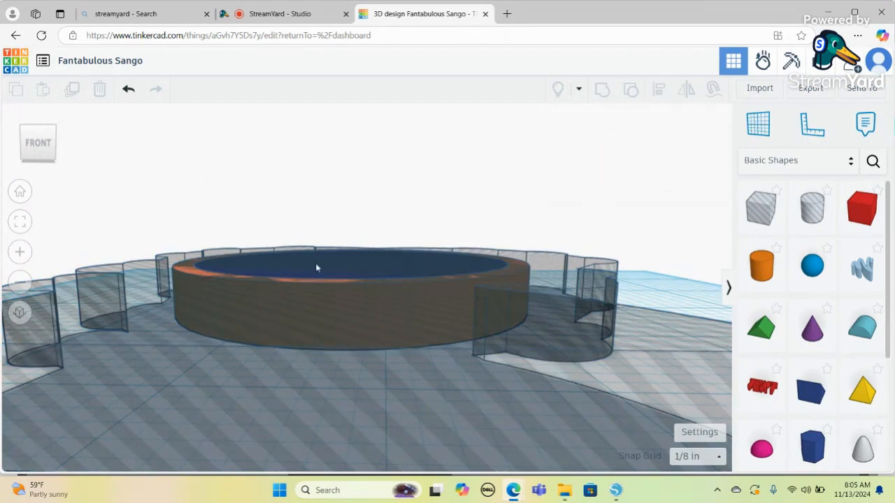
{"action": "left_click_drag", "start_coordinate": [179, 185], "coordinate": [558, 411]}
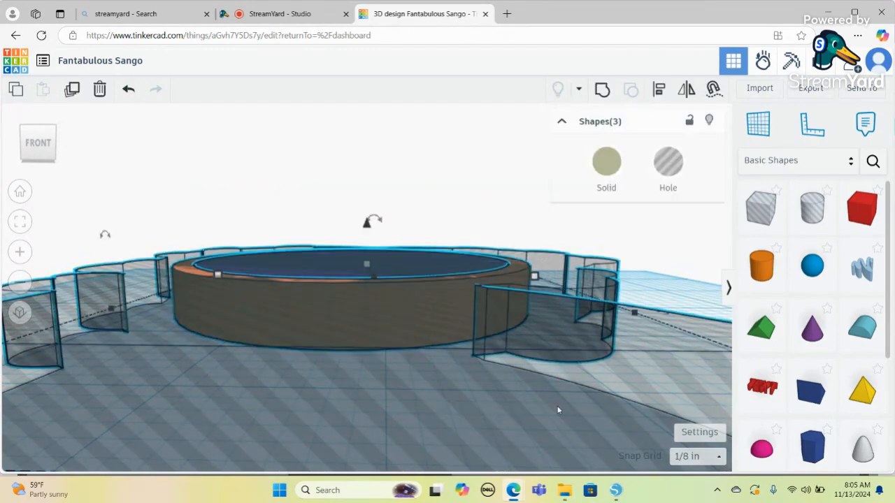
{"action": "left_click", "coordinate": [584, 371], "text": "shift"}
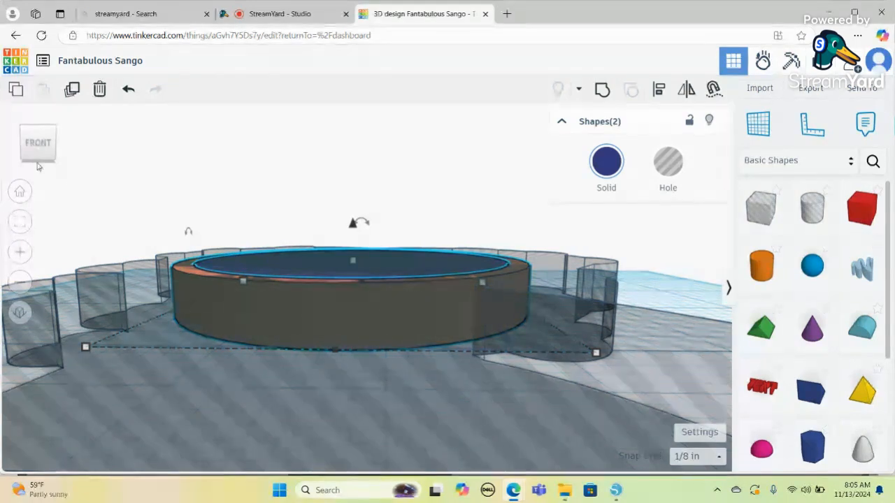
Step: Stretch only the inner circle downward from its underside to a height of 1.269 in
{"action": "mouse_move", "coordinate": [39, 152]}
{"action": "left_mouse_down"}
{"action": "mouse_move", "coordinate": [35, 136]}
{"action": "mouse_move", "coordinate": [40, 154]}
{"action": "left_mouse_up"}
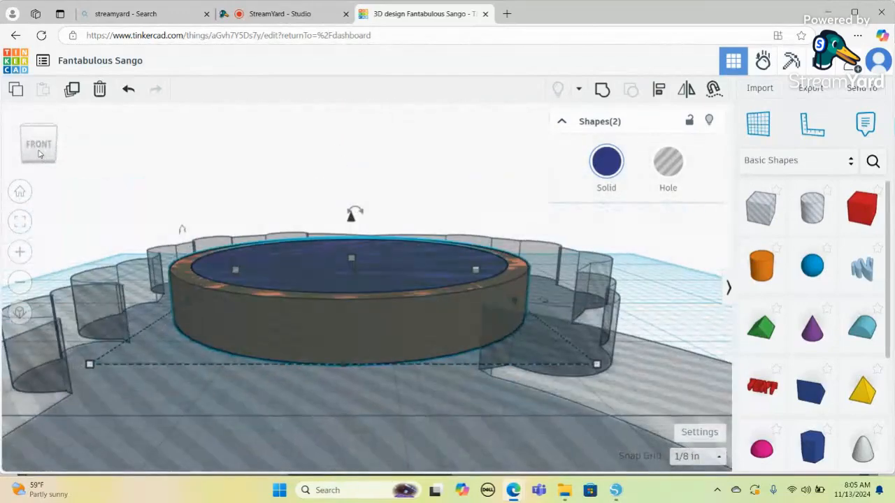
{"action": "left_click", "coordinate": [265, 298]}
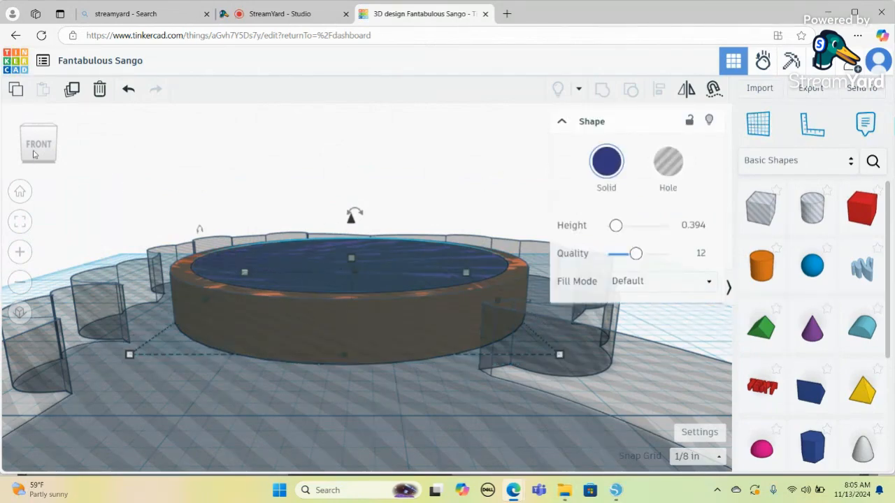
{"action": "left_click_drag", "start_coordinate": [34, 154], "coordinate": [31, 137]}
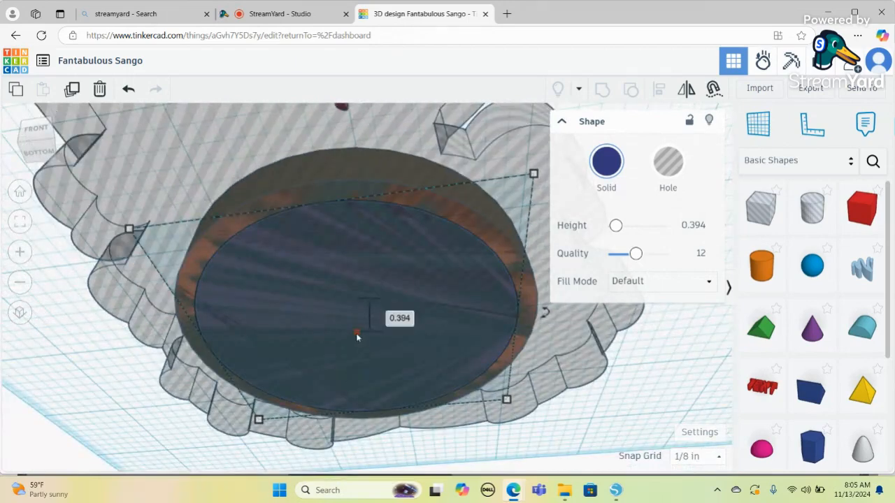
{"action": "left_click_drag", "start_coordinate": [356, 334], "coordinate": [359, 429]}
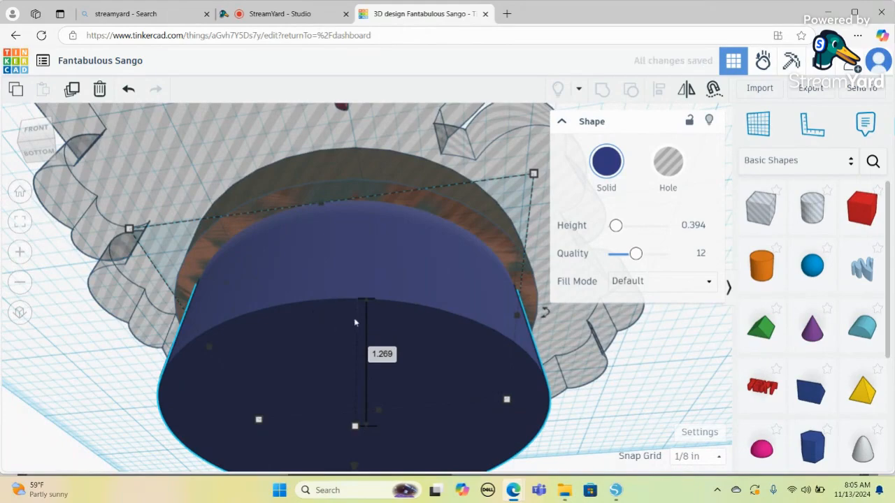
{"action": "left_click", "coordinate": [35, 138]}
{"action": "left_click", "coordinate": [38, 156]}
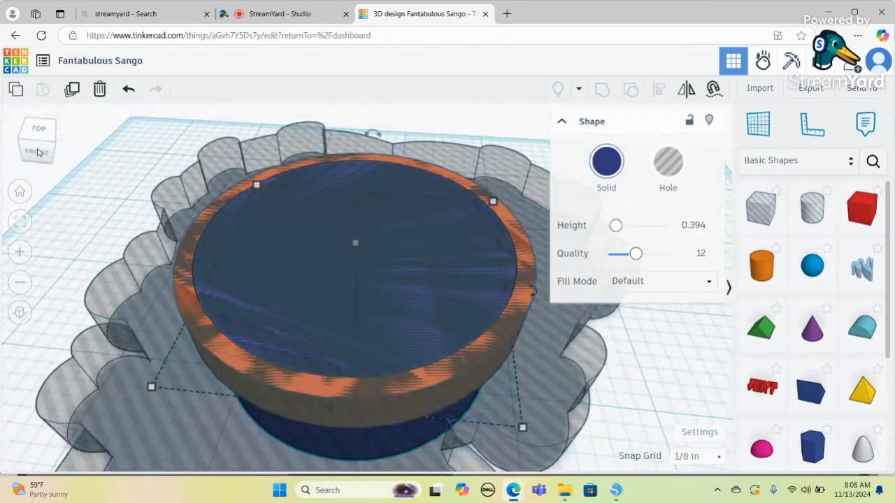
{"action": "left_click", "coordinate": [38, 153]}
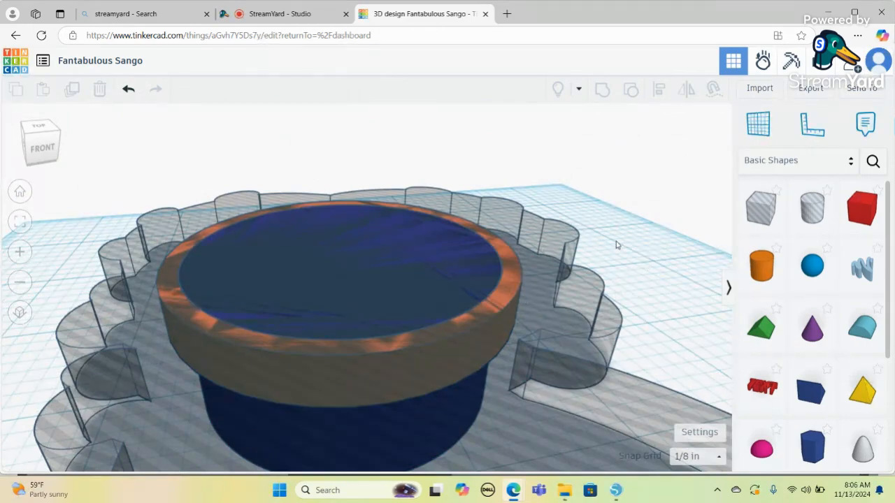
Step: Thin the circle ring from its underside to a height of 0.144 in
{"action": "left_click", "coordinate": [502, 304]}
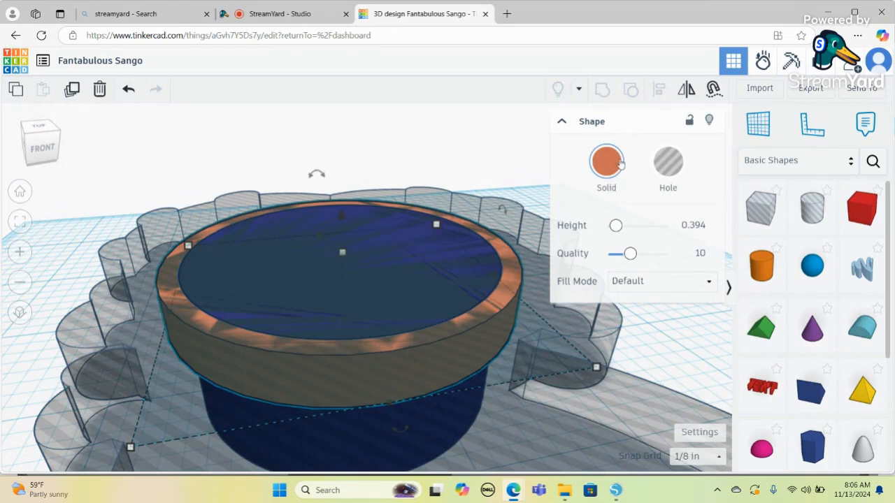
{"action": "left_click", "coordinate": [46, 149]}
{"action": "left_click_drag", "start_coordinate": [45, 147], "coordinate": [46, 143]}
{"action": "left_click", "coordinate": [45, 148]}
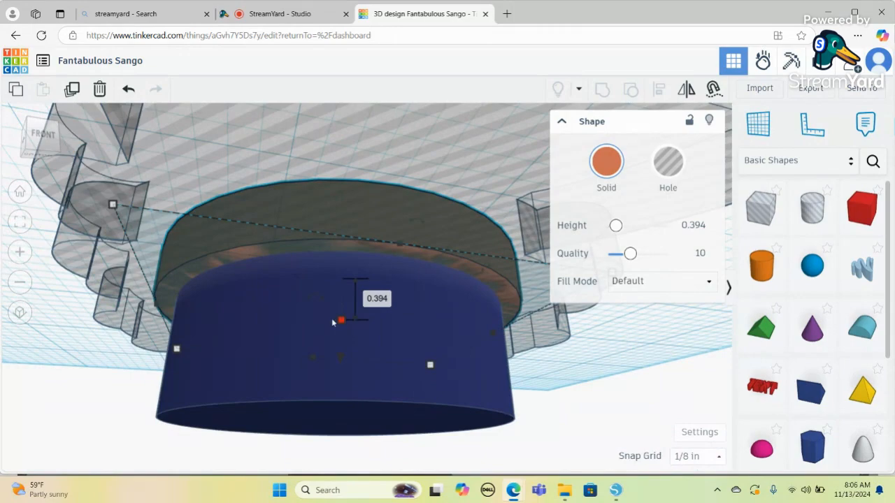
{"action": "left_click", "coordinate": [377, 298]}
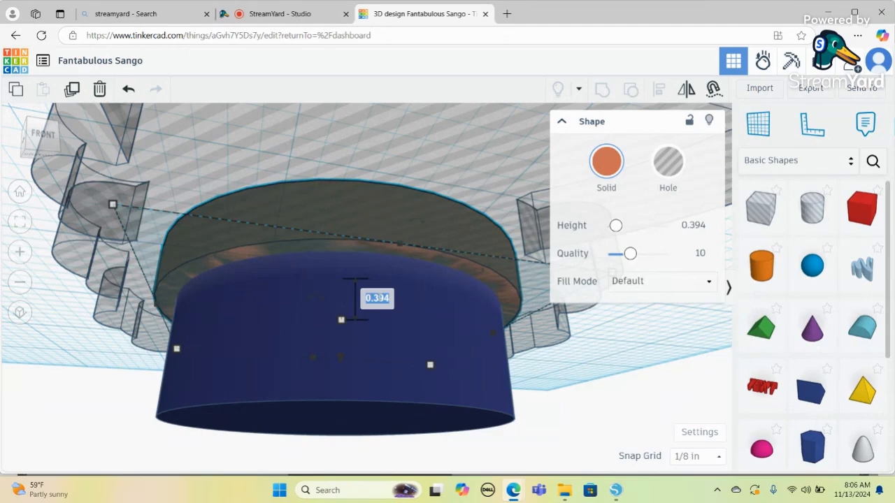
{"action": "left_click", "coordinate": [343, 320]}
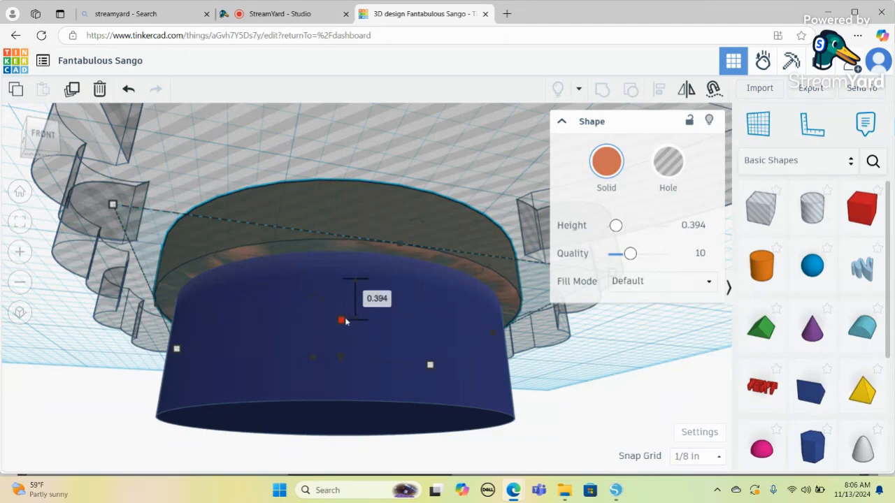
{"action": "left_click_drag", "start_coordinate": [343, 320], "coordinate": [343, 312]}
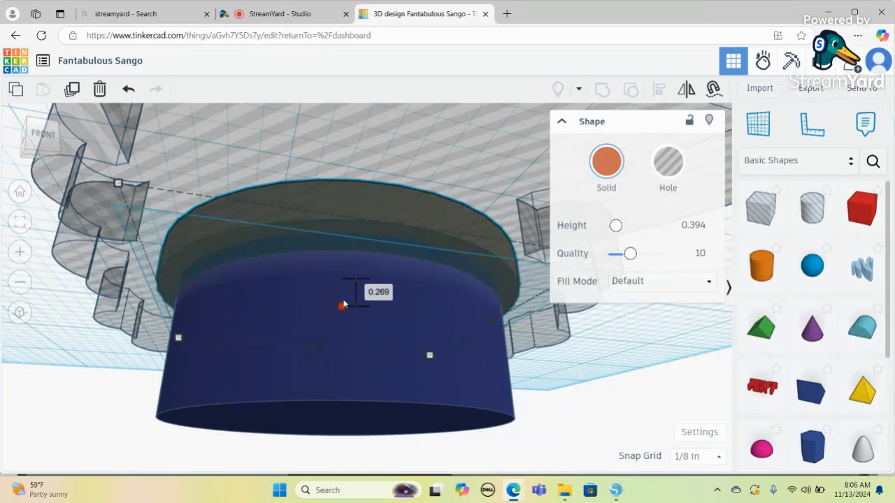
{"action": "left_click_drag", "start_coordinate": [343, 301], "coordinate": [343, 299]}
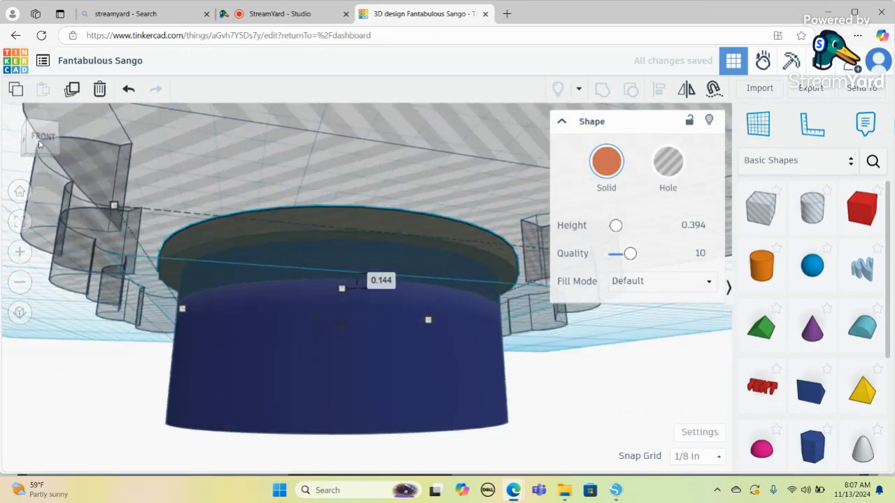
Step: Select the circle ring and inner circle together and lower them by 1/8 in to an elevation of -1
{"action": "left_click", "coordinate": [40, 142]}
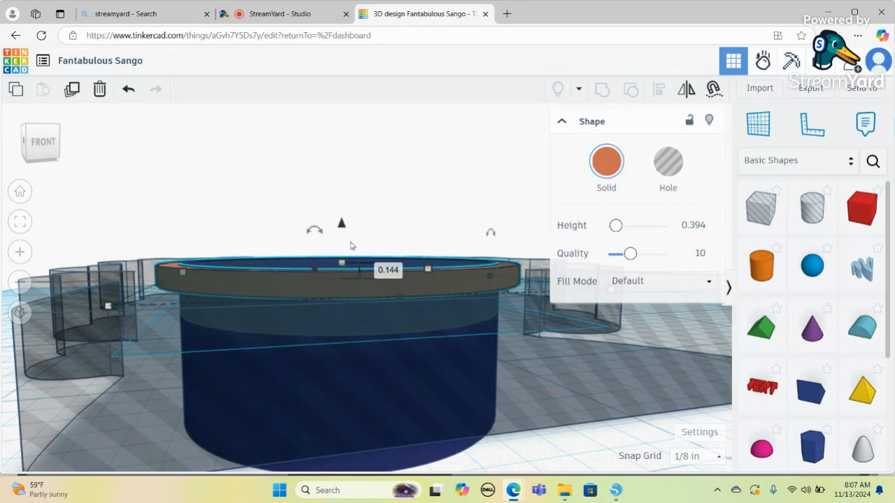
{"action": "left_click", "coordinate": [321, 263], "text": "shift"}
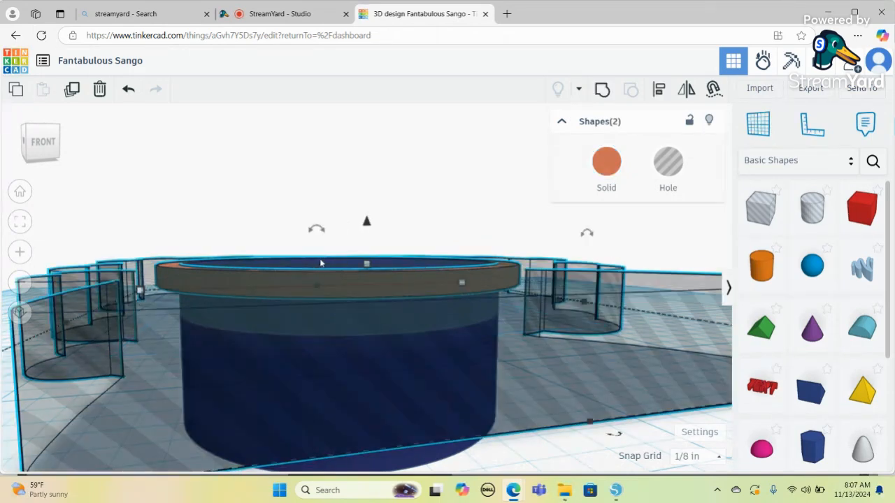
{"action": "left_click", "coordinate": [41, 138]}
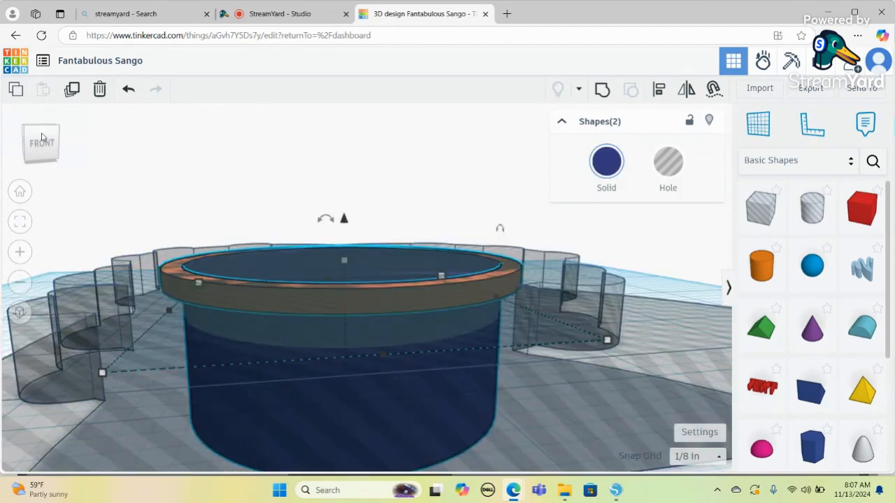
{"action": "left_click_drag", "start_coordinate": [42, 138], "coordinate": [137, 145]}
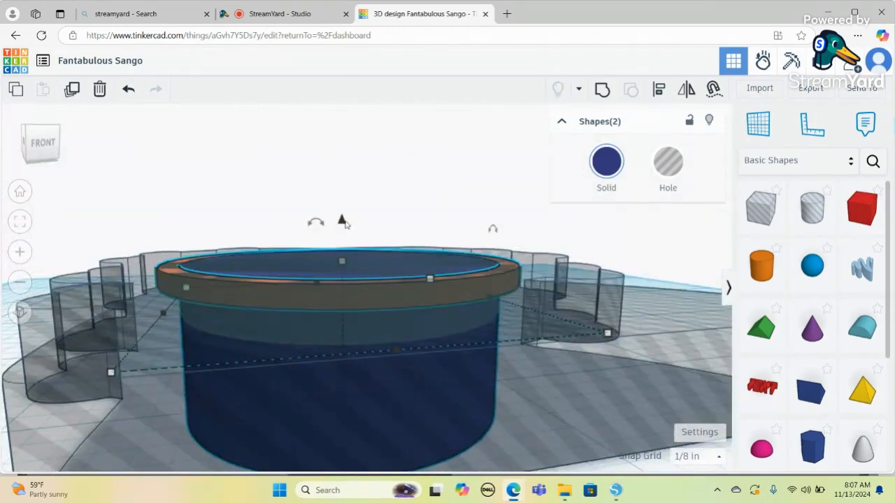
{"action": "left_click_drag", "start_coordinate": [343, 222], "coordinate": [342, 224]}
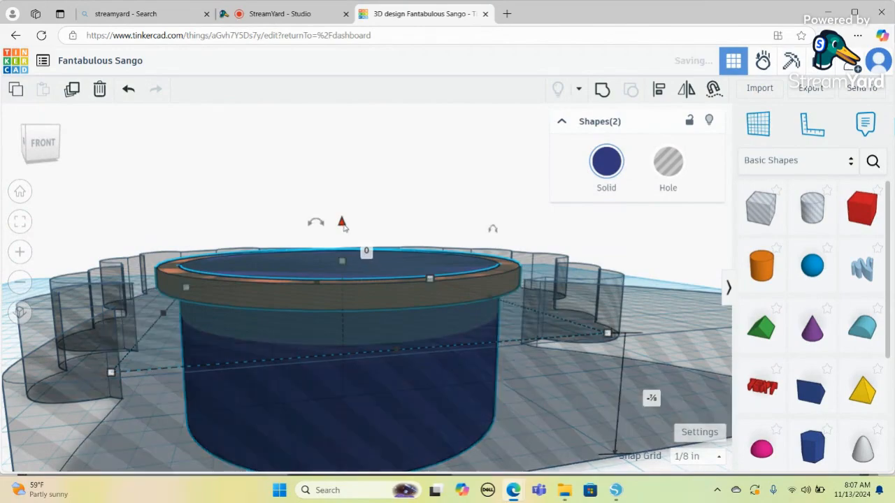
{"action": "left_click", "coordinate": [651, 398]}
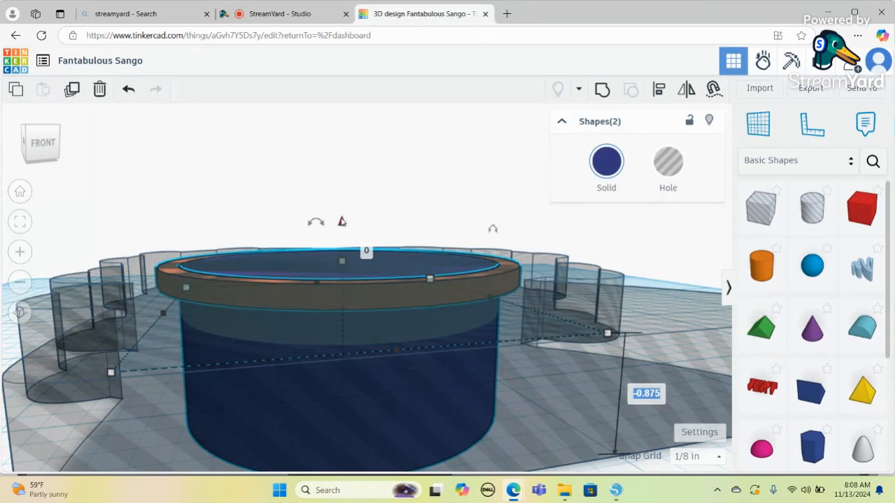
{"action": "left_click_drag", "start_coordinate": [341, 222], "coordinate": [340, 230]}
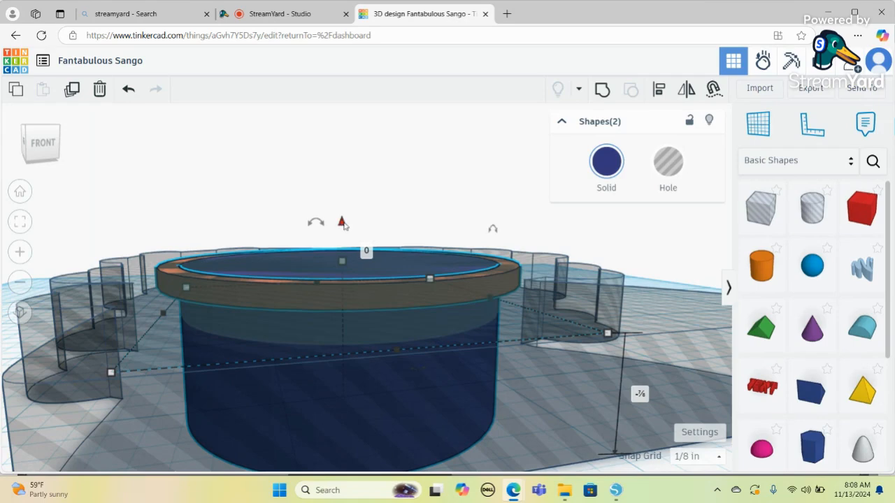
{"action": "left_click_drag", "start_coordinate": [341, 221], "coordinate": [342, 235]}
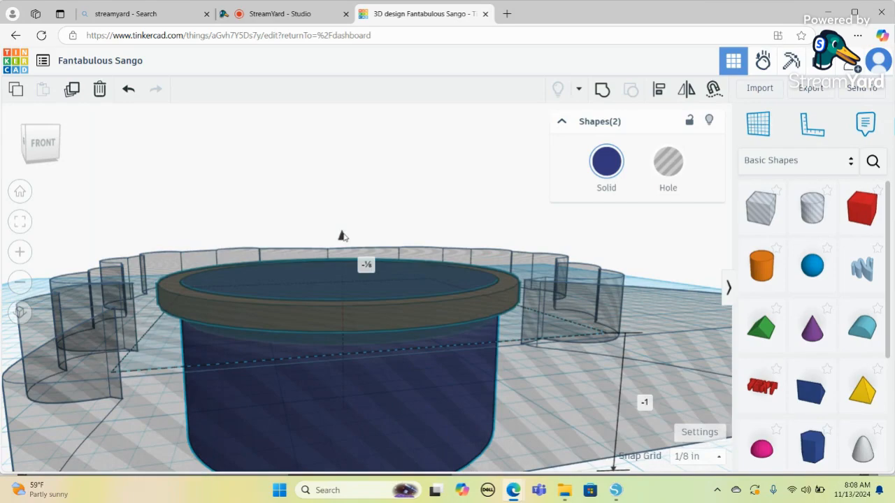
{"action": "left_click_drag", "start_coordinate": [342, 236], "coordinate": [342, 236]}
Step: Examine from below, the front and the left side how the two circles sit within the silhouette hole
{"action": "left_click", "coordinate": [35, 139]}
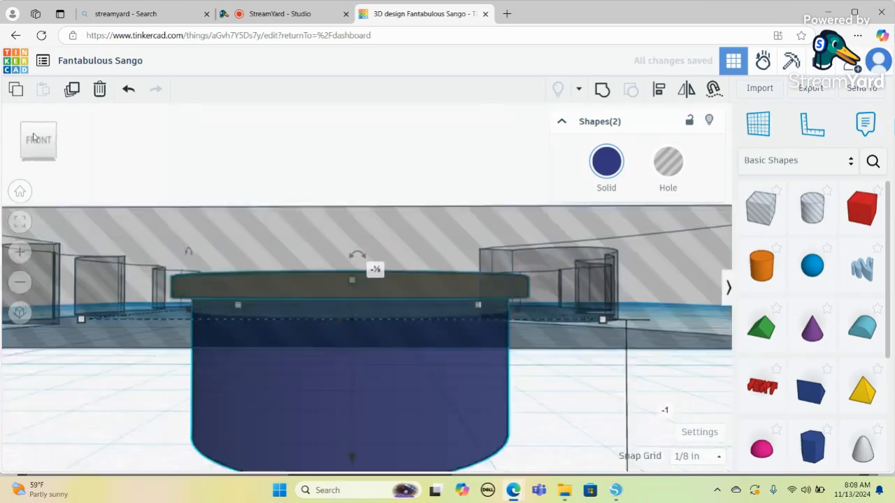
{"action": "mouse_move", "coordinate": [34, 137]}
{"action": "left_mouse_down"}
{"action": "mouse_move", "coordinate": [33, 105]}
{"action": "mouse_move", "coordinate": [29, 131]}
{"action": "left_mouse_up"}
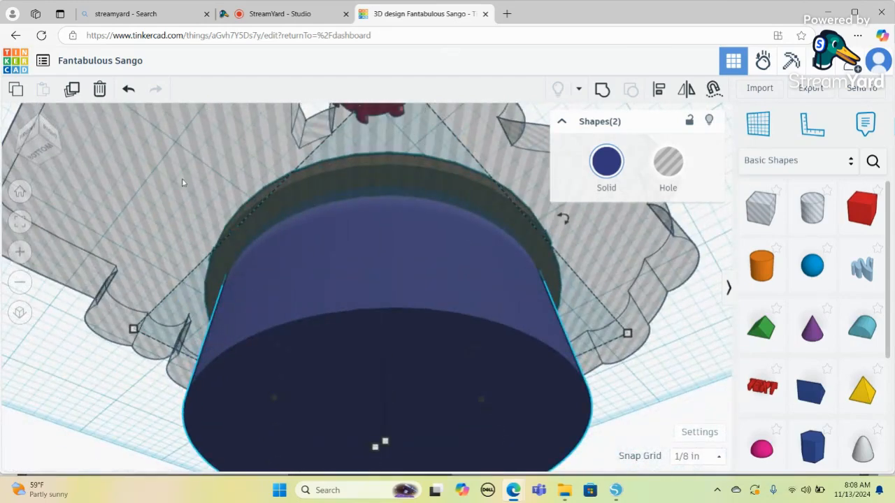
{"action": "left_click_drag", "start_coordinate": [45, 151], "coordinate": [58, 155]}
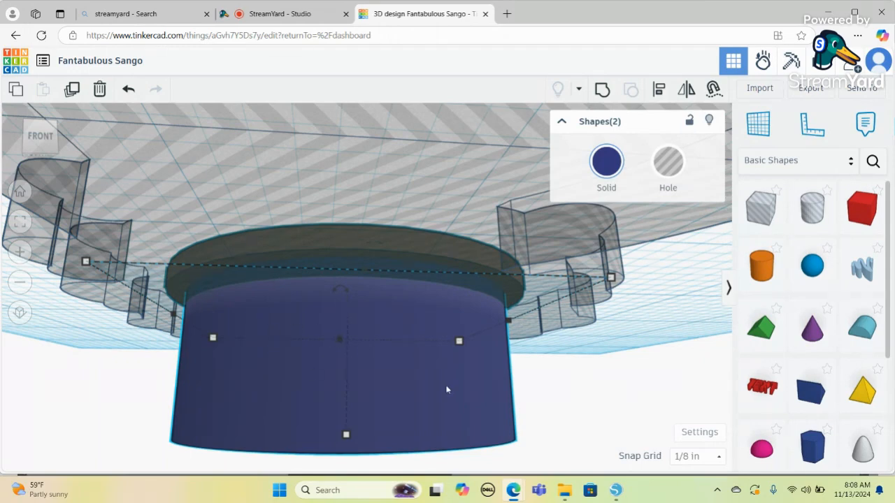
{"action": "left_click", "coordinate": [32, 143]}
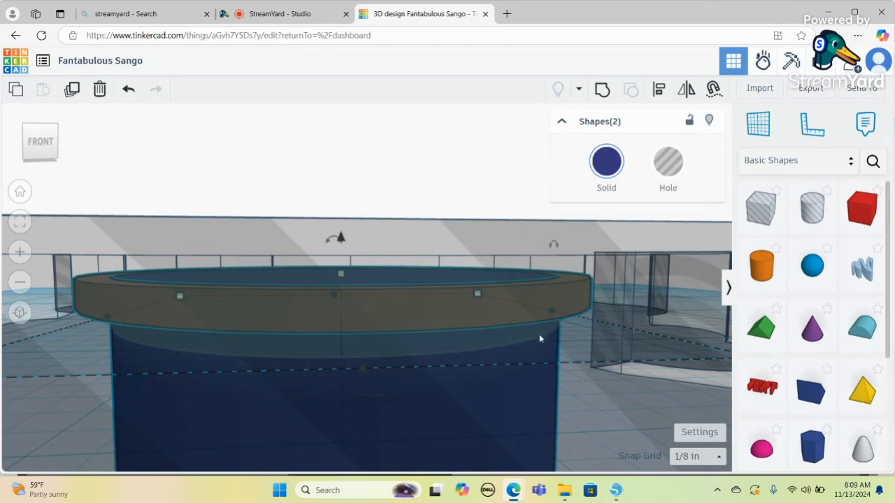
{"action": "mouse_move", "coordinate": [346, 278]}
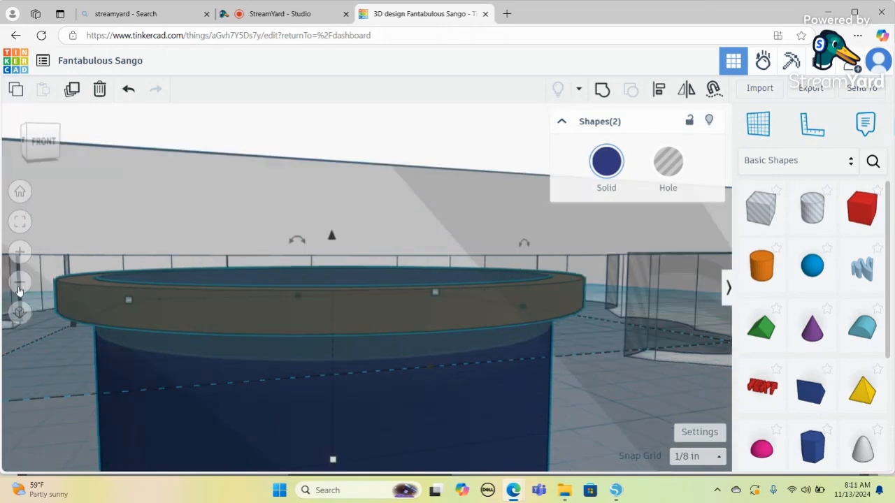
{"action": "left_click", "coordinate": [19, 288]}
{"action": "left_click", "coordinate": [19, 286]}
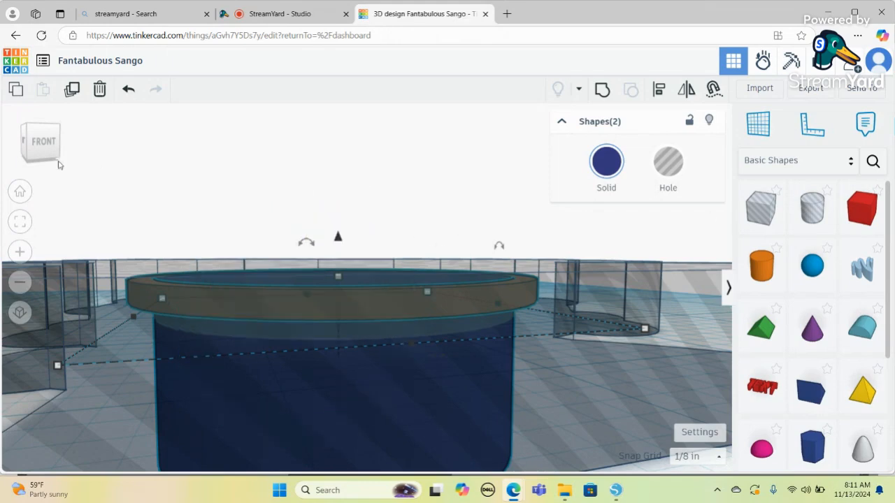
{"action": "left_click_drag", "start_coordinate": [26, 144], "coordinate": [317, 311]}
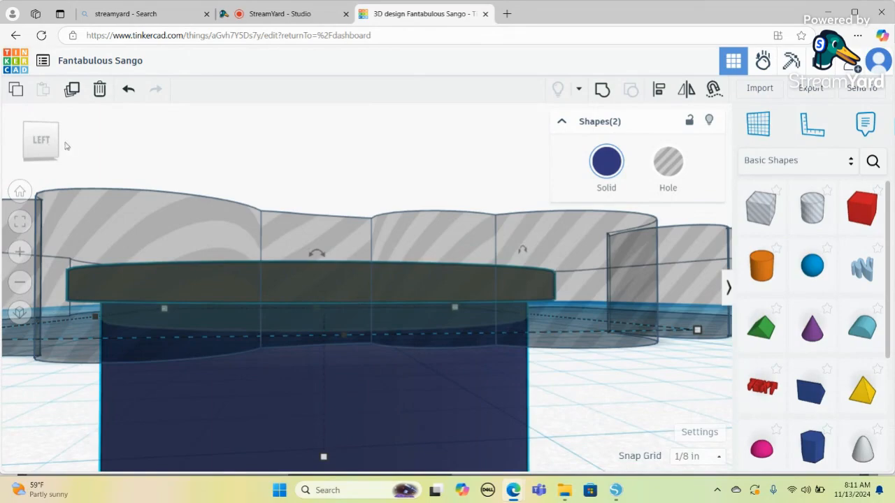
{"action": "left_click", "coordinate": [19, 283]}
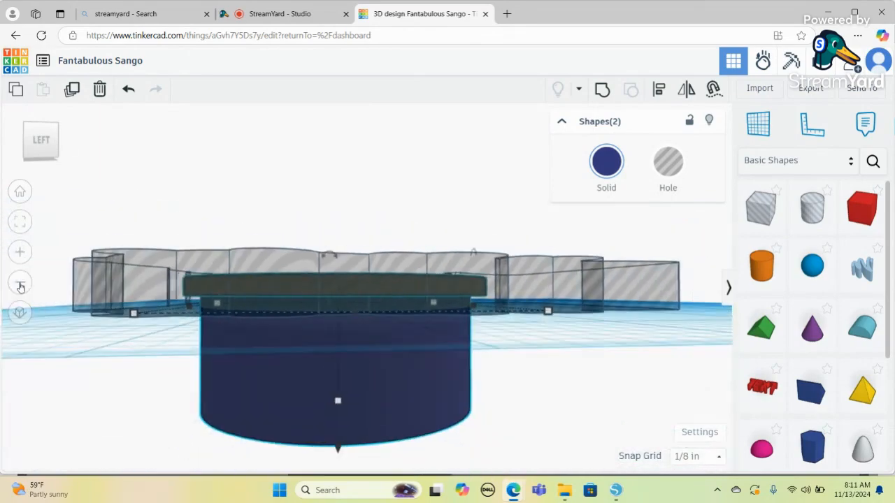
Step: Turn the selected circle ring and inner circle into holes and lower them to an elevation of -1.1
{"action": "left_click", "coordinate": [671, 161]}
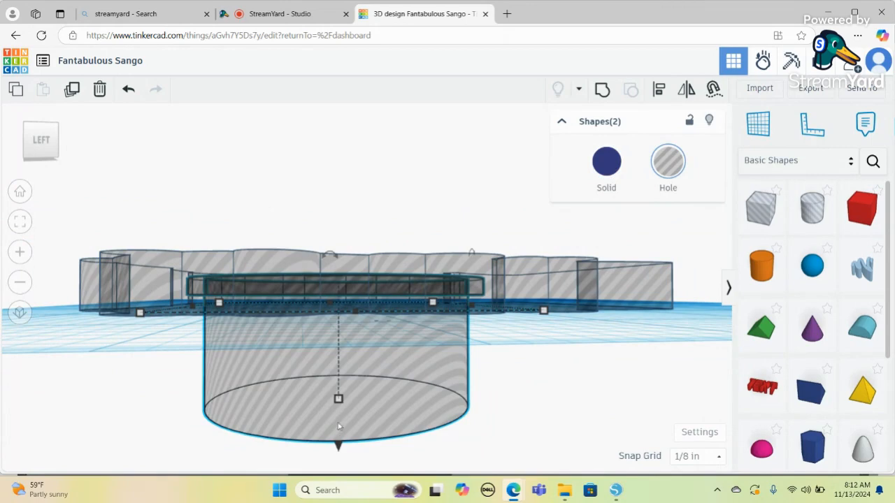
{"action": "left_click_drag", "start_coordinate": [338, 445], "coordinate": [339, 456]}
{"action": "left_click", "coordinate": [601, 379]}
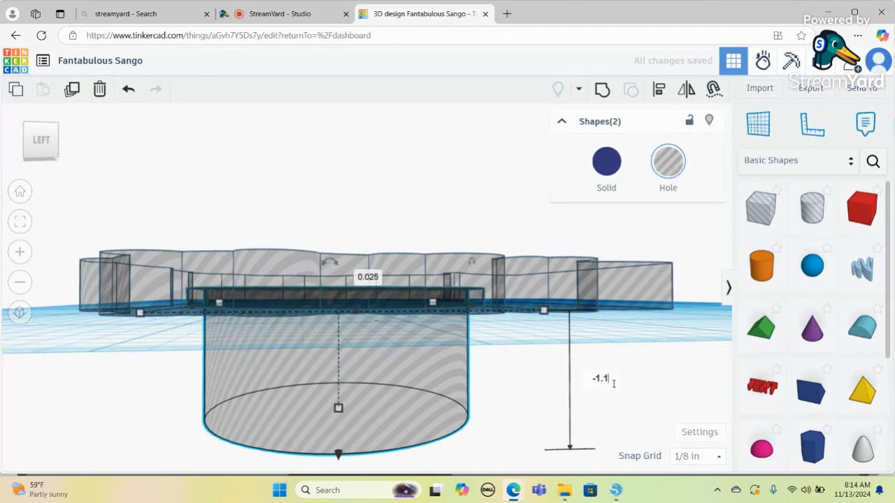
{"action": "key", "text": "Return"}
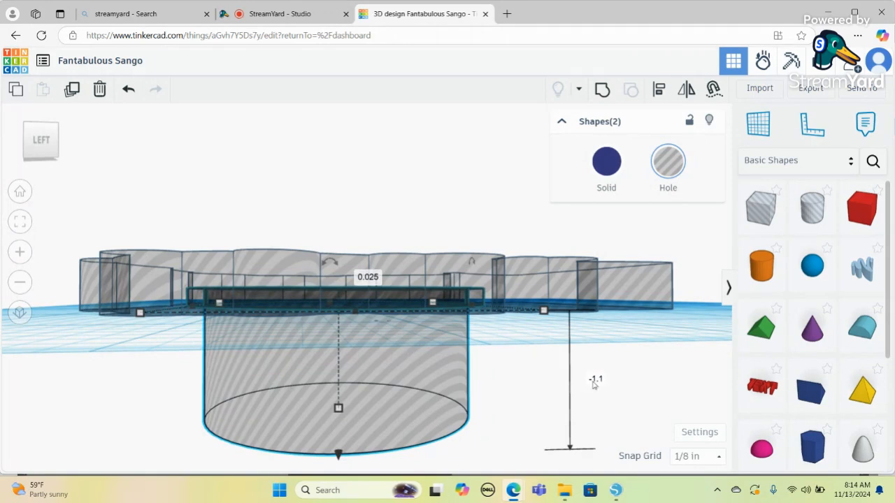
Step: Inspect the two circle holes up close from the left side and change both back to solid
{"action": "left_click", "coordinate": [22, 251]}
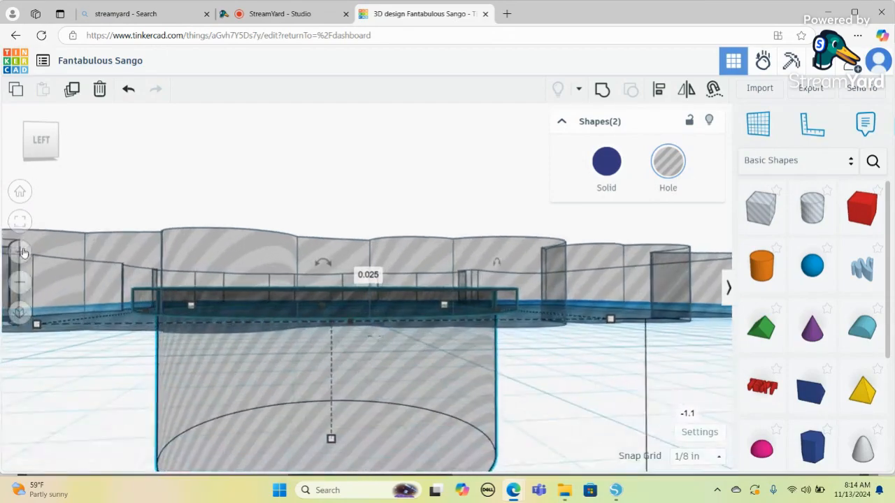
{"action": "left_click", "coordinate": [22, 252]}
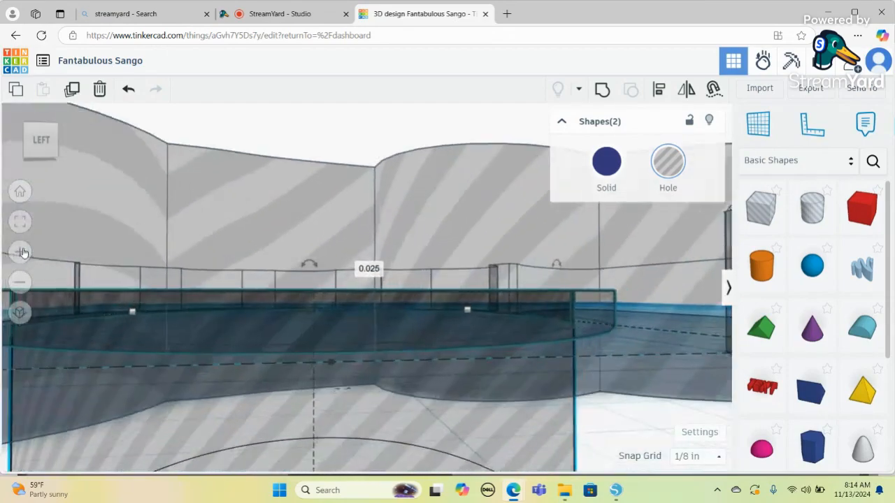
{"action": "left_click", "coordinate": [39, 144]}
{"action": "left_click", "coordinate": [39, 146]}
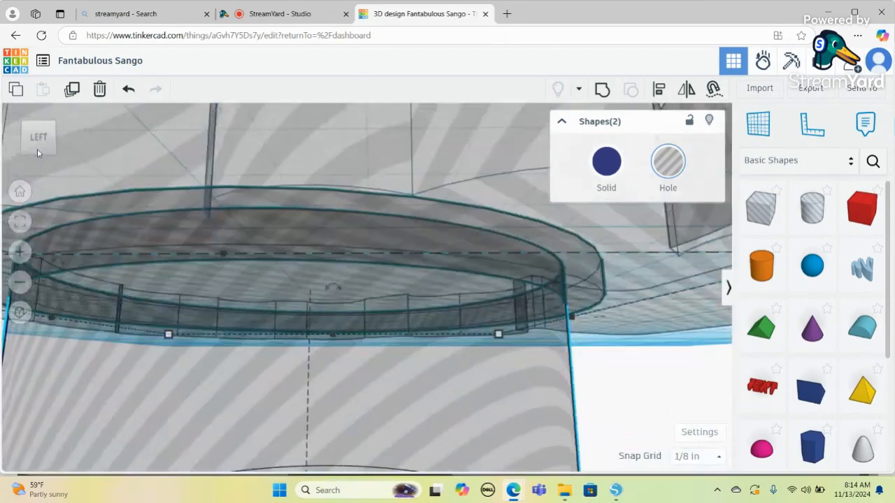
{"action": "left_click", "coordinate": [38, 151]}
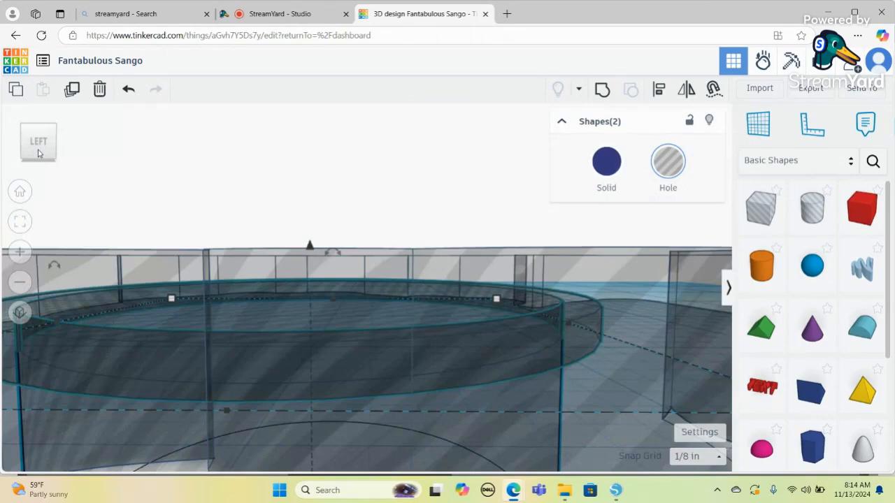
{"action": "left_click", "coordinate": [608, 173]}
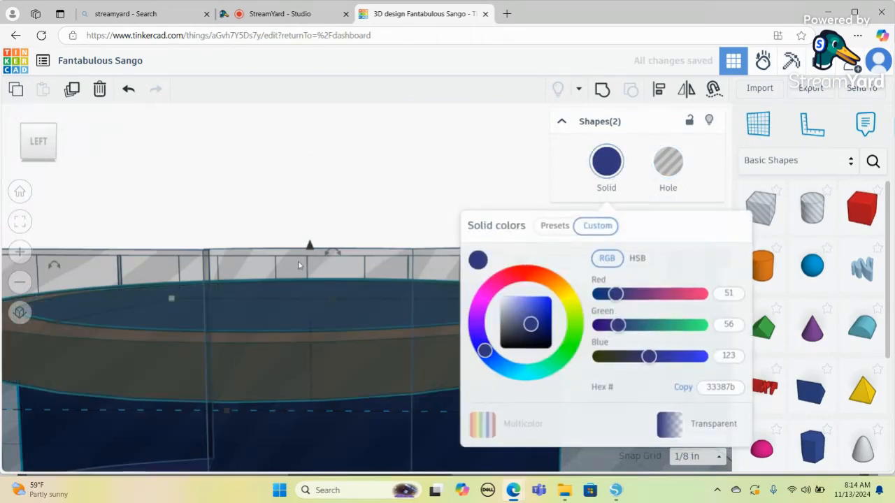
{"action": "left_click", "coordinate": [377, 196]}
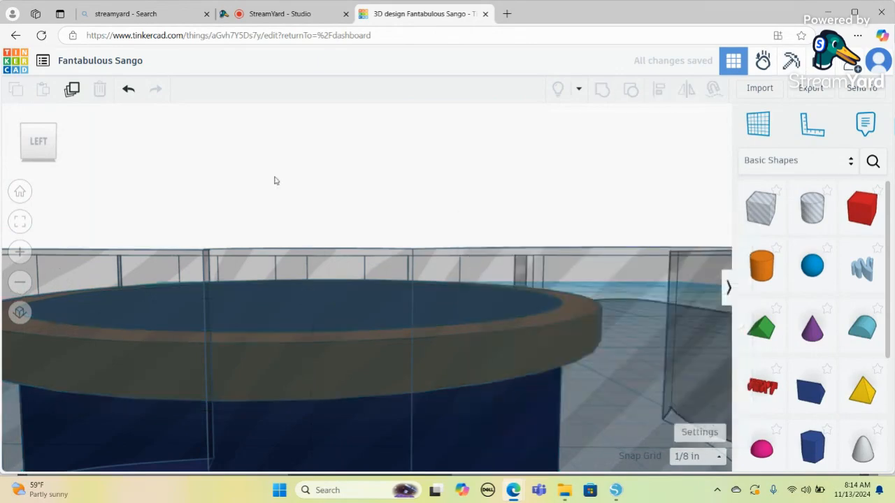
Step: Select the inner circle from below and raise its quality to 24
{"action": "left_click", "coordinate": [54, 140]}
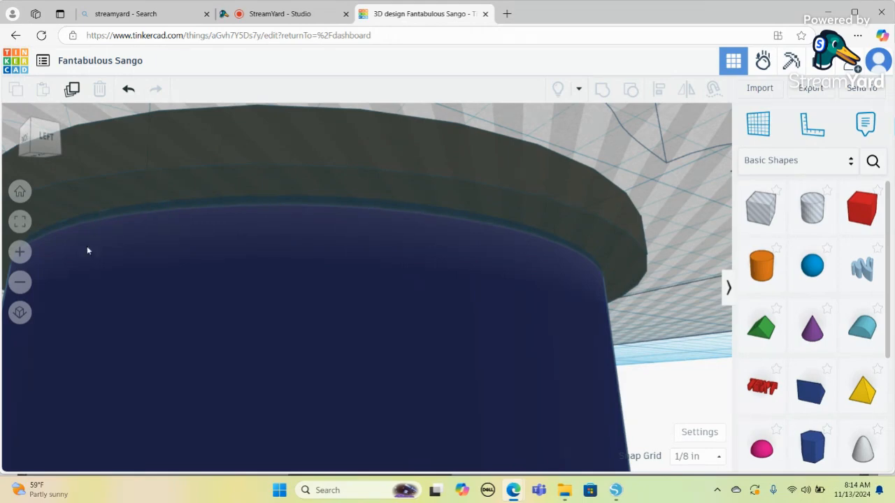
{"action": "left_click", "coordinate": [20, 282]}
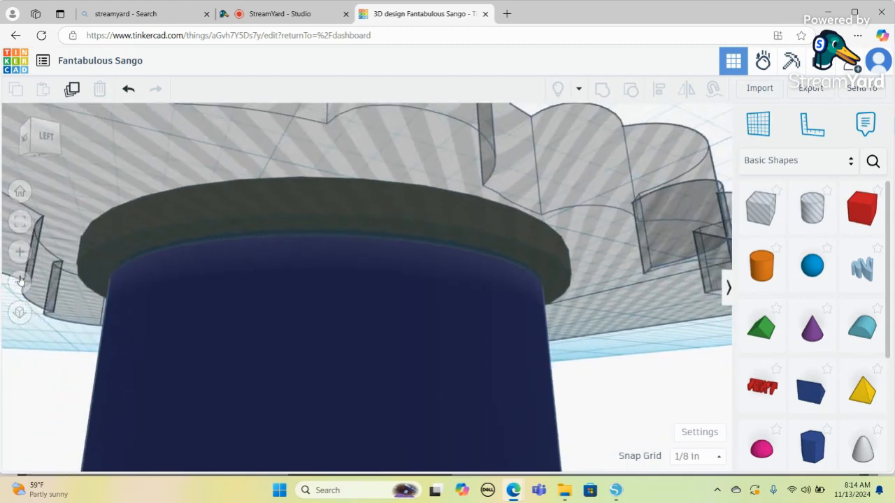
{"action": "left_click", "coordinate": [38, 143]}
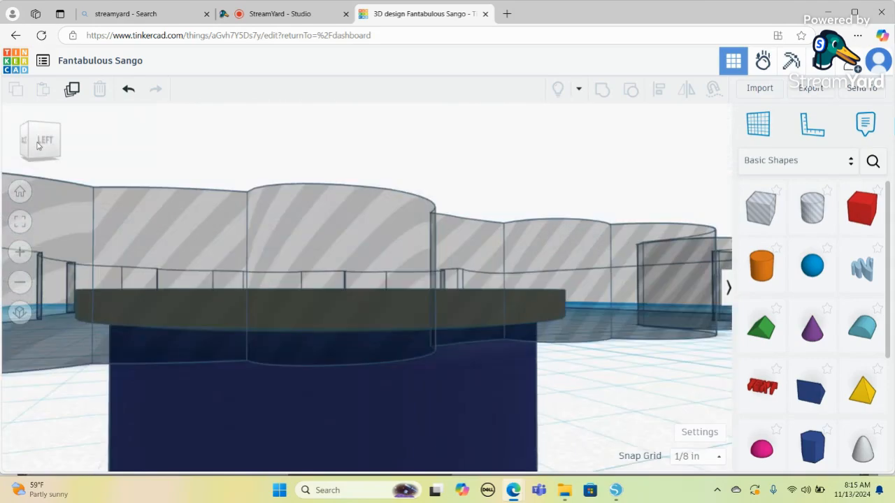
{"action": "left_click_drag", "start_coordinate": [37, 142], "coordinate": [37, 143]}
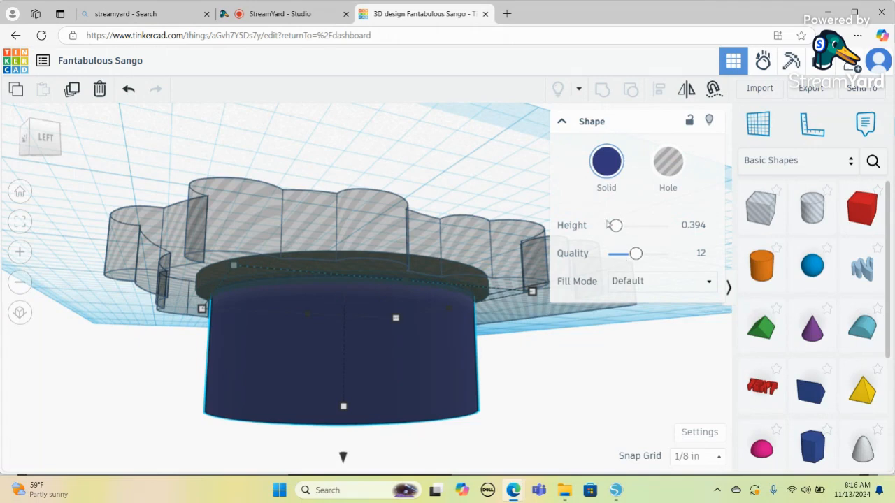
{"action": "left_click_drag", "start_coordinate": [636, 254], "coordinate": [671, 254]}
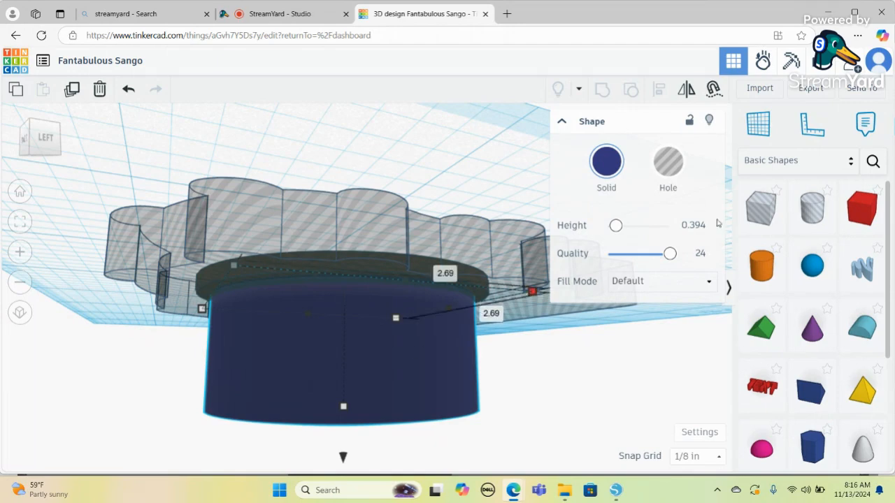
Step: Select only the circle ring and raise its quality to 24
{"action": "left_click", "coordinate": [467, 274]}
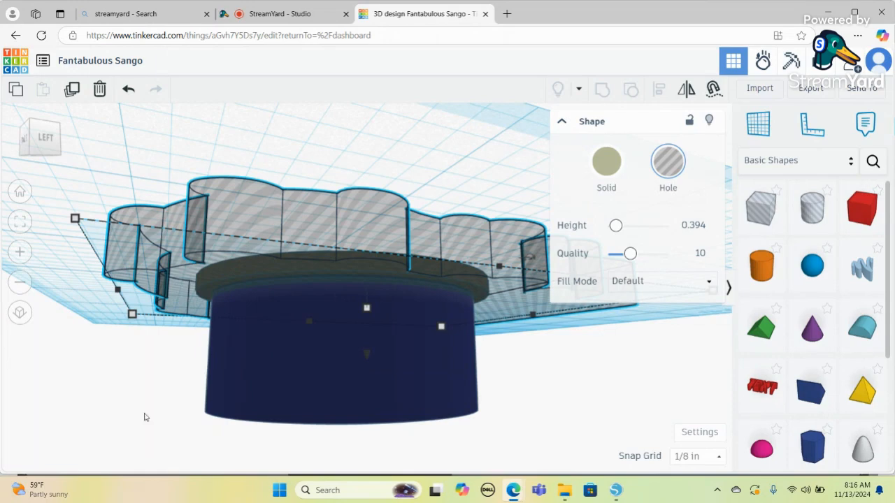
{"action": "left_click_drag", "start_coordinate": [140, 373], "coordinate": [210, 268]}
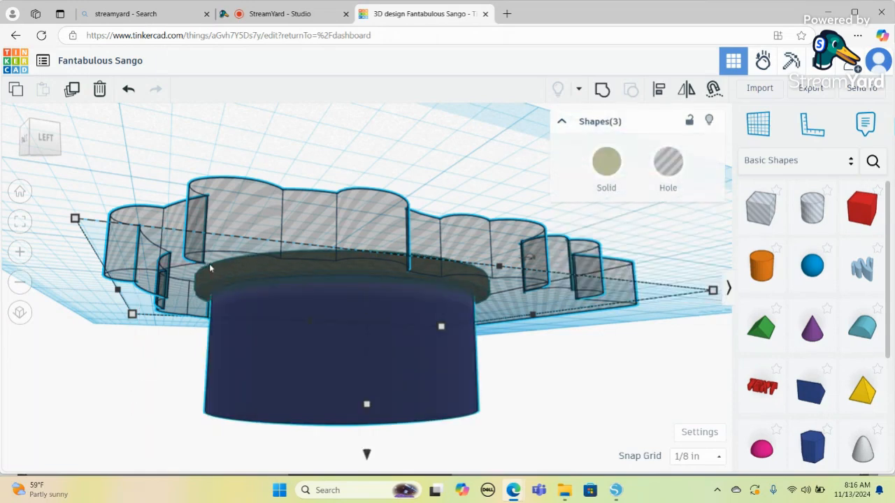
{"action": "left_click", "coordinate": [276, 347]}
{"action": "left_click", "coordinate": [631, 255]}
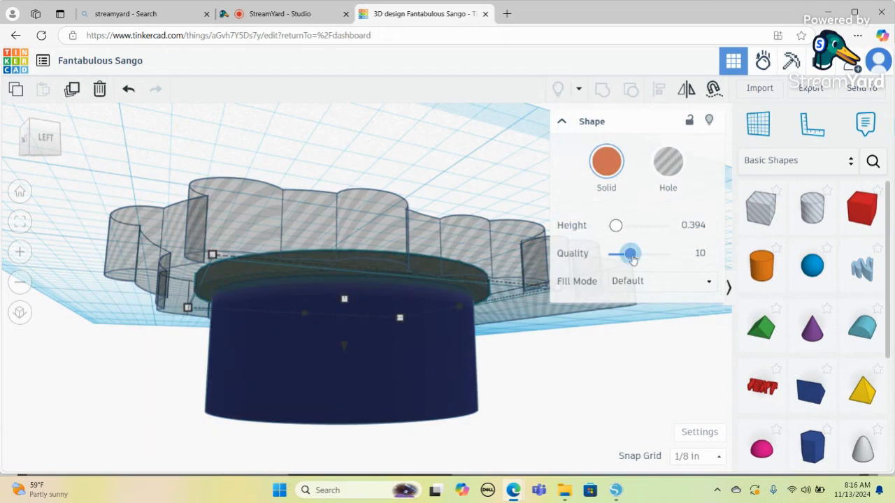
{"action": "left_click_drag", "start_coordinate": [631, 256], "coordinate": [670, 254]}
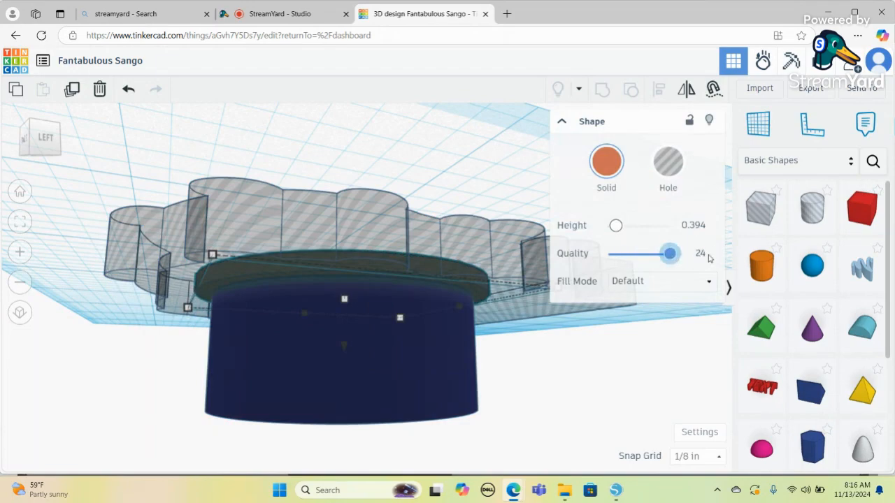
{"action": "left_click", "coordinate": [608, 408]}
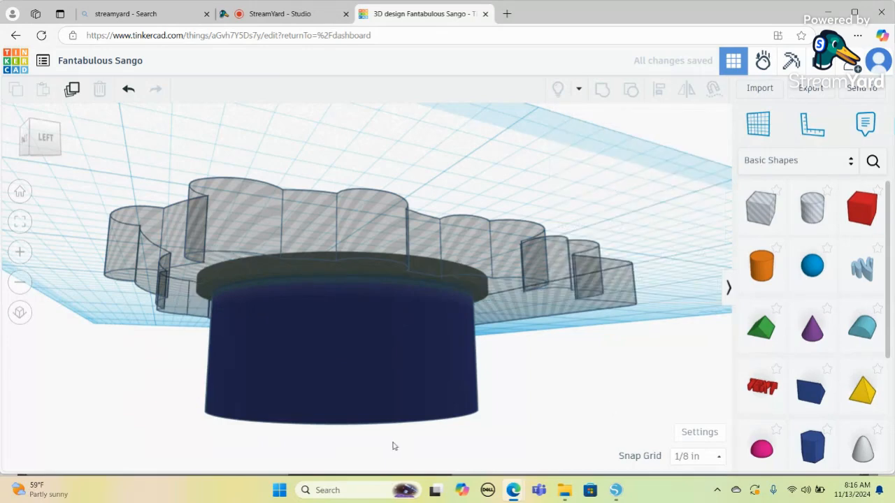
Step: Turn the circle ring and inner circle into holes, keeping the silhouette base as a solid
{"action": "left_click_drag", "start_coordinate": [395, 447], "coordinate": [403, 198]}
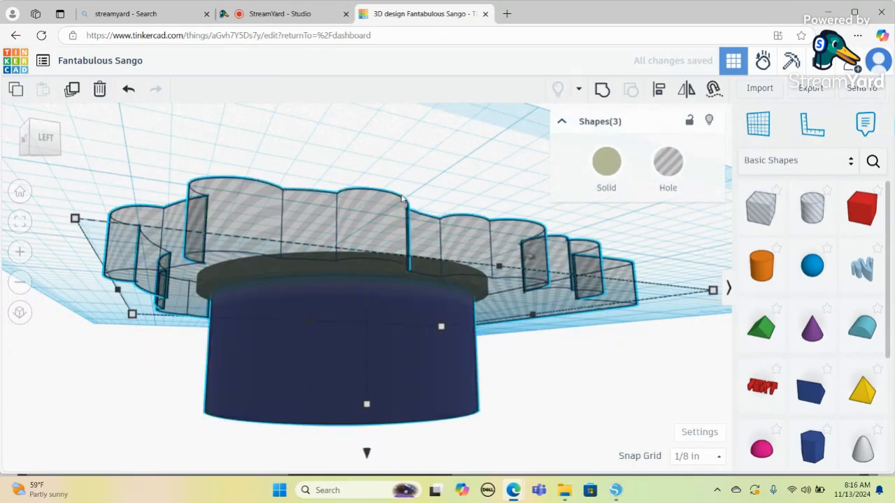
{"action": "left_click", "coordinate": [452, 231], "text": "shift"}
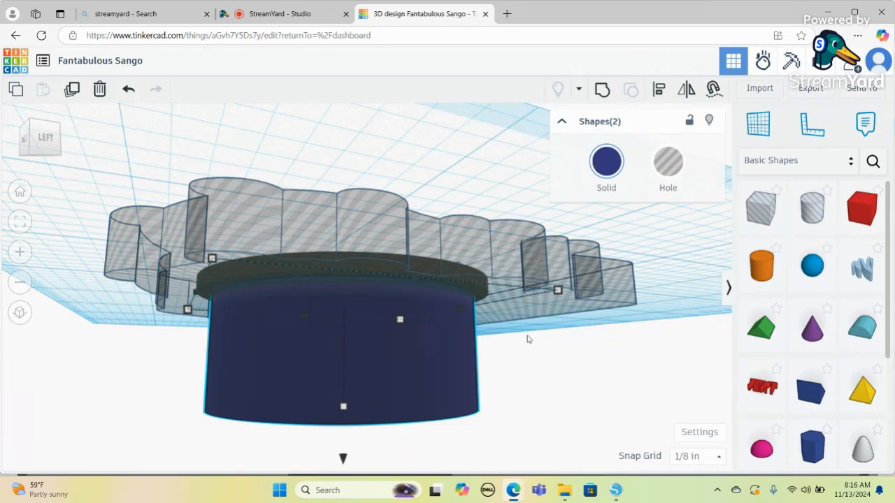
{"action": "left_click_drag", "start_coordinate": [449, 435], "coordinate": [439, 146]}
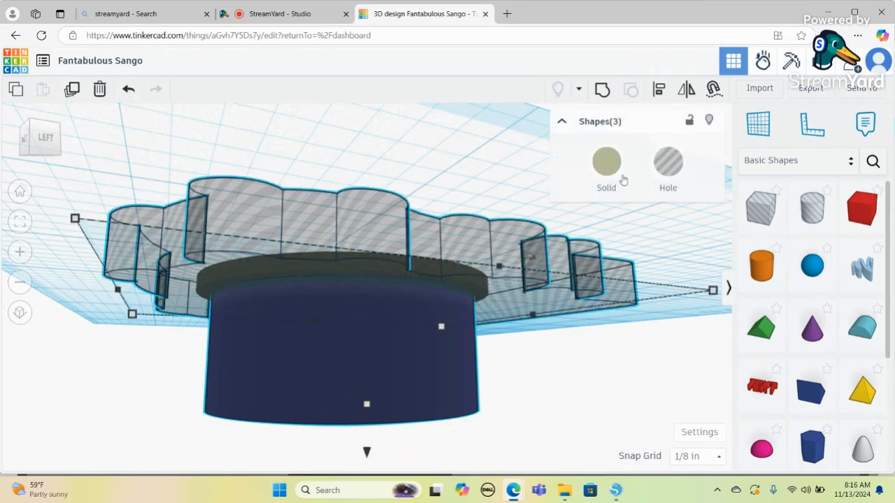
{"action": "left_click", "coordinate": [667, 165]}
{"action": "left_click", "coordinate": [589, 335]}
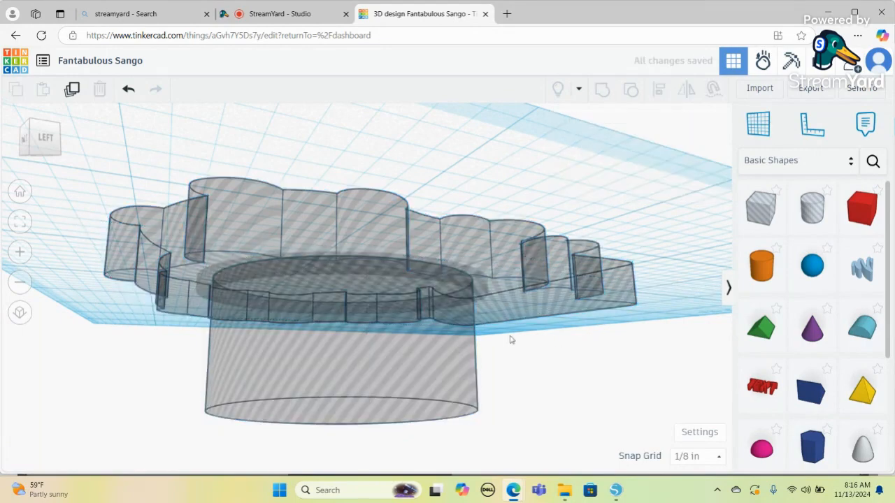
{"action": "left_click", "coordinate": [475, 249]}
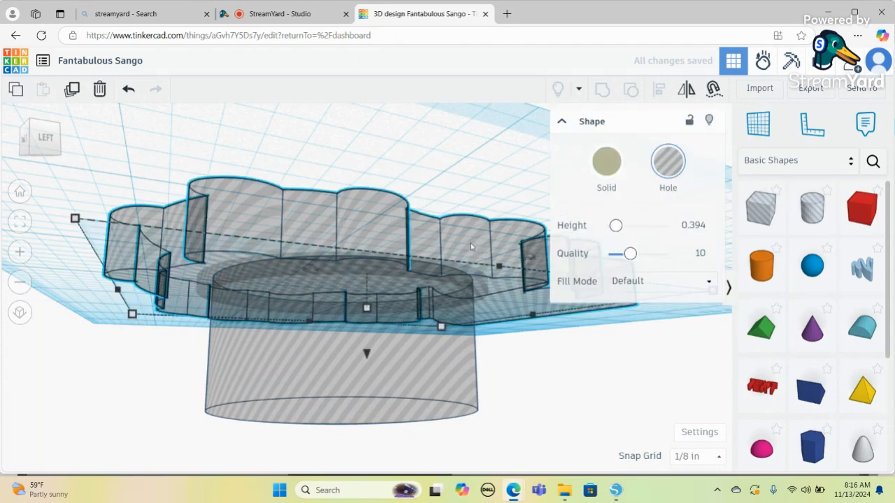
{"action": "left_click", "coordinate": [607, 166]}
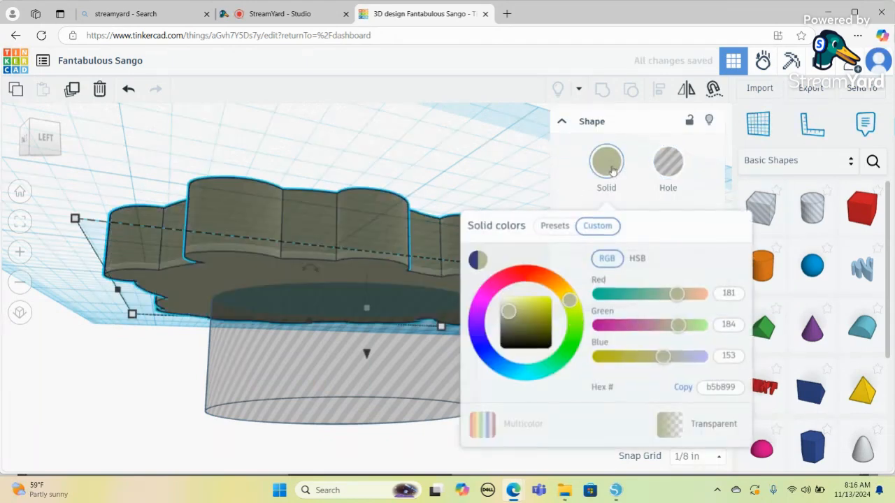
Step: Group the silhouette with the inner circle hole, add the circle ring to the group, and inspect the cut opening
{"action": "left_click", "coordinate": [237, 374], "text": "shift"}
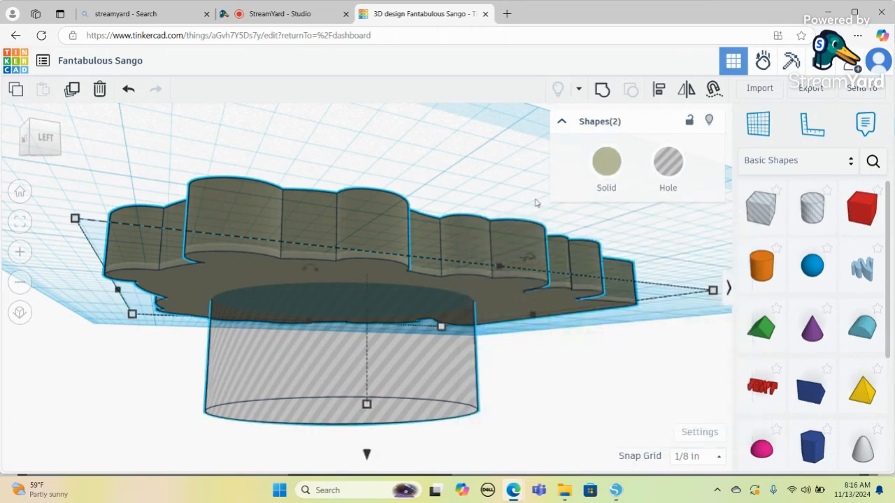
{"action": "left_click", "coordinate": [602, 92]}
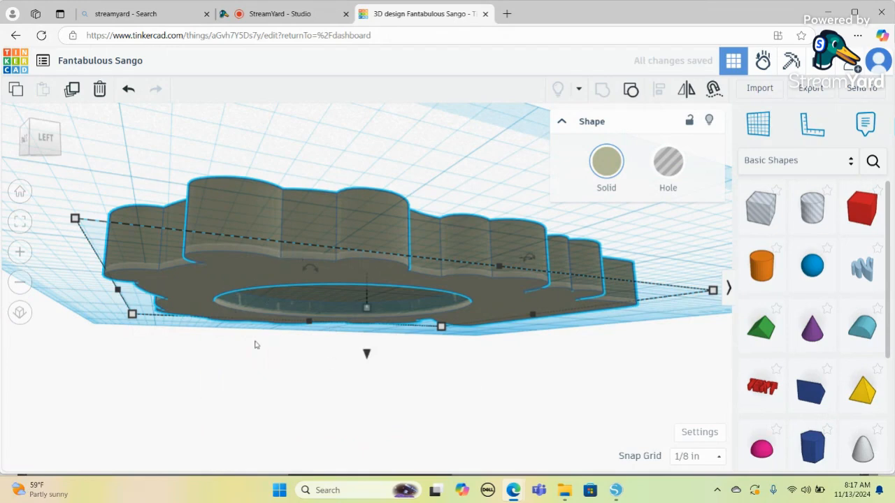
{"action": "left_click_drag", "start_coordinate": [238, 365], "coordinate": [362, 151]}
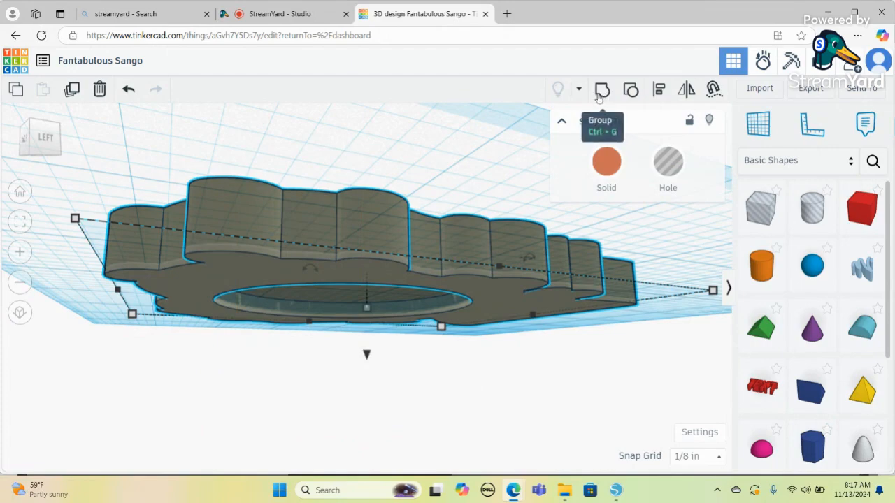
{"action": "left_click", "coordinate": [599, 95]}
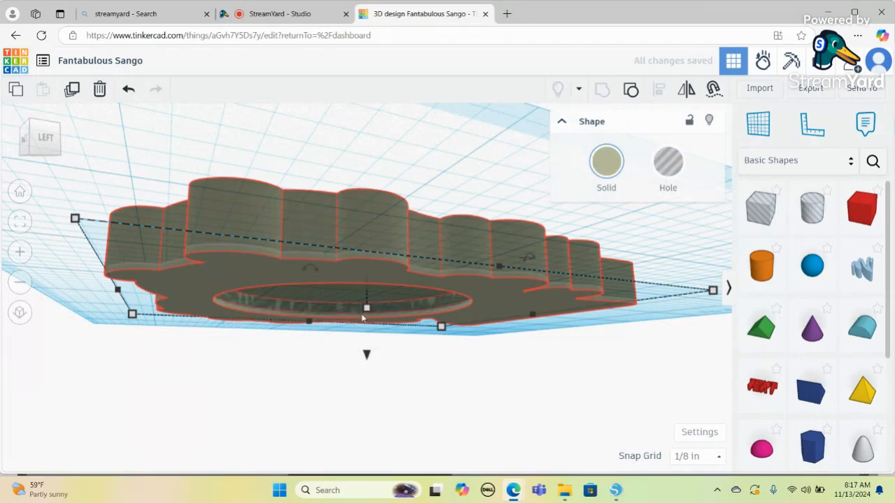
{"action": "left_click", "coordinate": [46, 139]}
{"action": "left_click_drag", "start_coordinate": [58, 108], "coordinate": [82, 116]}
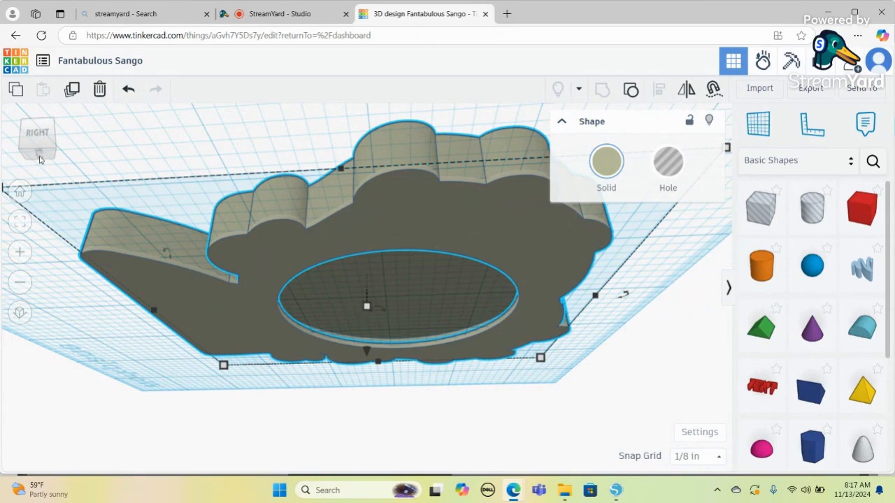
{"action": "mouse_move", "coordinate": [39, 156]}
{"action": "left_mouse_down"}
{"action": "mouse_move", "coordinate": [23, 165]}
{"action": "mouse_move", "coordinate": [65, 160]}
{"action": "mouse_move", "coordinate": [58, 178]}
{"action": "mouse_move", "coordinate": [50, 163]}
{"action": "mouse_move", "coordinate": [46, 169]}
{"action": "left_mouse_up"}
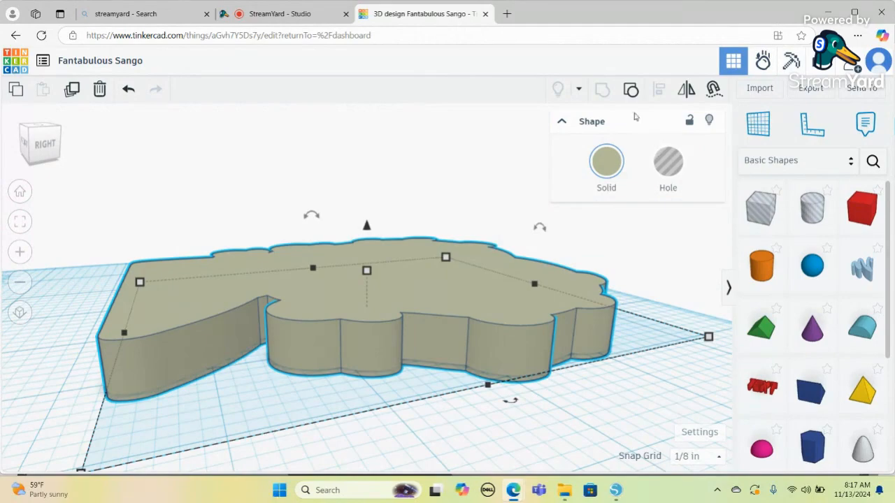
Step: Ungroup the silhouette and both circles, and view the separated shapes from the right side
{"action": "left_click", "coordinate": [631, 90]}
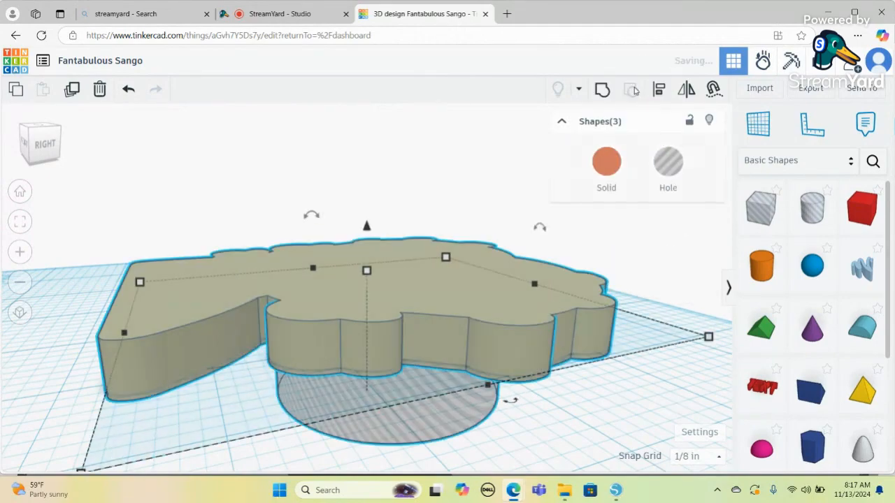
{"action": "left_click", "coordinate": [38, 144]}
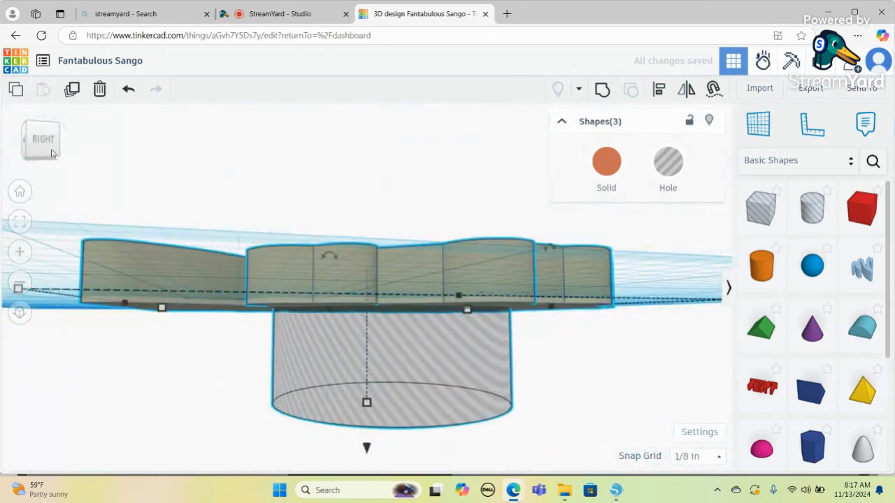
{"action": "left_click", "coordinate": [50, 153]}
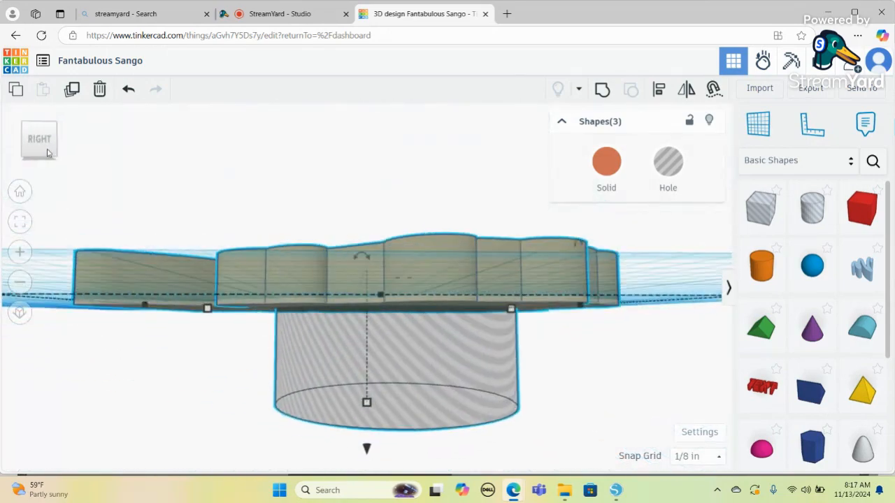
{"action": "left_click_drag", "start_coordinate": [46, 149], "coordinate": [48, 151]}
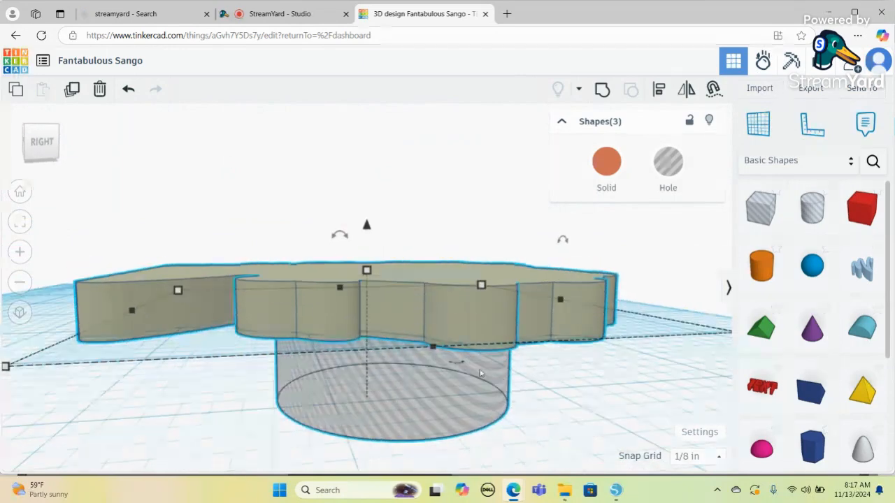
Step: Turn only the silhouette base into a hole to see the circle shapes inside it up close
{"action": "left_click", "coordinate": [639, 386]}
{"action": "left_click", "coordinate": [517, 311]}
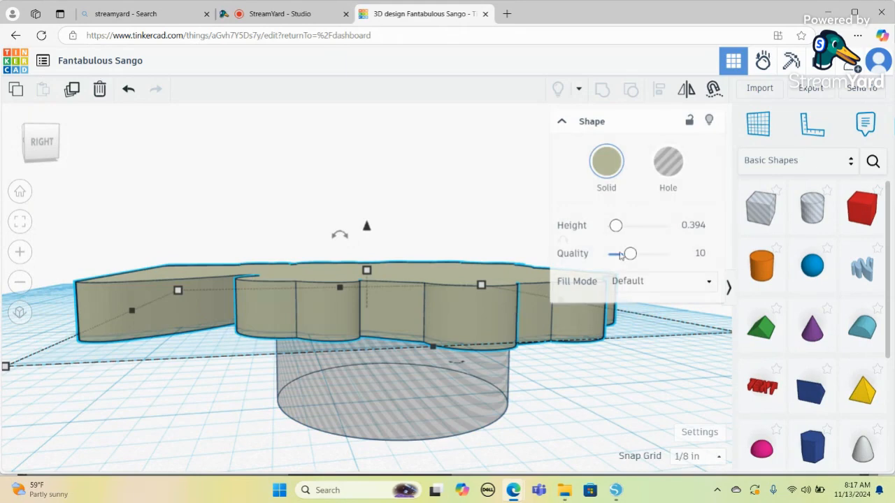
{"action": "left_click", "coordinate": [668, 176]}
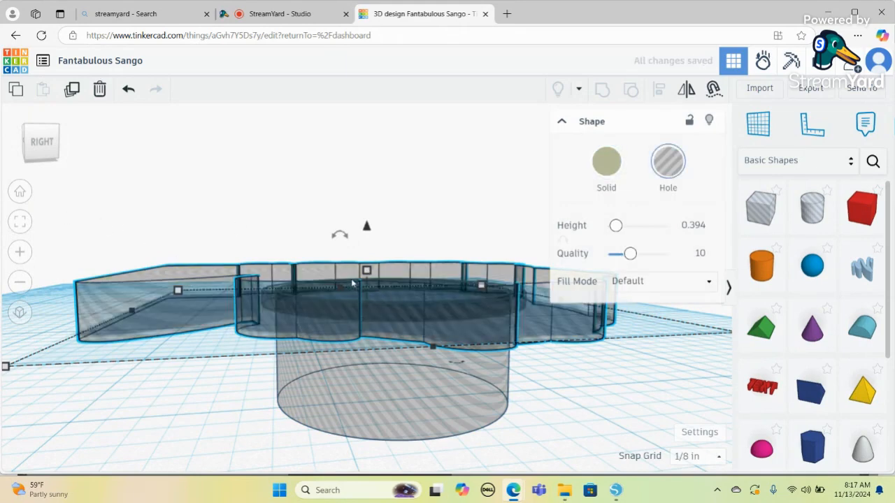
{"action": "mouse_move", "coordinate": [367, 272]}
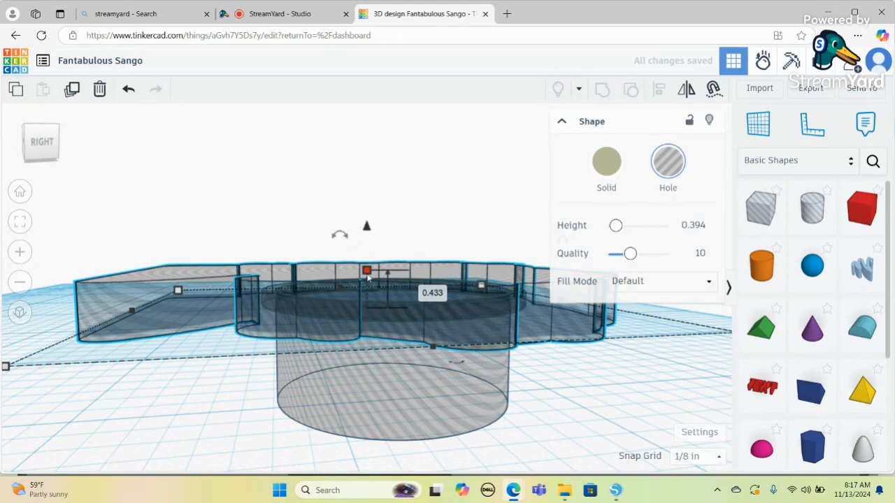
{"action": "left_click", "coordinate": [20, 221]}
{"action": "left_click", "coordinate": [23, 251]}
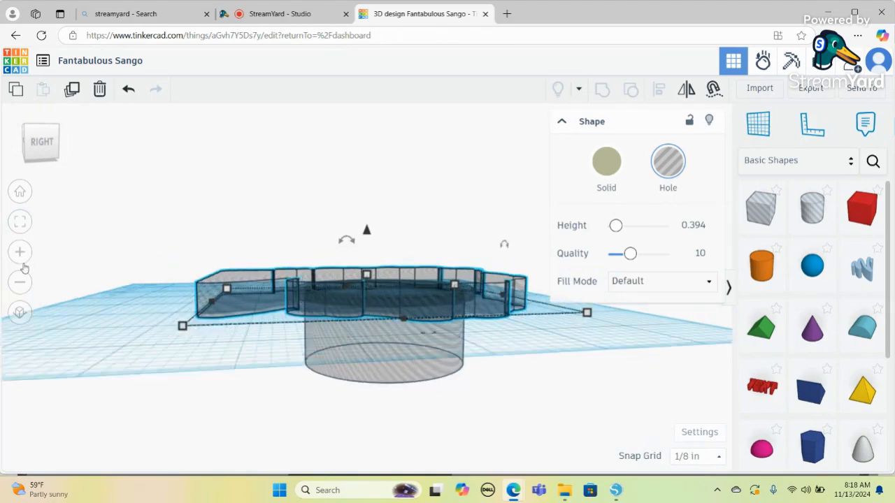
{"action": "left_click", "coordinate": [22, 263]}
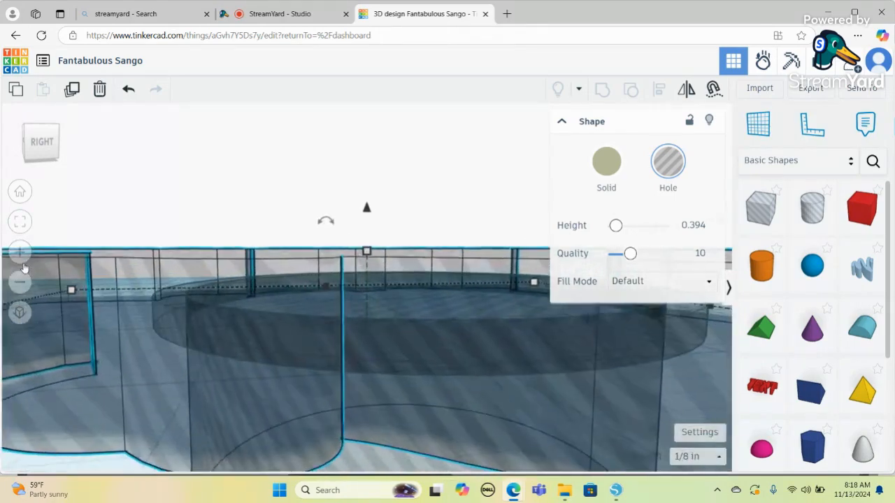
Step: Set the silhouette base's overall height to 0.3 in and check it against the circle holes from the right side
{"action": "left_click", "coordinate": [39, 146]}
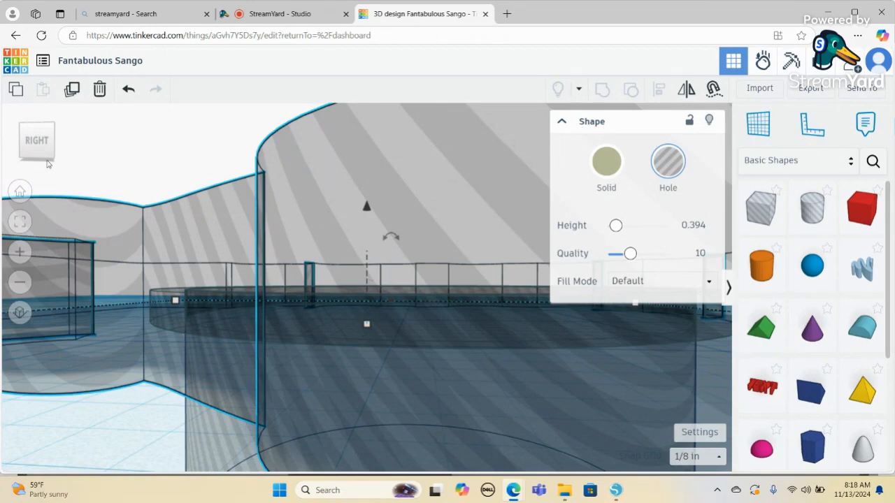
{"action": "mouse_move", "coordinate": [369, 325]}
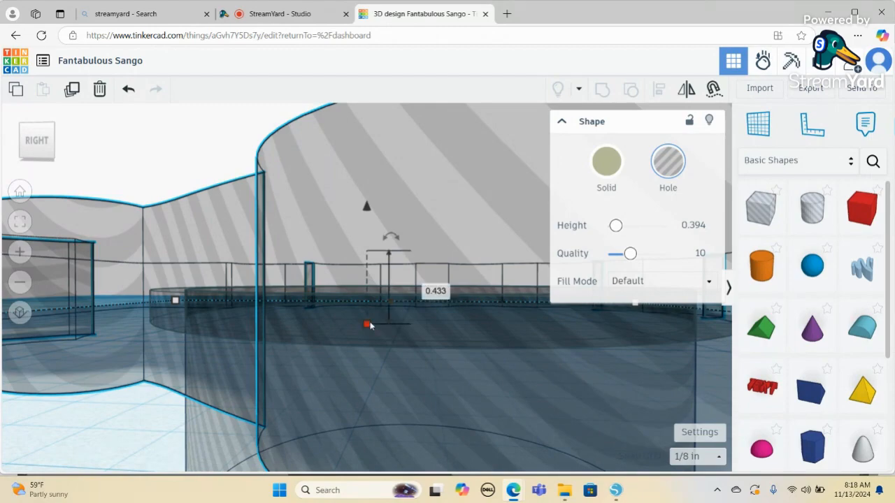
{"action": "left_click", "coordinate": [432, 288]}
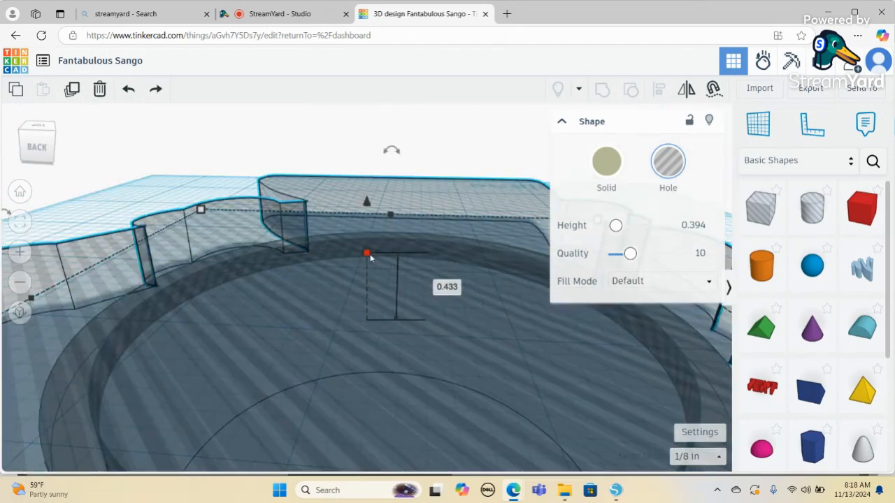
{"action": "left_click", "coordinate": [440, 290]}
{"action": "type", "text": "0"}
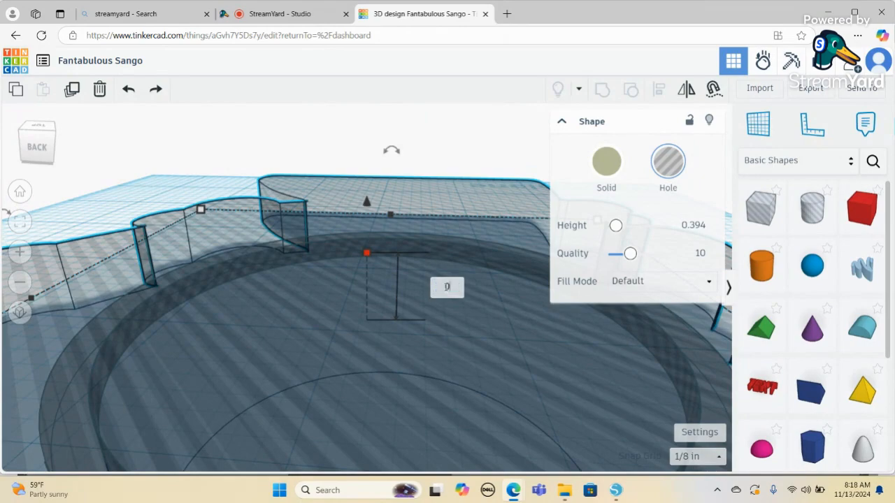
{"action": "type", "text": ".3"}
{"action": "key", "text": "Return"}
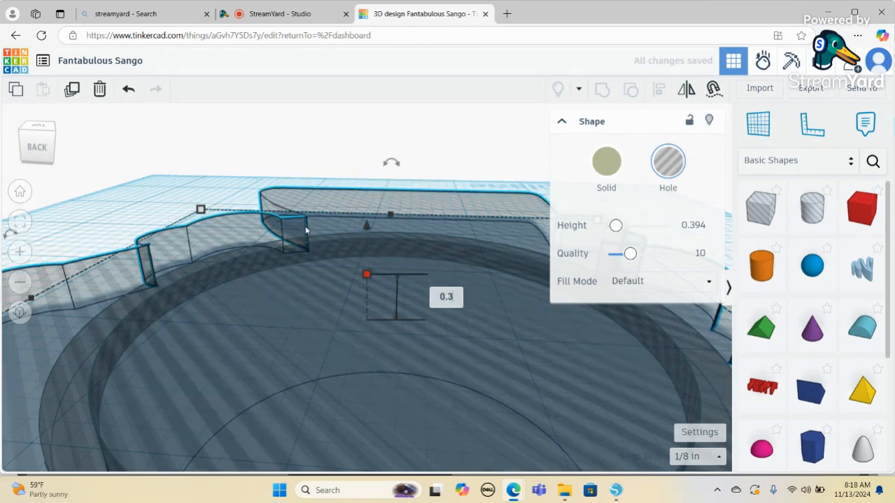
{"action": "left_click", "coordinate": [49, 158]}
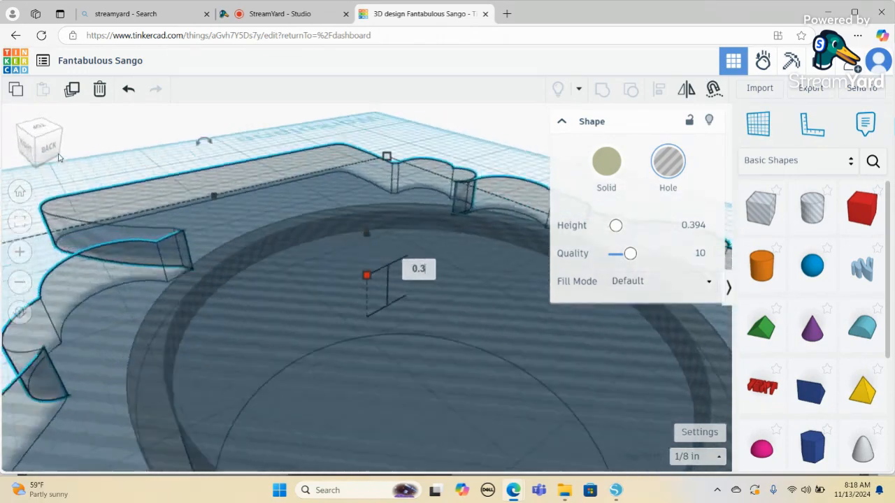
{"action": "left_click_drag", "start_coordinate": [59, 155], "coordinate": [74, 150]}
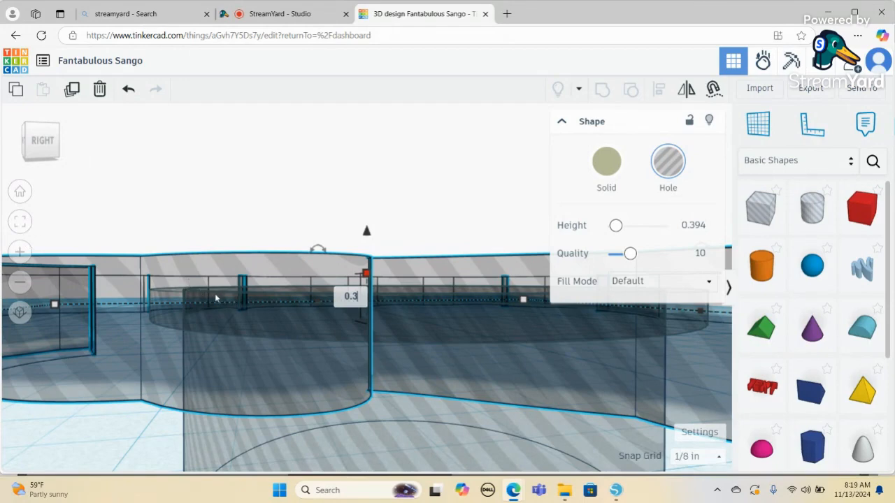
{"action": "key", "text": "Return"}
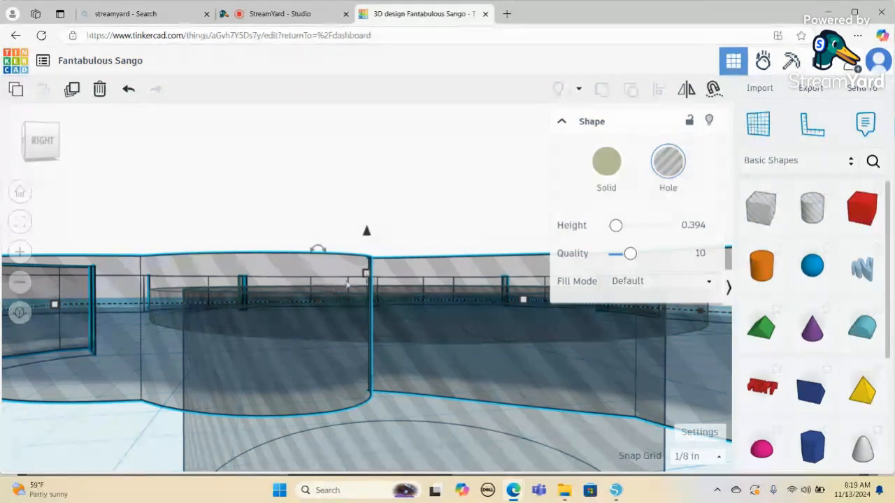
Step: Turn the silhouette base back into a solid and group it with the inner circle and ring holes
{"action": "left_click", "coordinate": [49, 143]}
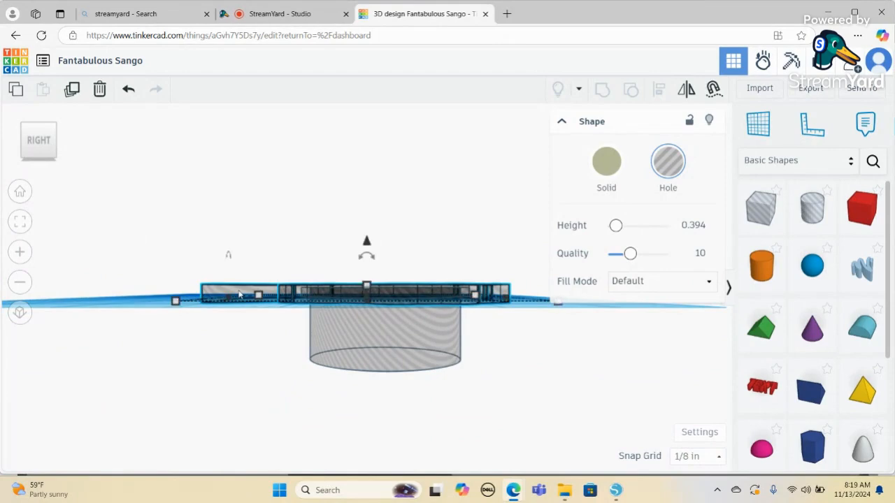
{"action": "left_click", "coordinate": [618, 161]}
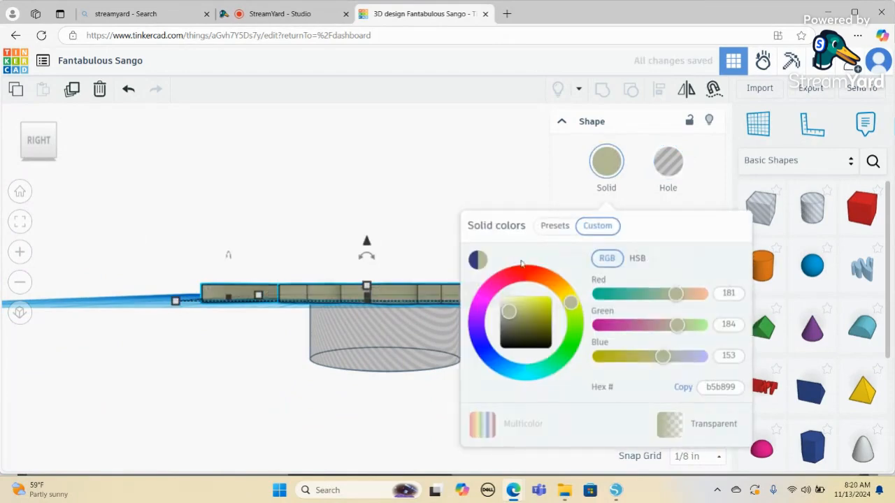
{"action": "left_click", "coordinate": [426, 346], "text": "shift"}
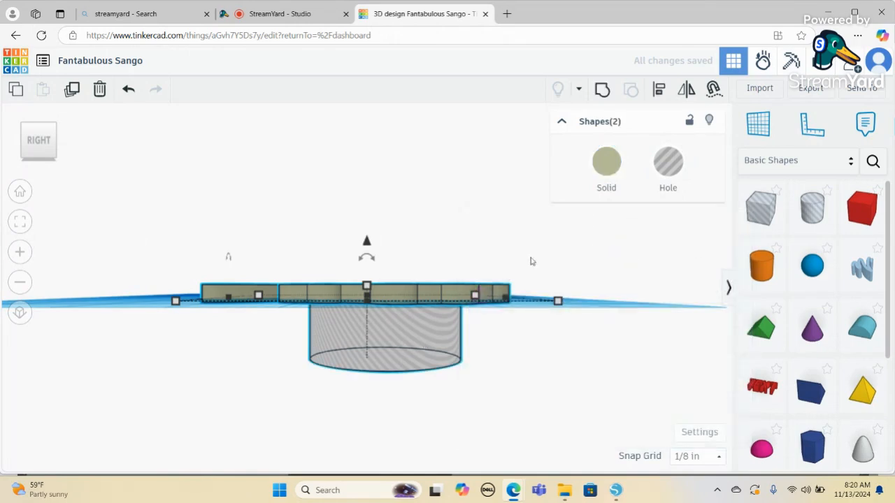
{"action": "left_click", "coordinate": [602, 89]}
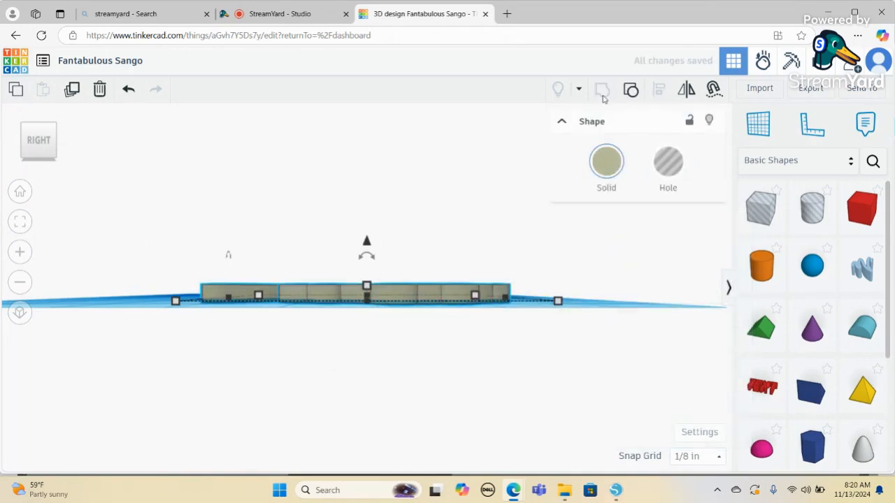
{"action": "left_click", "coordinate": [448, 263]}
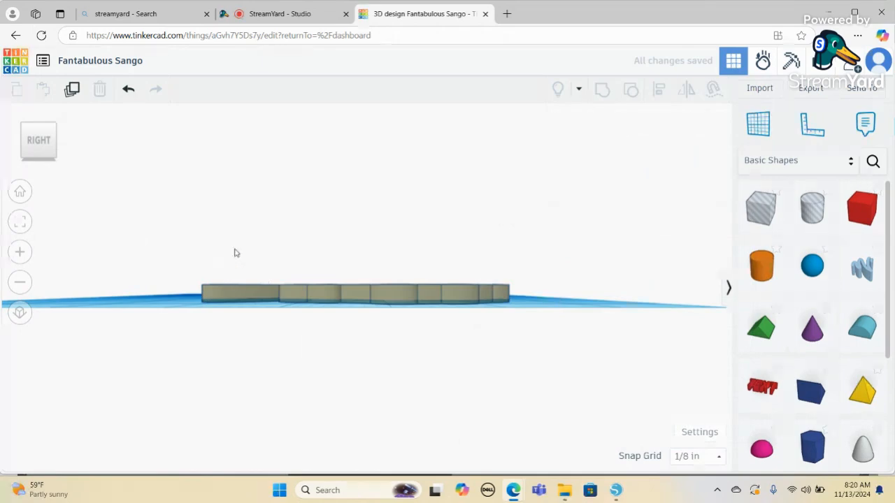
{"action": "left_click_drag", "start_coordinate": [236, 249], "coordinate": [553, 367]}
{"action": "left_click", "coordinate": [603, 89]}
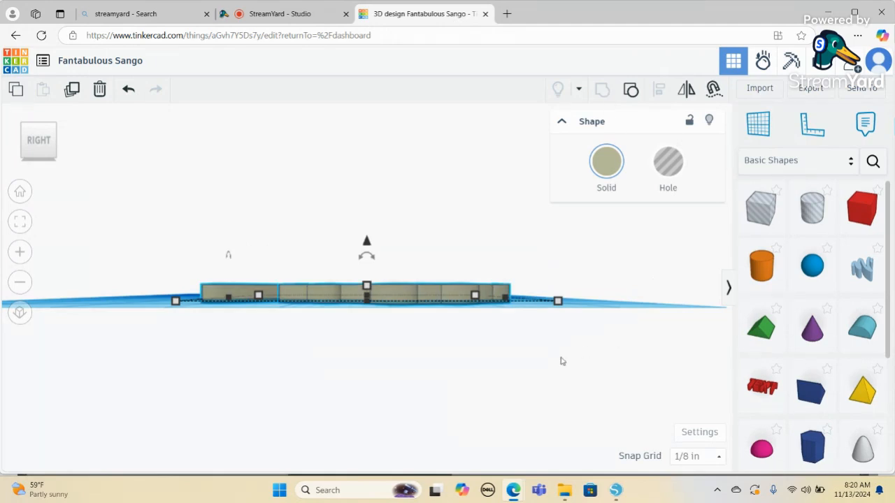
{"action": "left_click", "coordinate": [532, 359]}
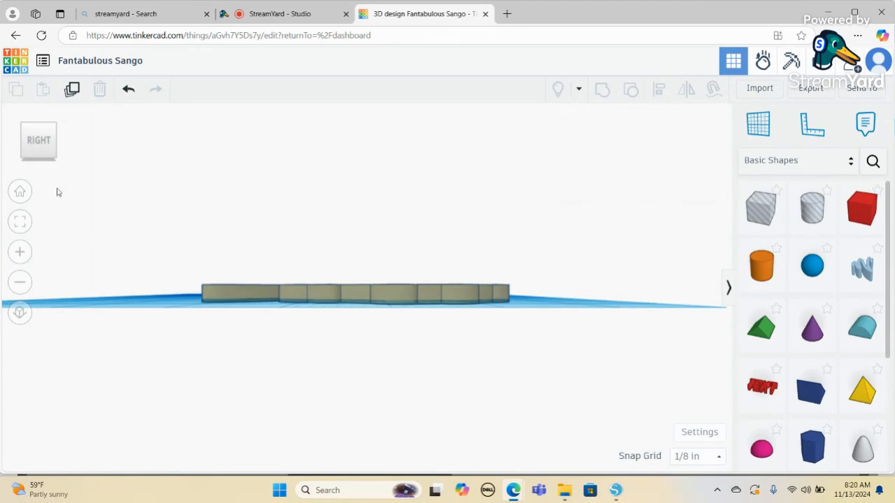
Step: Raise the grouped base by 0.039 in and inspect the stepped mirror recess from below
{"action": "left_click_drag", "start_coordinate": [224, 264], "coordinate": [369, 288]}
{"action": "left_click", "coordinate": [244, 351]}
{"action": "mouse_move", "coordinate": [47, 144]}
{"action": "left_mouse_down"}
{"action": "mouse_move", "coordinate": [30, 145]}
{"action": "mouse_move", "coordinate": [47, 147]}
{"action": "left_mouse_up"}
{"action": "left_click", "coordinate": [346, 275]}
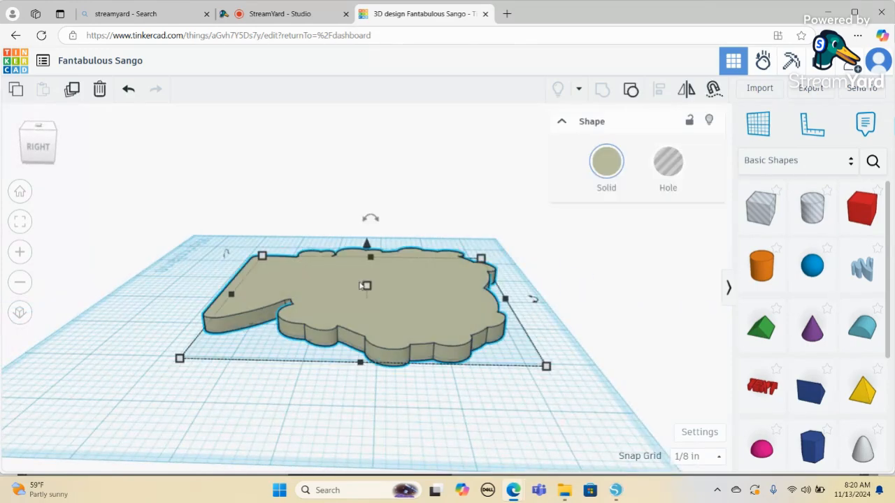
{"action": "left_click_drag", "start_coordinate": [366, 245], "coordinate": [366, 242]}
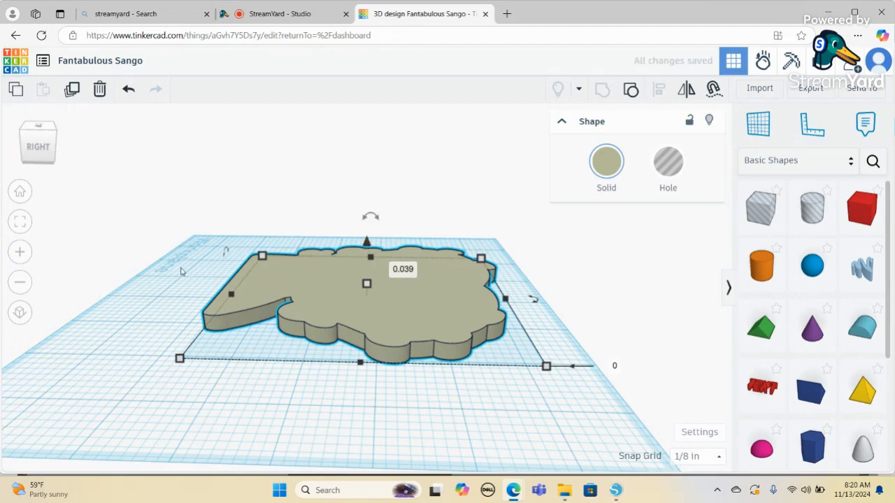
{"action": "left_click", "coordinate": [35, 160]}
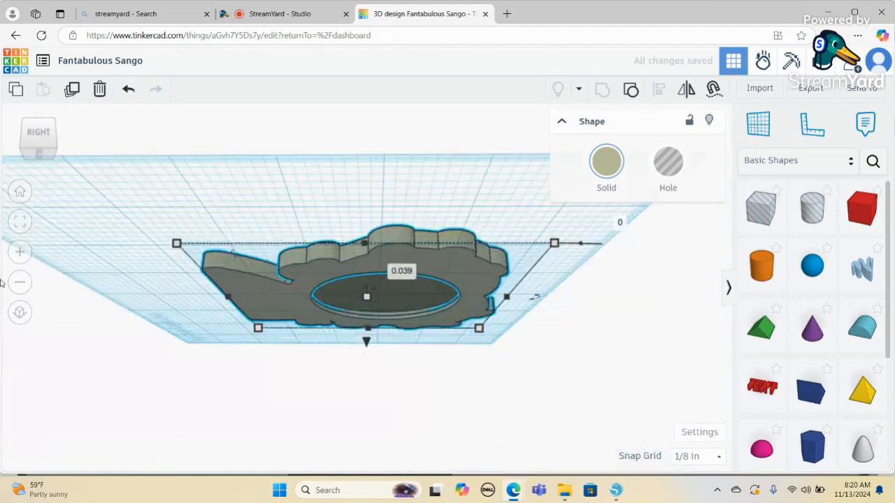
{"action": "left_click", "coordinate": [43, 159]}
Step: Lower the pink cartoon detail by 9 1/8 in onto the base and examine the stacked parts from the side and front
{"action": "left_click", "coordinate": [21, 283]}
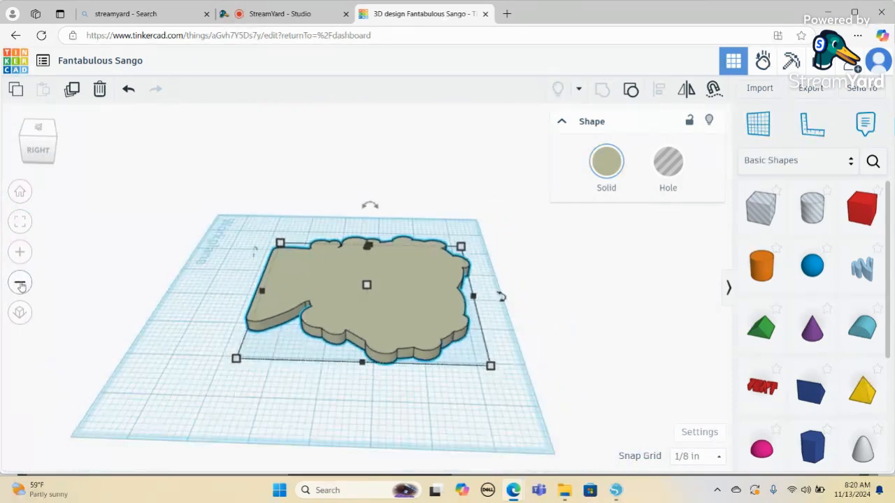
{"action": "left_click", "coordinate": [20, 284]}
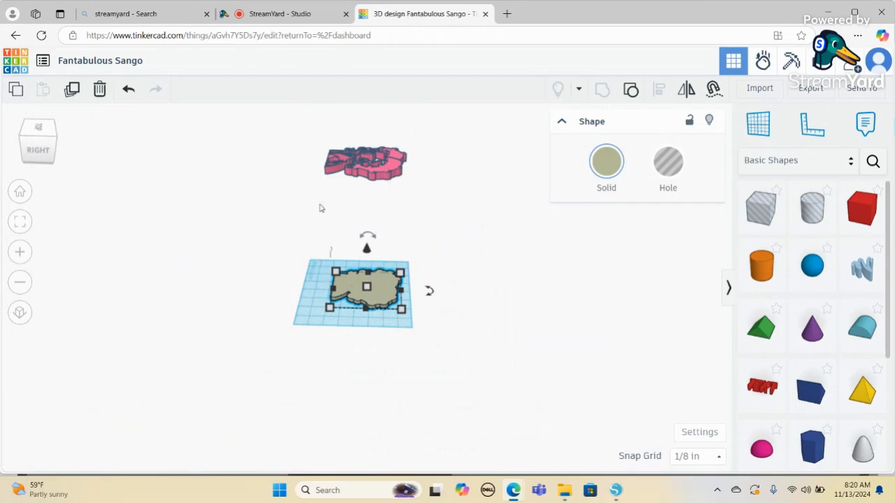
{"action": "left_click", "coordinate": [347, 169]}
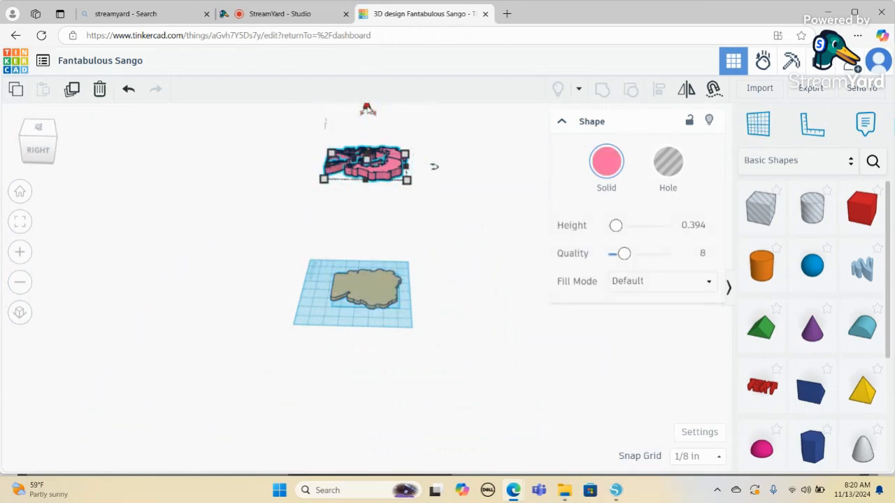
{"action": "left_click_drag", "start_coordinate": [368, 108], "coordinate": [366, 246]}
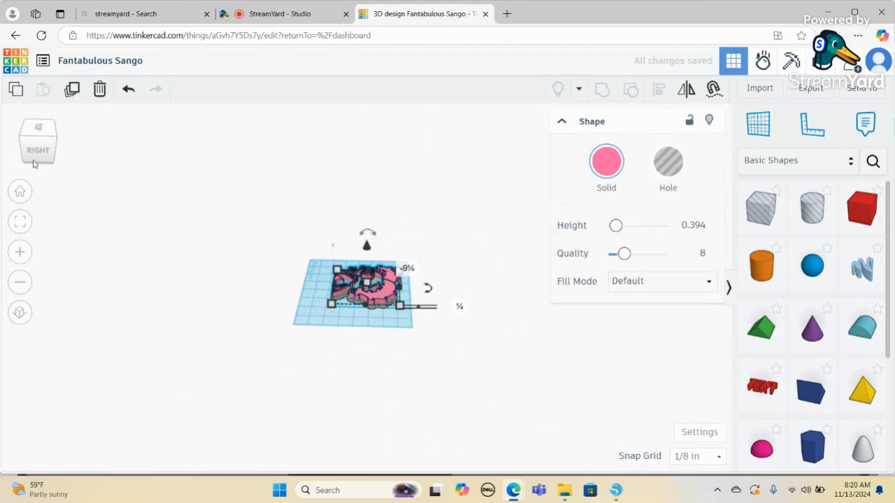
{"action": "left_click", "coordinate": [21, 252]}
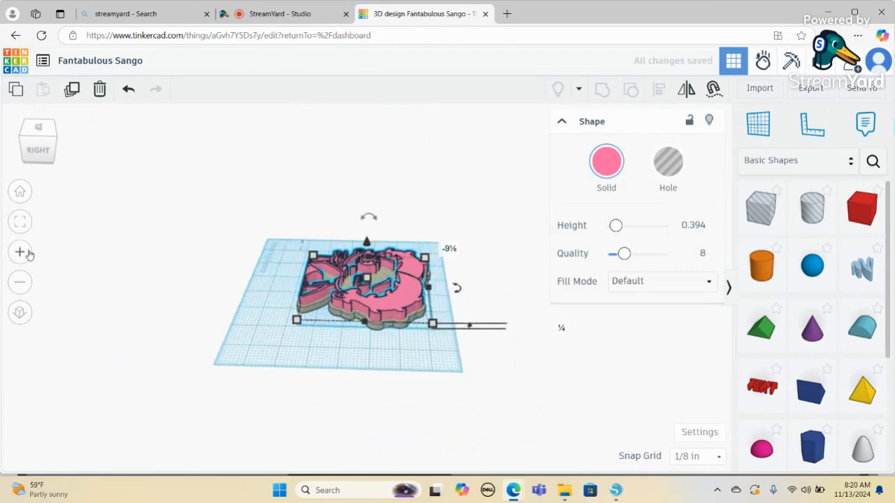
{"action": "left_click", "coordinate": [20, 252]}
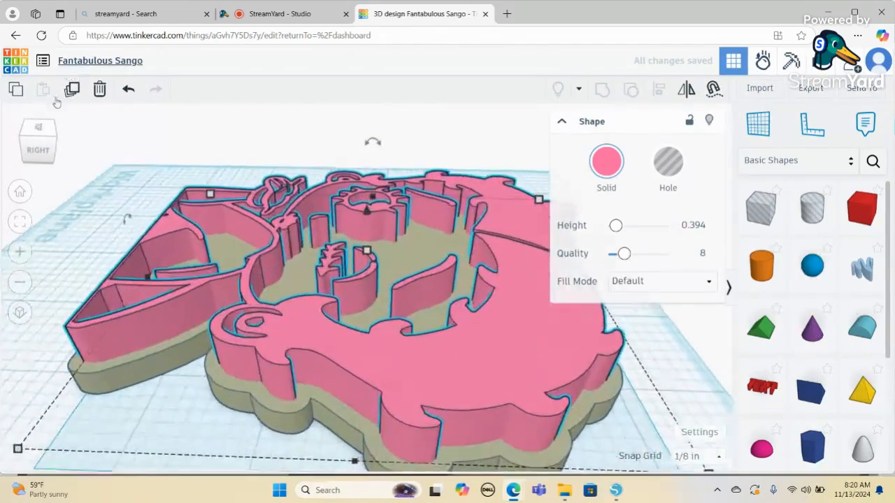
{"action": "left_click", "coordinate": [45, 143]}
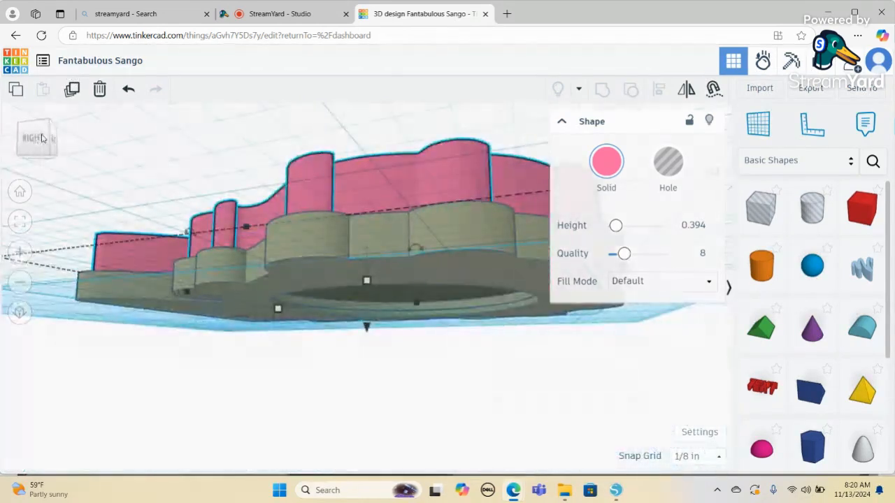
{"action": "left_click", "coordinate": [48, 140]}
{"action": "left_click_drag", "start_coordinate": [67, 135], "coordinate": [70, 141]}
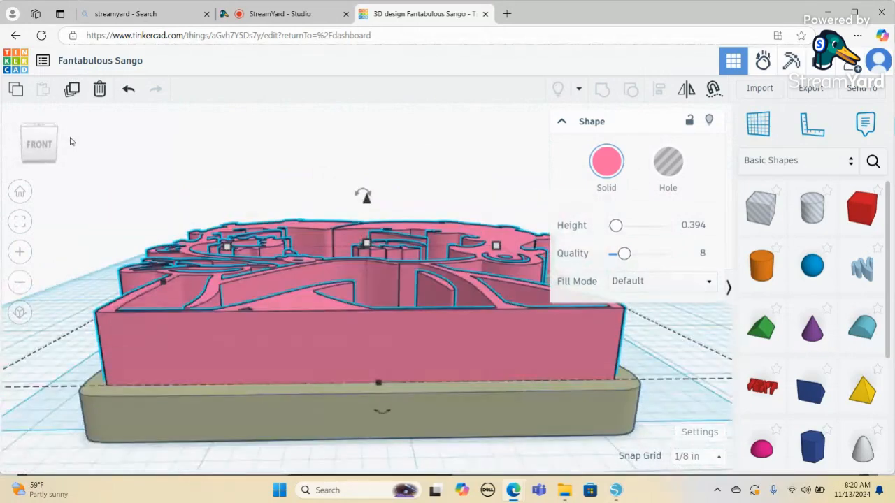
Step: Turn the grouped base into a hole and examine the pink detail through the mirror recess from below
{"action": "left_click", "coordinate": [294, 404]}
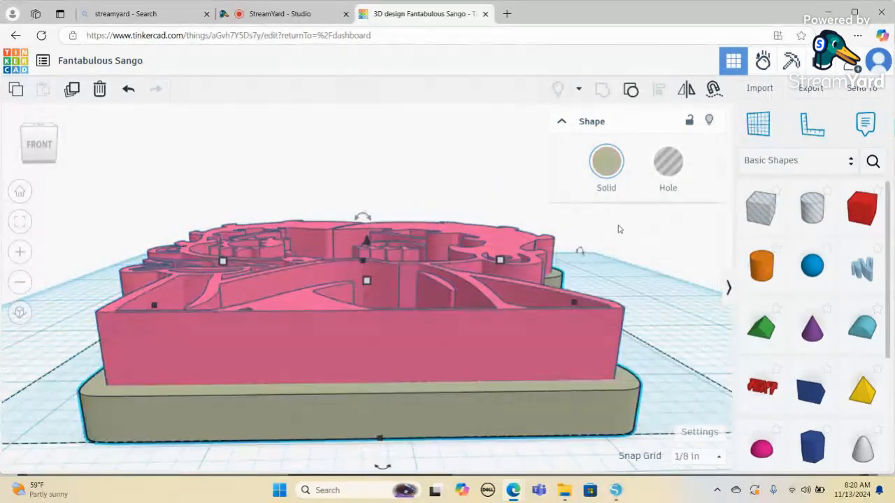
{"action": "left_click", "coordinate": [659, 173]}
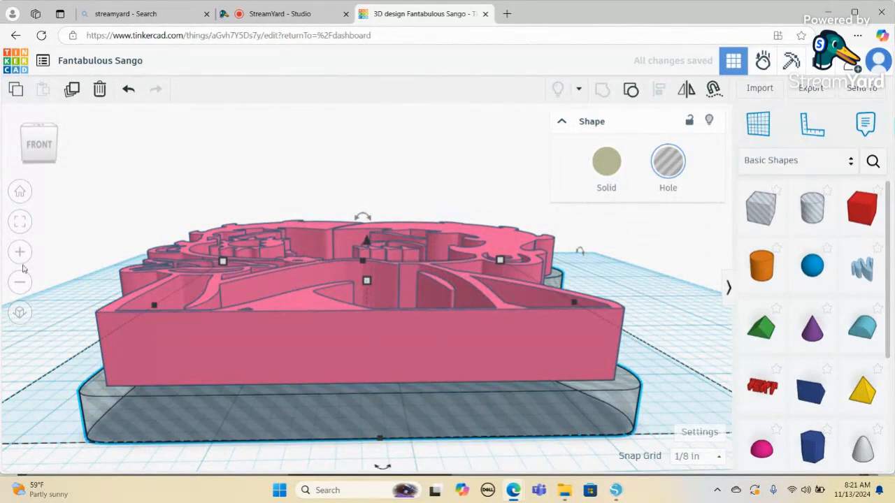
{"action": "left_click", "coordinate": [41, 141]}
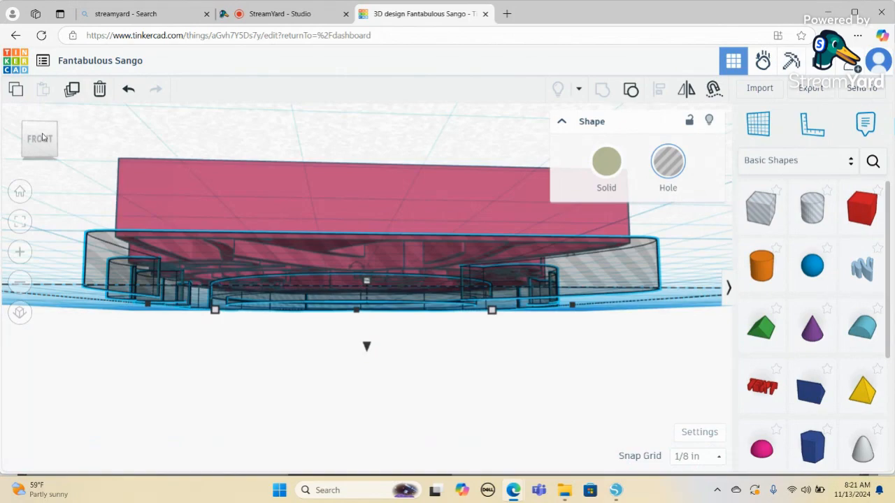
{"action": "left_click_drag", "start_coordinate": [43, 134], "coordinate": [45, 128]}
{"action": "left_click", "coordinate": [45, 126]}
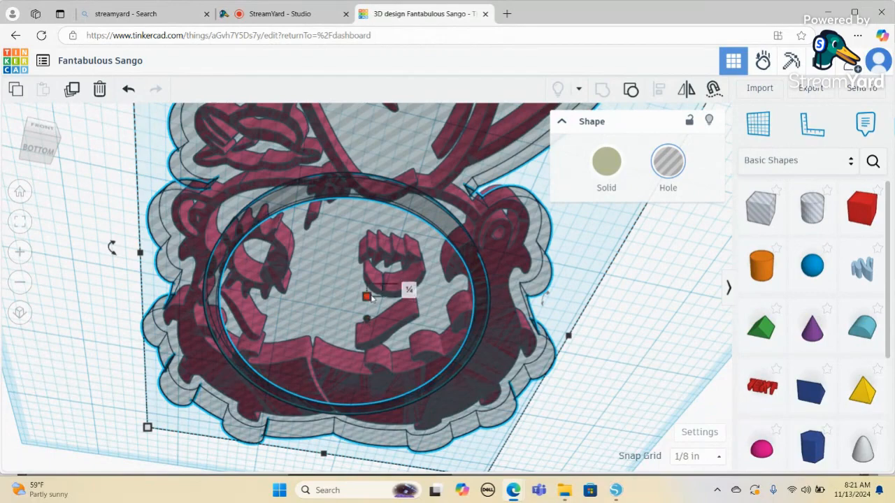
Step: Undo the last change, view the model from below, and set the pink detail's height to 0.4 in
{"action": "key", "text": "ctrl+z"}
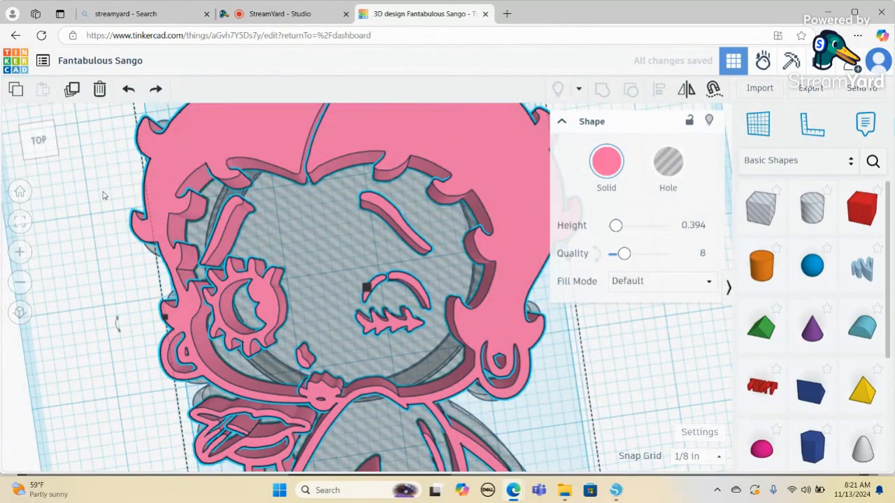
{"action": "left_click", "coordinate": [98, 178]}
{"action": "left_click", "coordinate": [215, 164]}
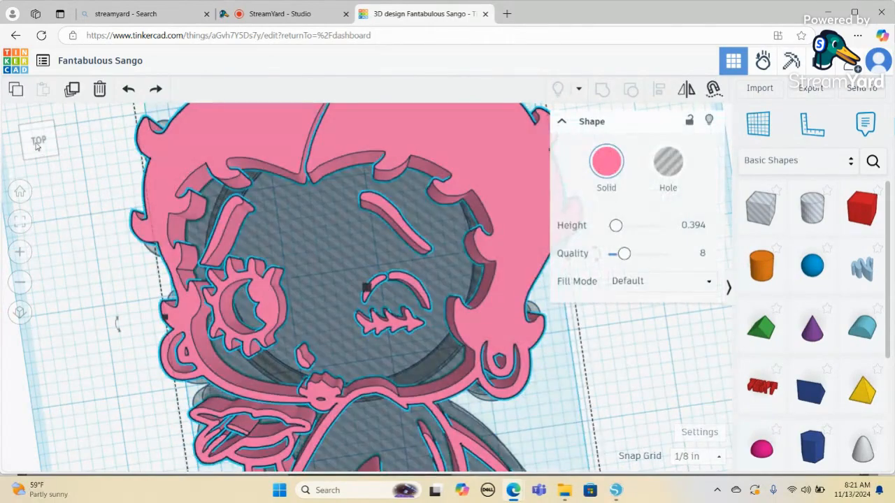
{"action": "left_click_drag", "start_coordinate": [36, 143], "coordinate": [46, 117]}
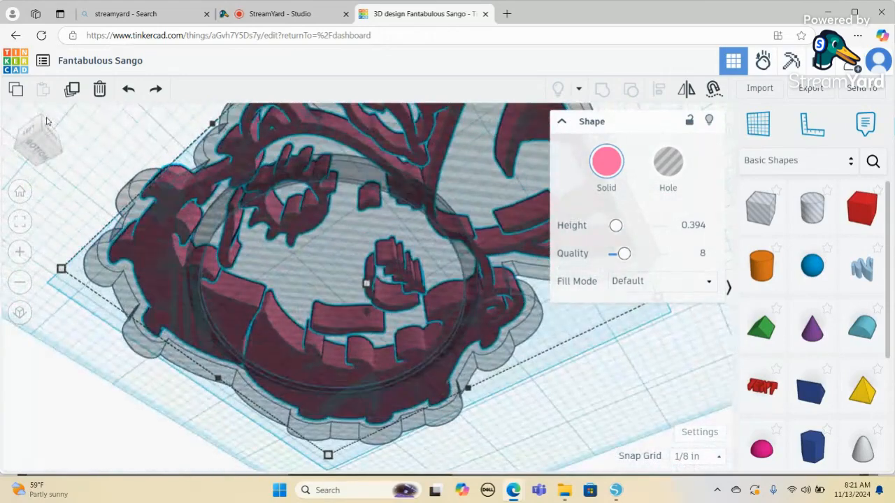
{"action": "mouse_move", "coordinate": [367, 285]}
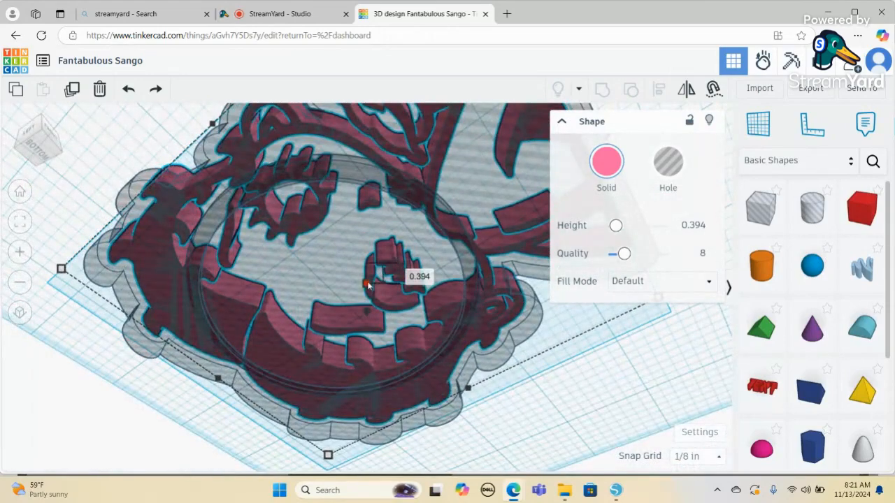
{"action": "left_click", "coordinate": [411, 273]}
{"action": "type", "text": "0"}
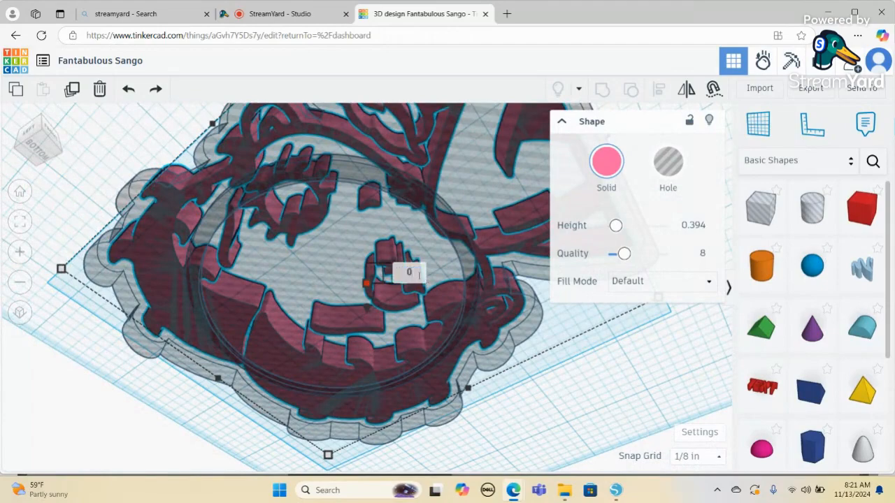
{"action": "type", "text": ".4"}
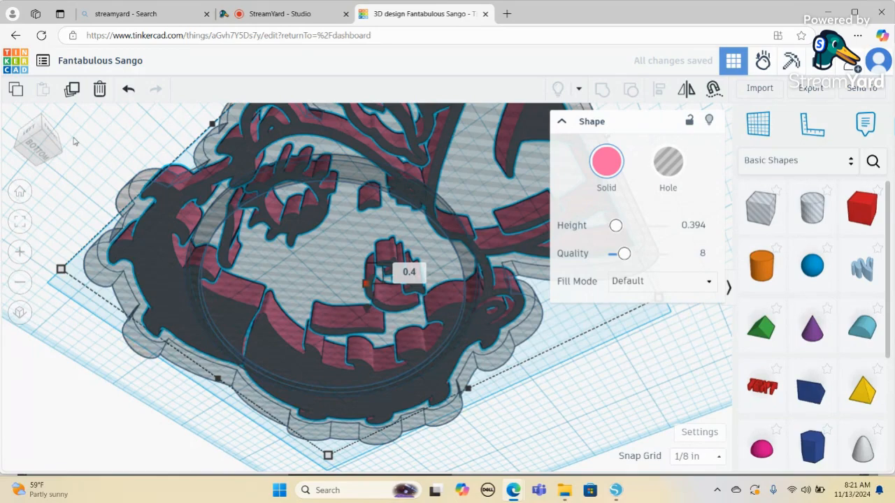
Step: Try heights of 0.45, 0.41 and 0.405 in for the pink detail while viewing its seam with the base from the front
{"action": "left_click", "coordinate": [51, 146]}
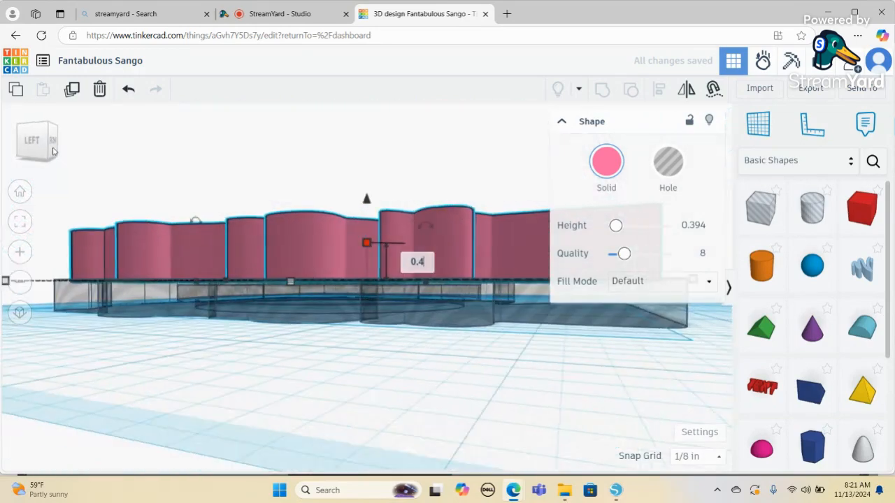
{"action": "left_click_drag", "start_coordinate": [52, 151], "coordinate": [29, 151]}
{"action": "left_click", "coordinate": [30, 151]}
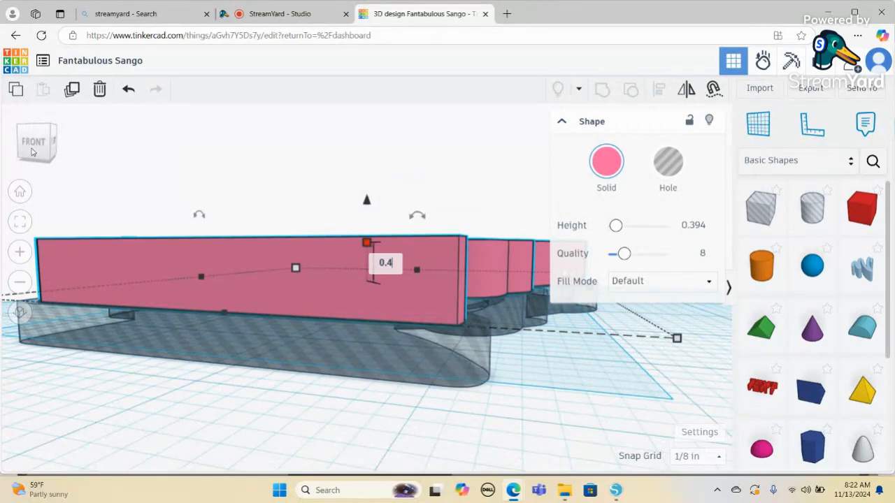
{"action": "type", "text": "5"}
{"action": "key", "text": "Return"}
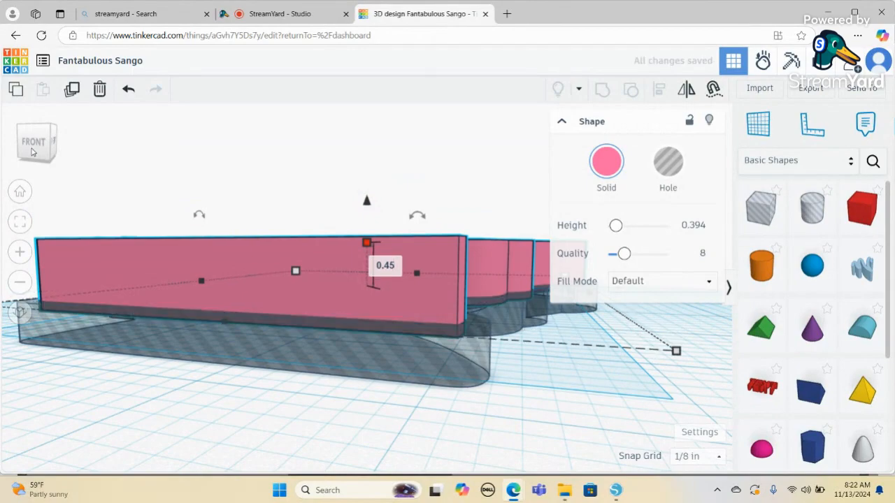
{"action": "key", "text": "BackSpace"}
{"action": "type", "text": "1"}
{"action": "key", "text": "Return"}
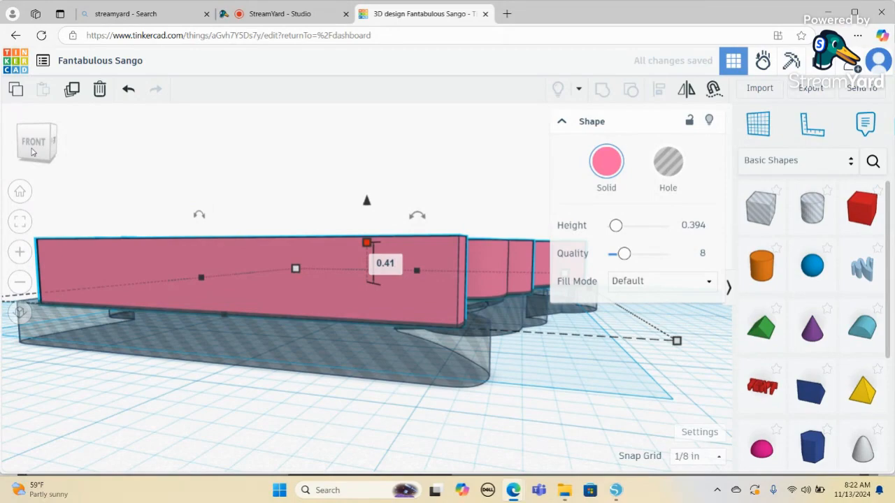
{"action": "key", "text": "Return"}
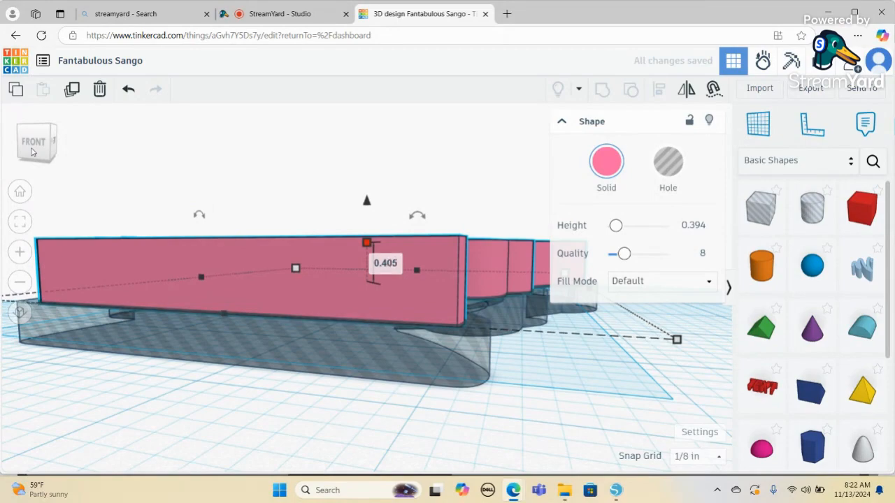
Step: Examine the seam between the pink detail's underside and the mirror recess up close from the right and front
{"action": "left_click_drag", "start_coordinate": [46, 149], "coordinate": [24, 145]}
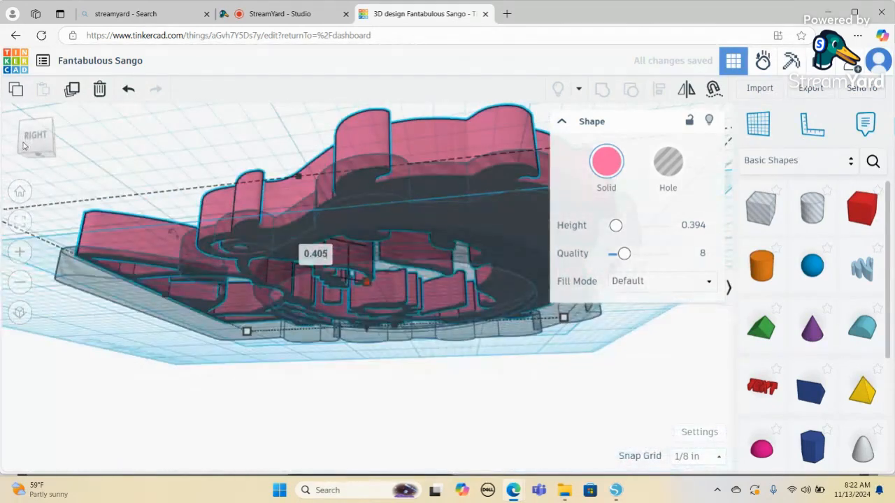
{"action": "left_click", "coordinate": [26, 146]}
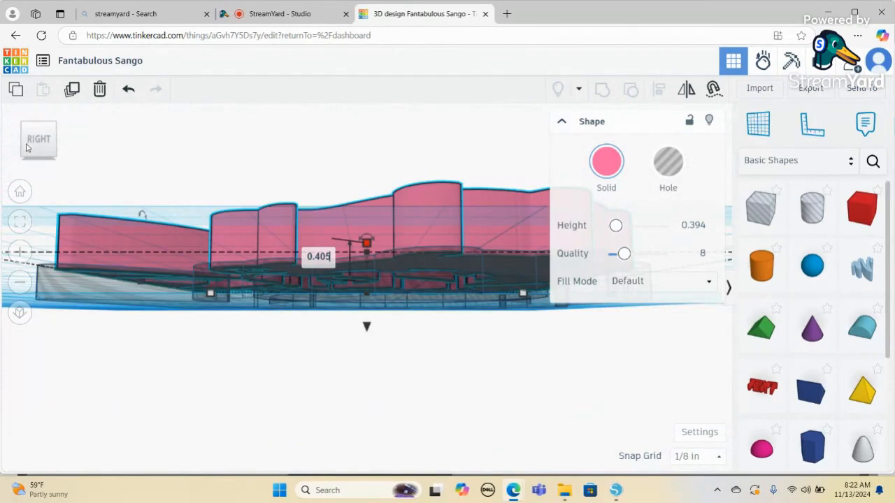
{"action": "left_click", "coordinate": [20, 252]}
{"action": "left_click", "coordinate": [24, 262]}
{"action": "left_click", "coordinate": [24, 262]}
{"action": "left_click", "coordinate": [23, 262]}
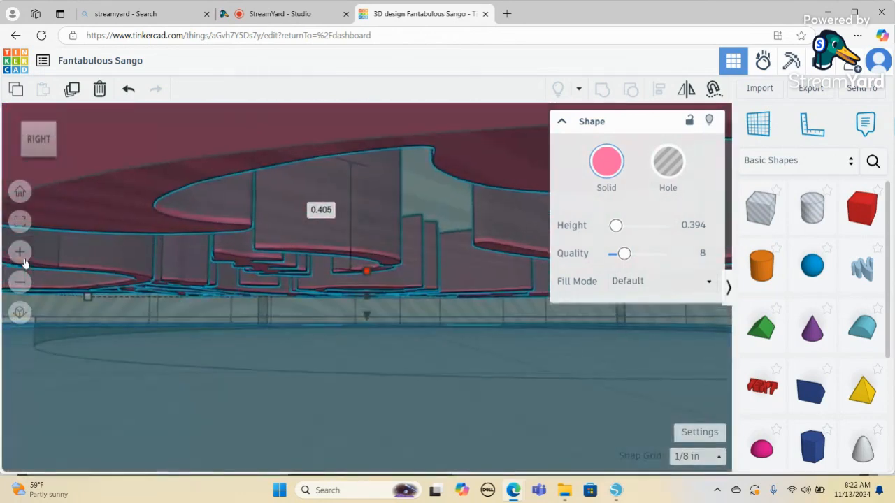
{"action": "left_click", "coordinate": [24, 261]}
{"action": "left_click", "coordinate": [24, 261]}
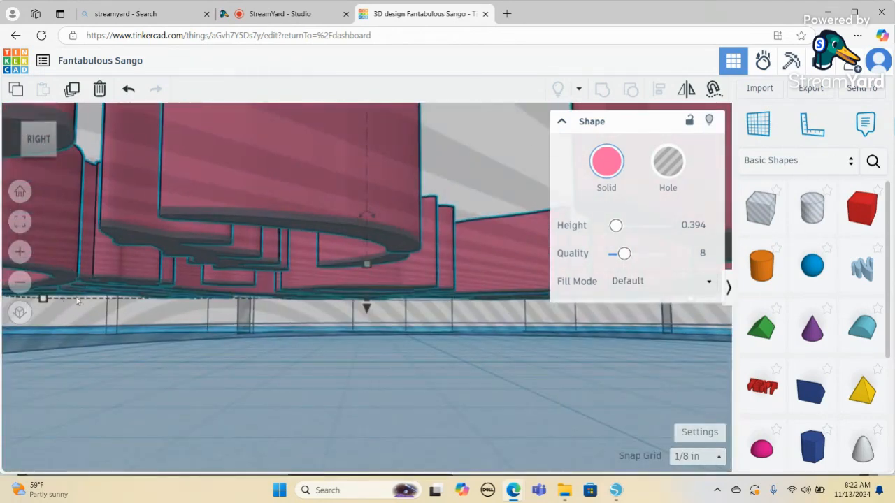
{"action": "left_click", "coordinate": [32, 151]}
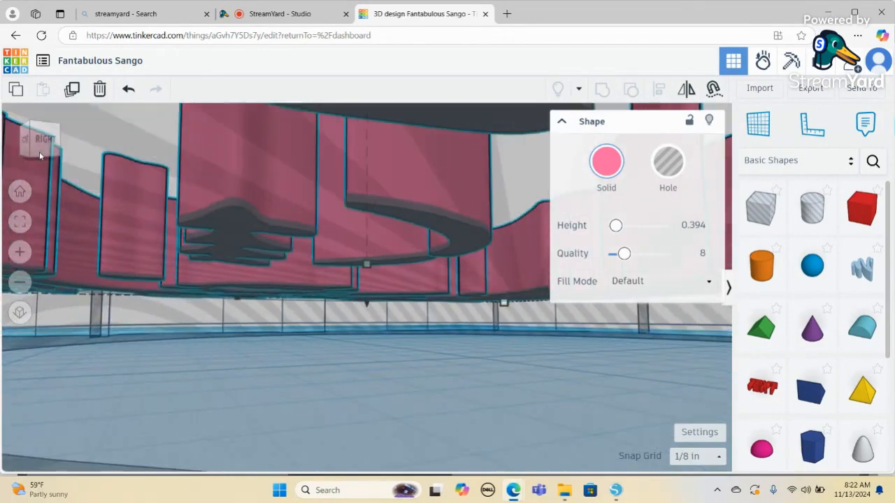
{"action": "left_click", "coordinate": [40, 153]}
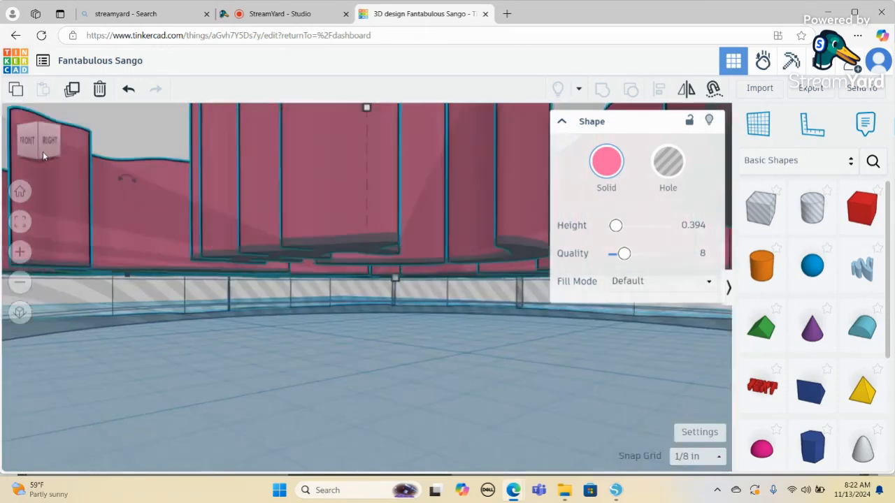
{"action": "left_click_drag", "start_coordinate": [43, 153], "coordinate": [55, 151]}
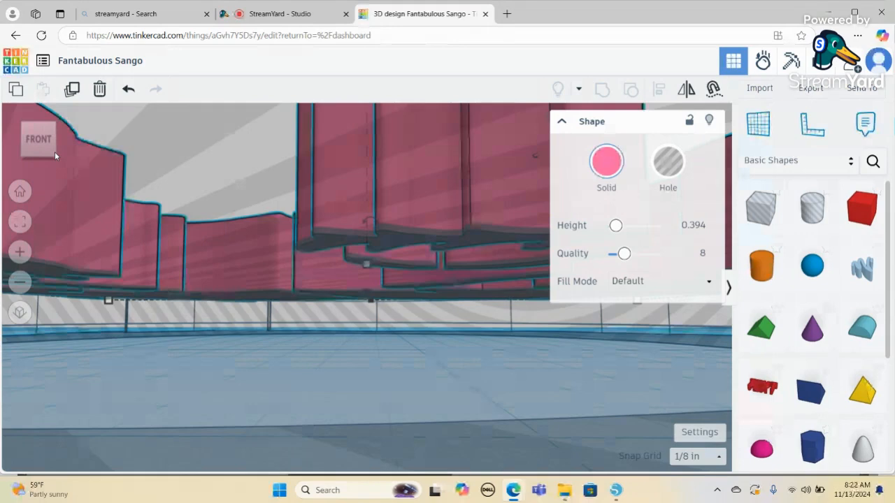
{"action": "left_click", "coordinate": [21, 283]}
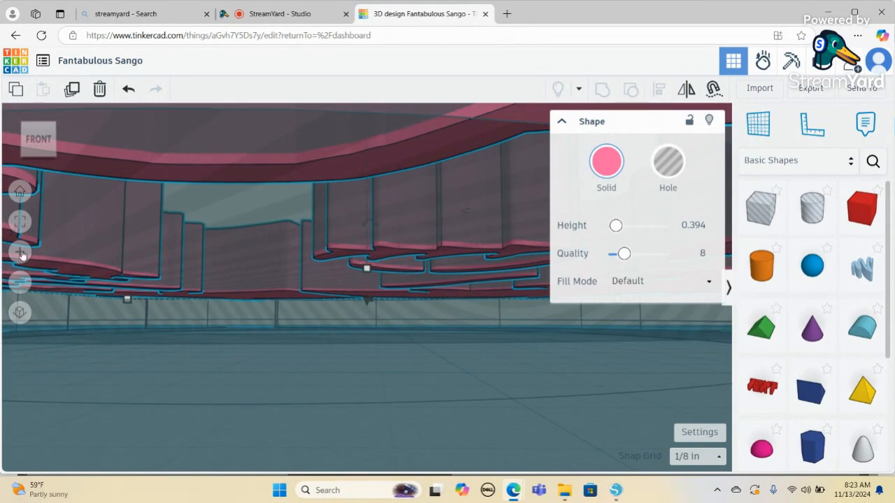
{"action": "left_click", "coordinate": [21, 283]}
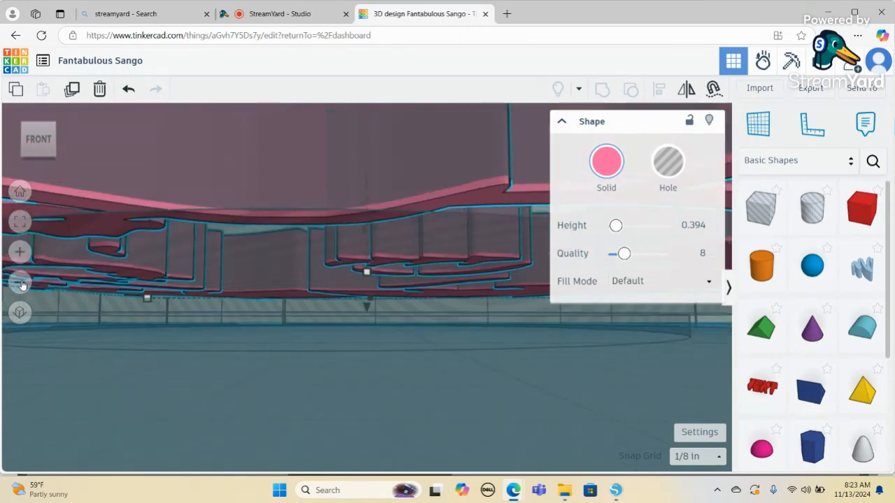
{"action": "left_click", "coordinate": [21, 283]}
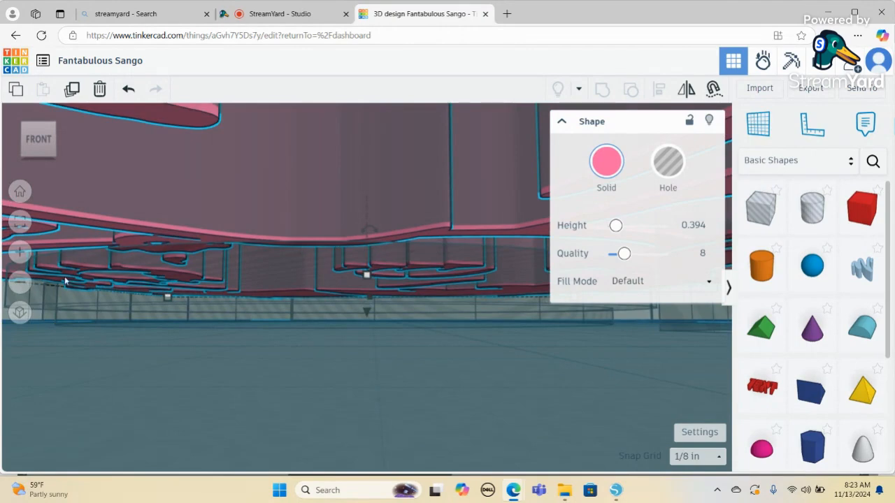
{"action": "left_click", "coordinate": [20, 286]}
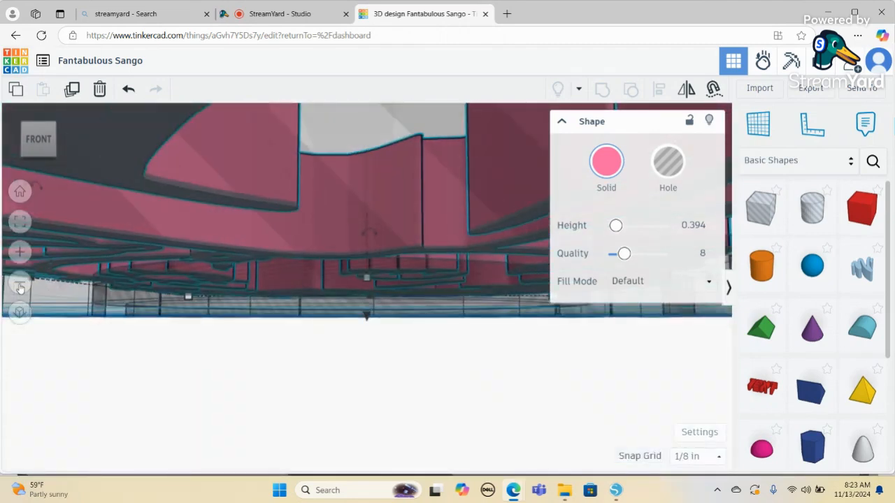
{"action": "left_click", "coordinate": [21, 285]}
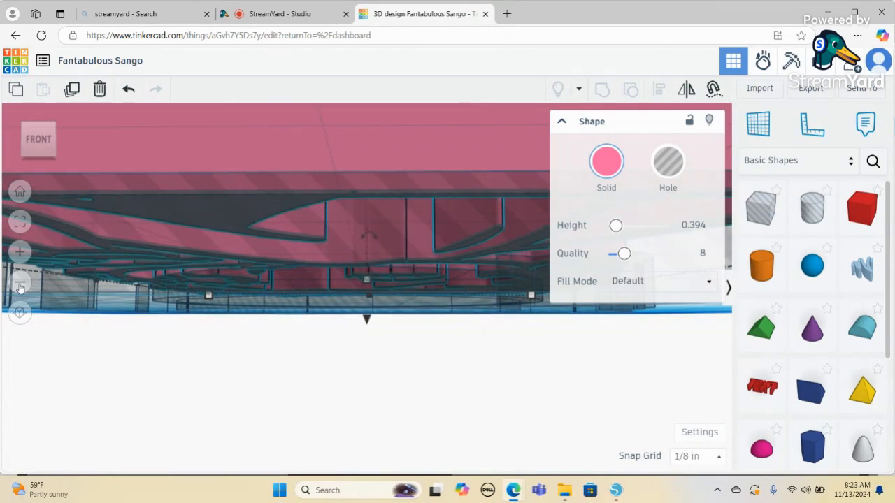
{"action": "left_click", "coordinate": [20, 285]}
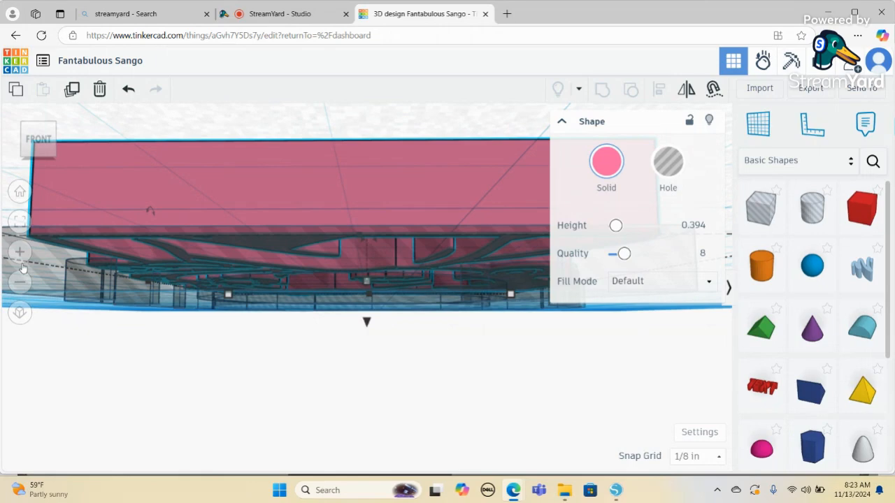
Step: Set the pink detail's height to 0.4 in and check its contact with the base from the front
{"action": "mouse_move", "coordinate": [367, 282]}
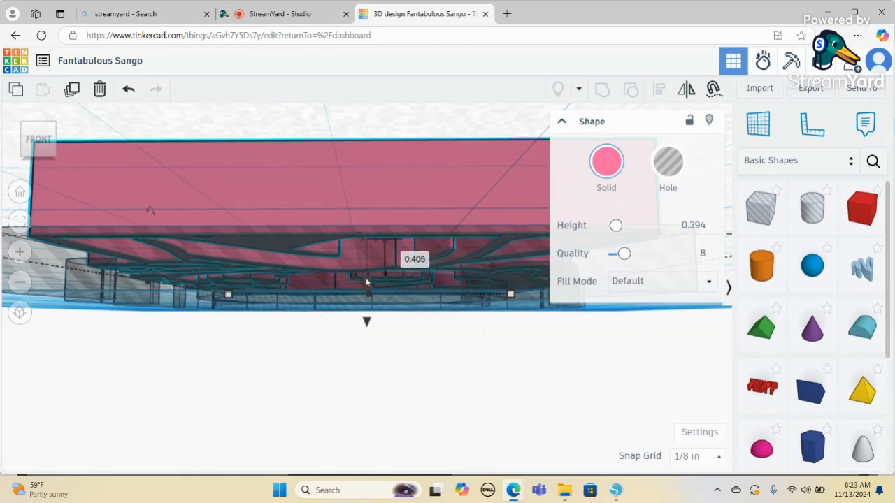
{"action": "left_click", "coordinate": [415, 261]}
{"action": "type", "text": "0"}
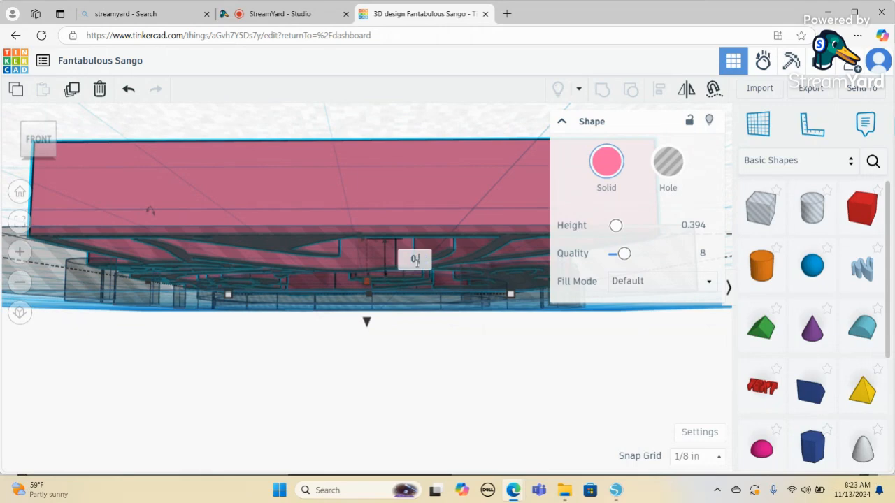
{"action": "type", "text": ".4"}
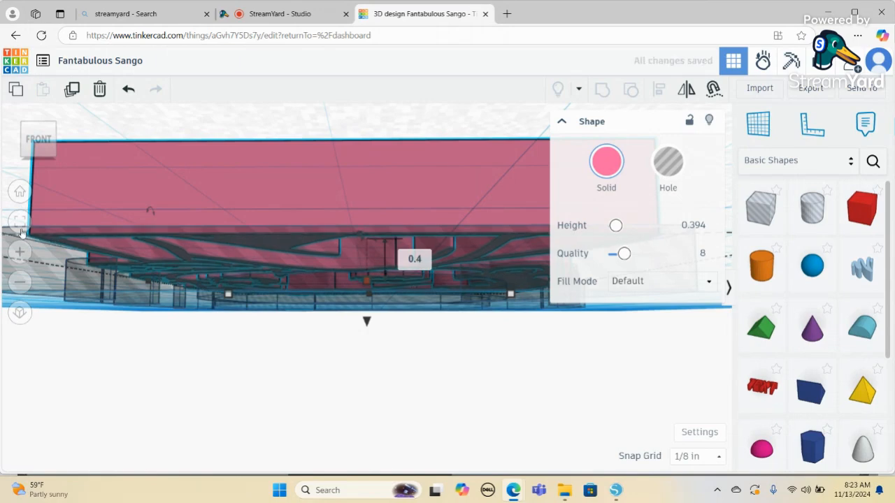
{"action": "left_click", "coordinate": [23, 251]}
{"action": "left_click", "coordinate": [24, 252]}
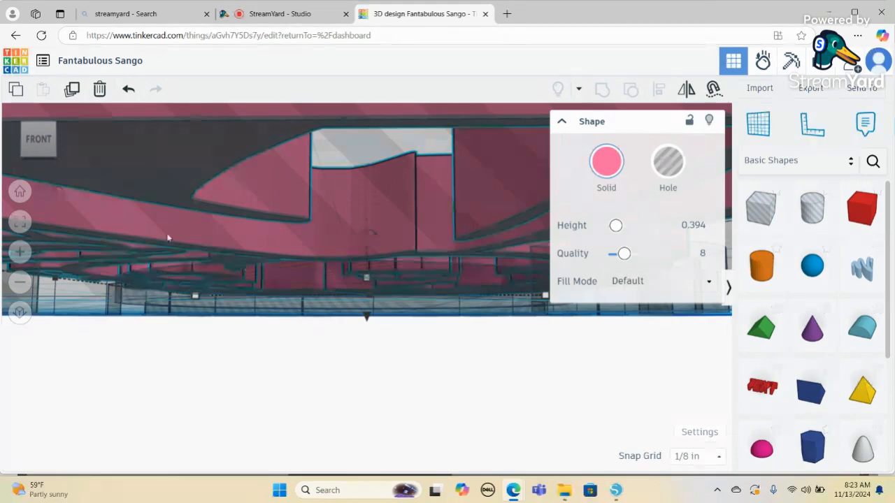
{"action": "left_click", "coordinate": [39, 141]}
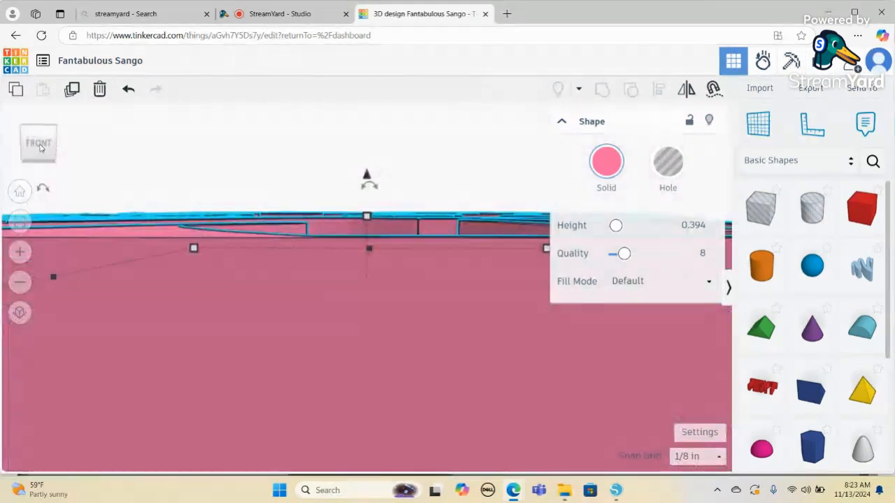
{"action": "left_click", "coordinate": [40, 146]}
{"action": "left_click", "coordinate": [40, 146]}
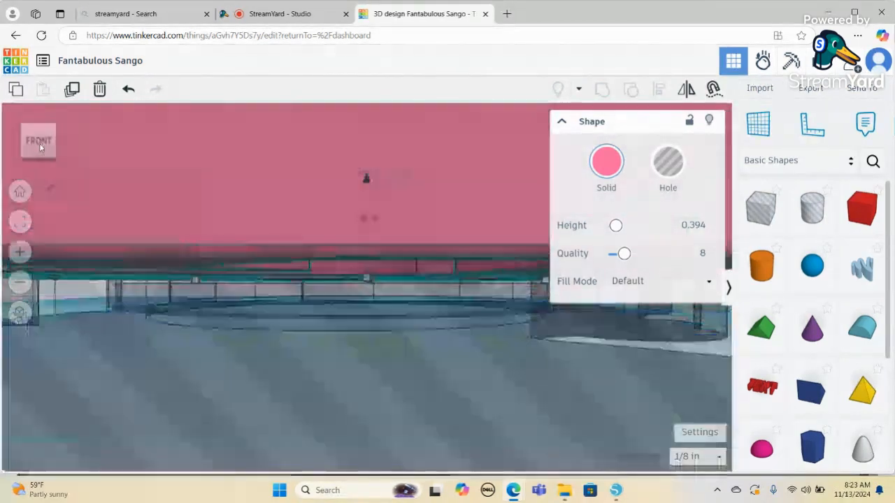
{"action": "left_click", "coordinate": [40, 146]}
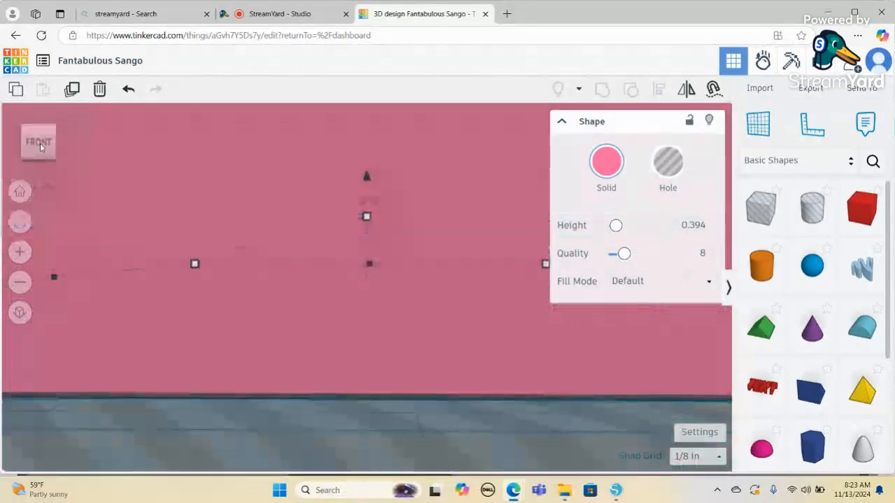
{"action": "left_click", "coordinate": [40, 144]}
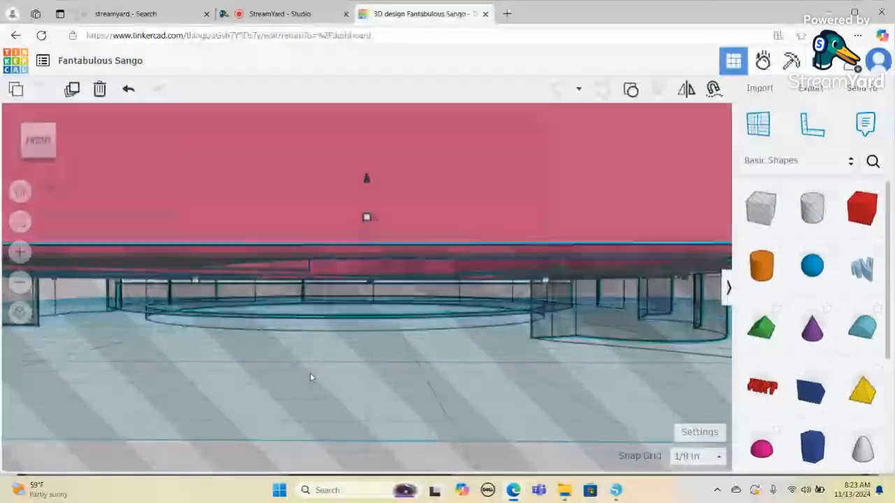
Step: Try a height of 0.022 in for the pink detail and settle on 0.04 in
{"action": "left_click", "coordinate": [210, 298]}
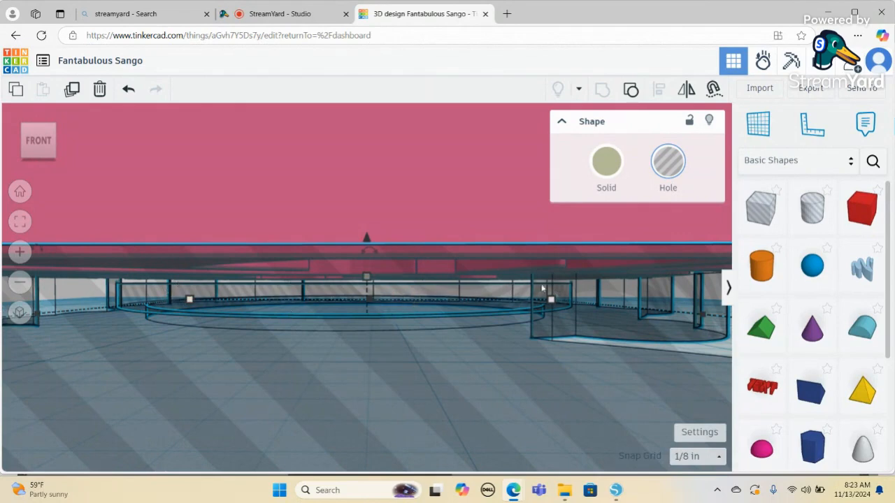
{"action": "left_click", "coordinate": [19, 283]}
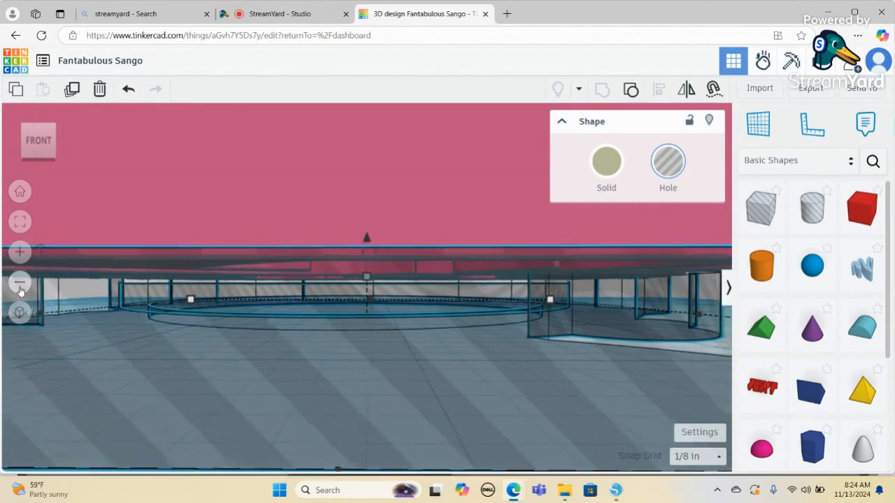
{"action": "left_click", "coordinate": [20, 288]}
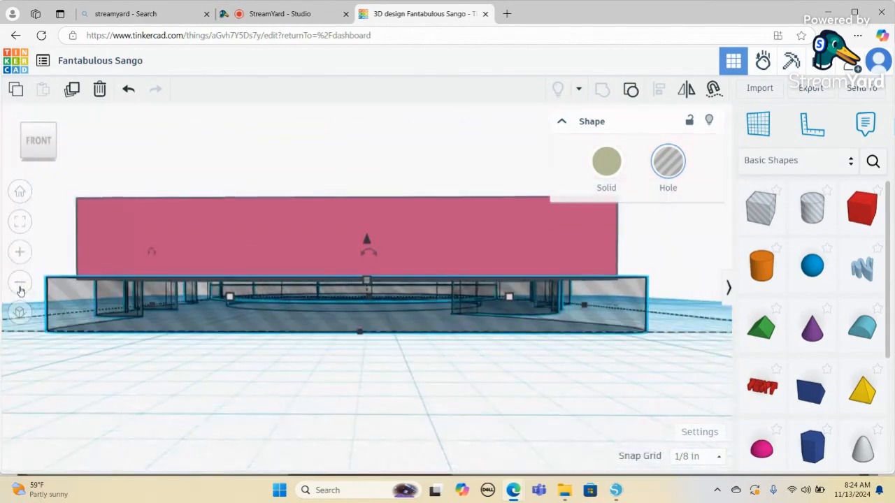
{"action": "left_click", "coordinate": [20, 287]}
{"action": "left_click", "coordinate": [20, 288]}
{"action": "left_click", "coordinate": [20, 290]}
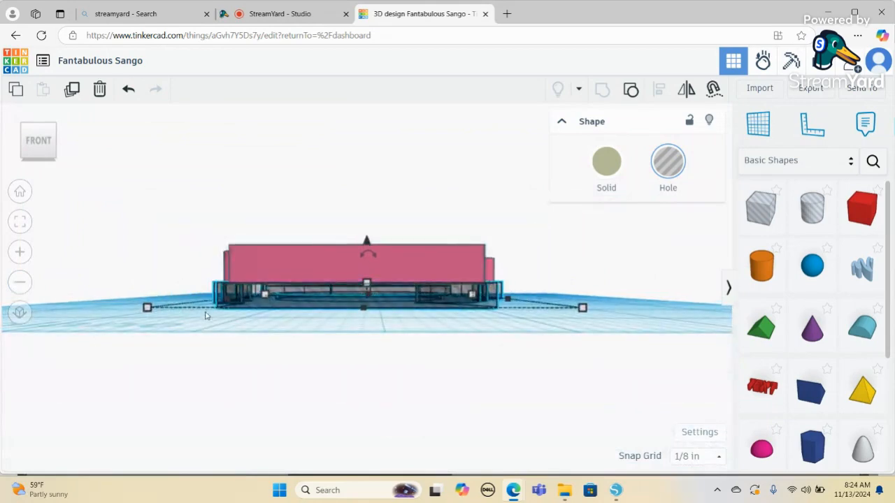
{"action": "left_click", "coordinate": [204, 318]}
{"action": "left_click", "coordinate": [413, 256]}
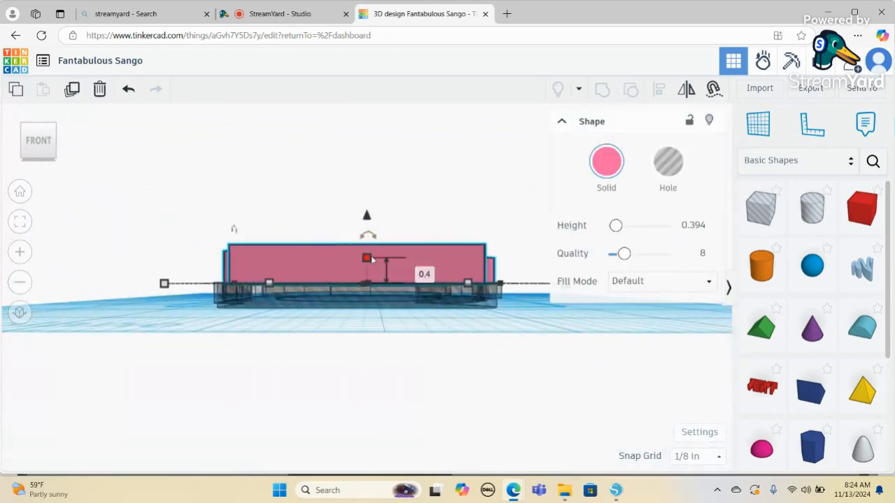
{"action": "left_click_drag", "start_coordinate": [366, 246], "coordinate": [368, 276]}
{"action": "left_click", "coordinate": [419, 278]}
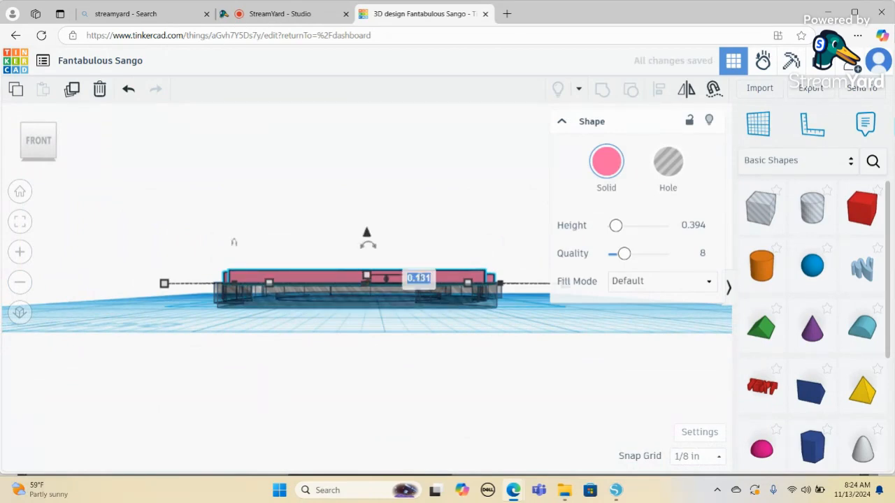
{"action": "type", "text": "0.022"}
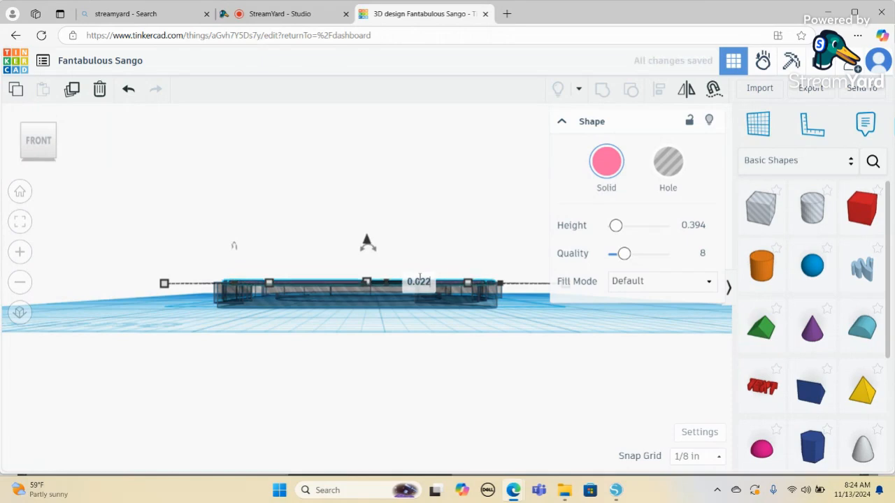
{"action": "key", "text": "BackSpace"}
{"action": "key", "text": "BackSpace"}
{"action": "type", "text": "4"}
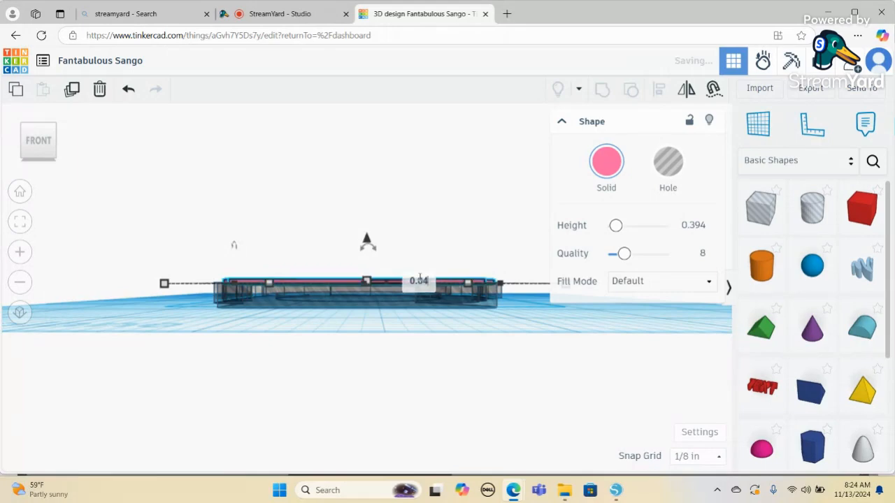
{"action": "left_click", "coordinate": [133, 228]}
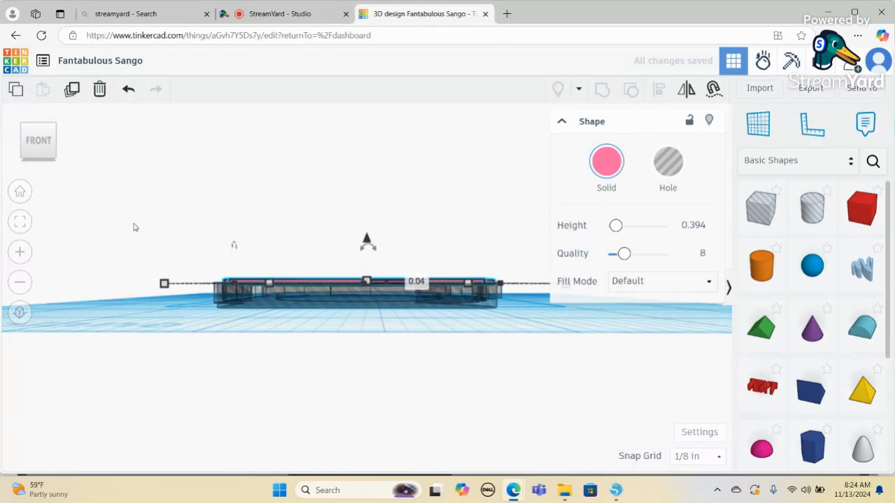
Step: Change the silhouette base from a hole to a solid and view the model from above
{"action": "left_click", "coordinate": [316, 330]}
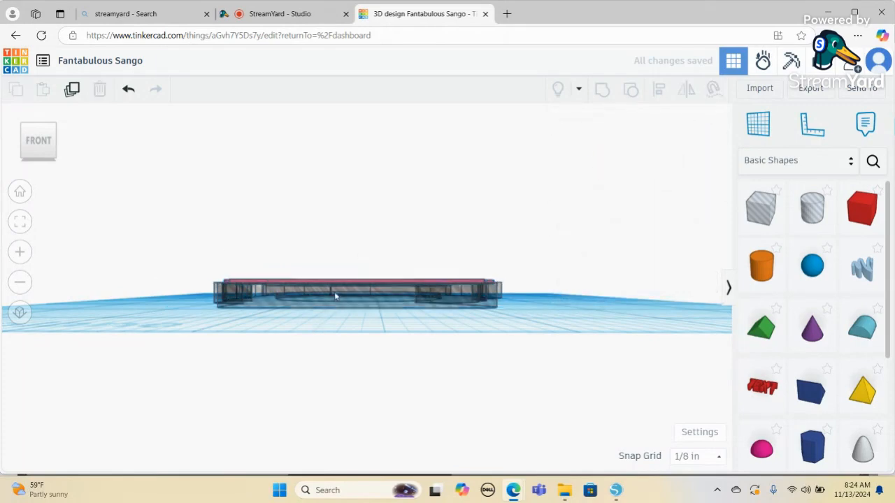
{"action": "left_click", "coordinate": [335, 296]}
{"action": "left_click", "coordinate": [612, 168]}
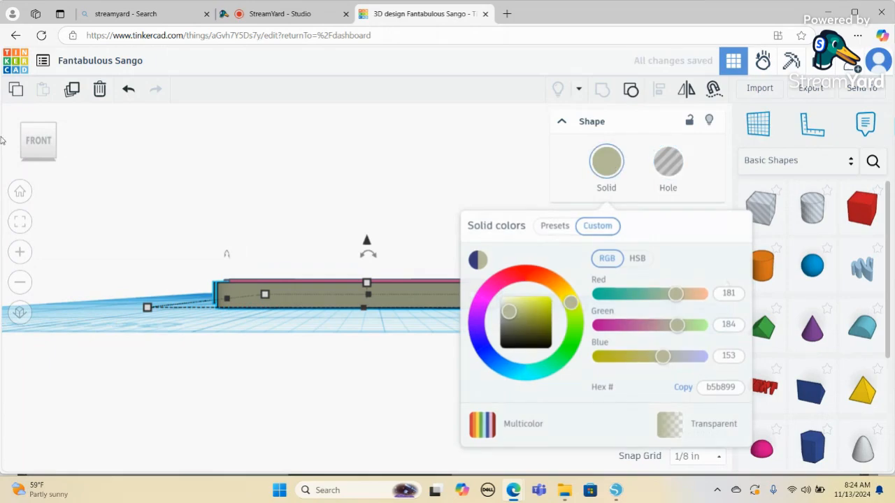
{"action": "left_click", "coordinate": [32, 144]}
{"action": "left_click_drag", "start_coordinate": [31, 141], "coordinate": [33, 153]}
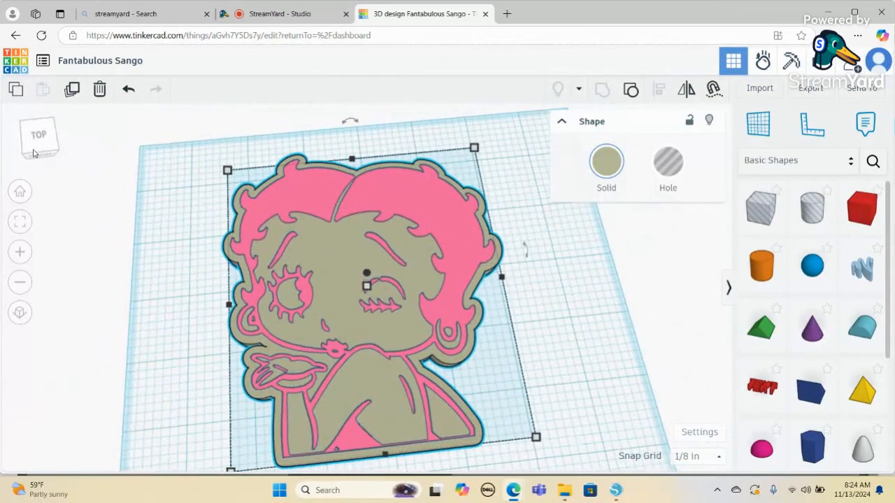
Step: Export the base and pink detail together as an STL file and open the downloaded Fantabulous Sango.stl in Creality Print
{"action": "left_click_drag", "start_coordinate": [509, 159], "coordinate": [305, 337]}
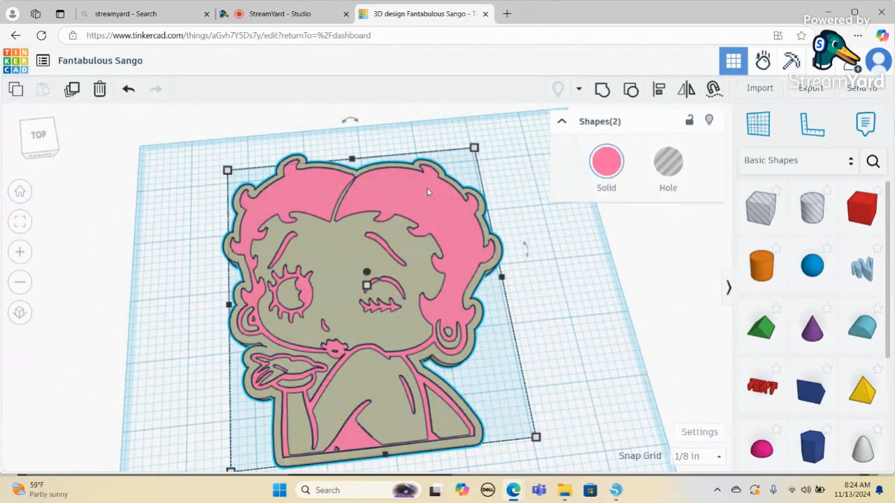
{"action": "left_click_drag", "start_coordinate": [407, 133], "coordinate": [467, 386]}
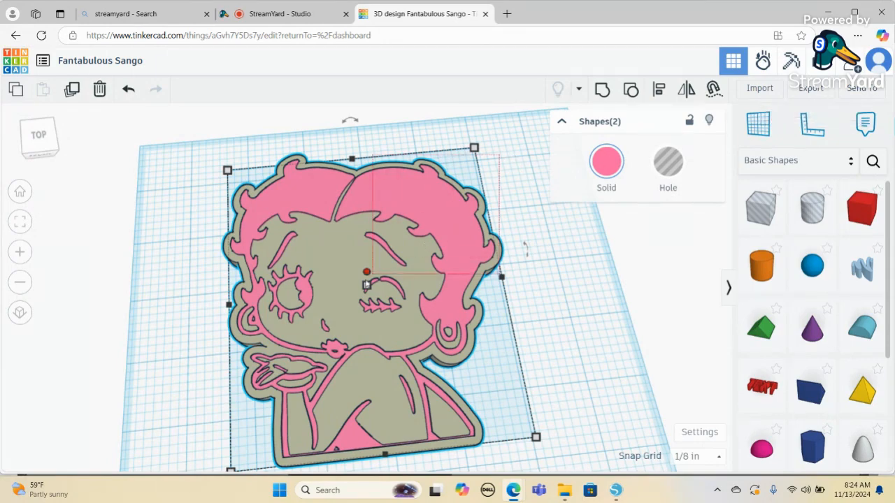
{"action": "left_click", "coordinate": [810, 91]}
{"action": "left_click", "coordinate": [521, 283]}
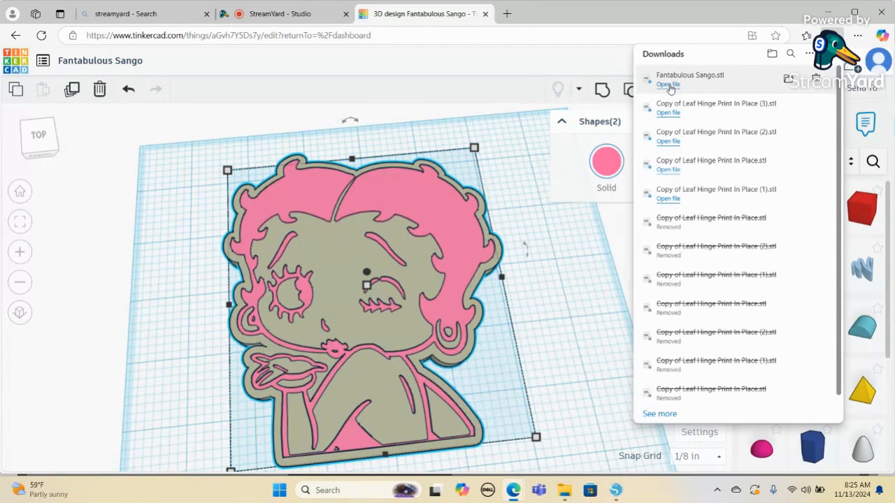
{"action": "left_click", "coordinate": [669, 85]}
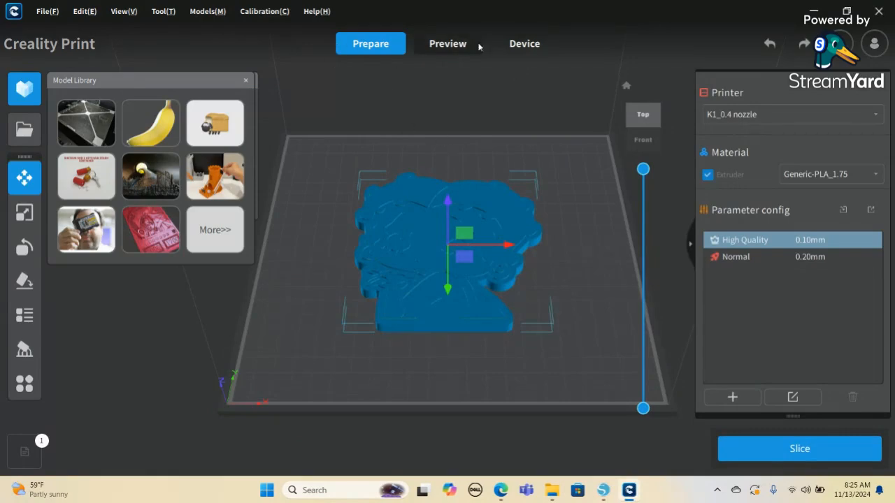
Step: Generate the sliced preview of the model and step down through its layers to layer 52
{"action": "left_click", "coordinate": [448, 44]}
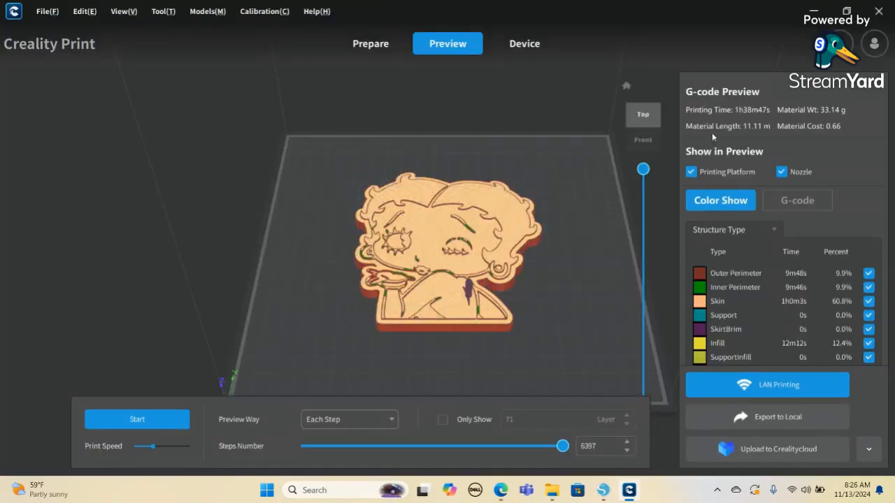
{"action": "mouse_move", "coordinate": [644, 170]}
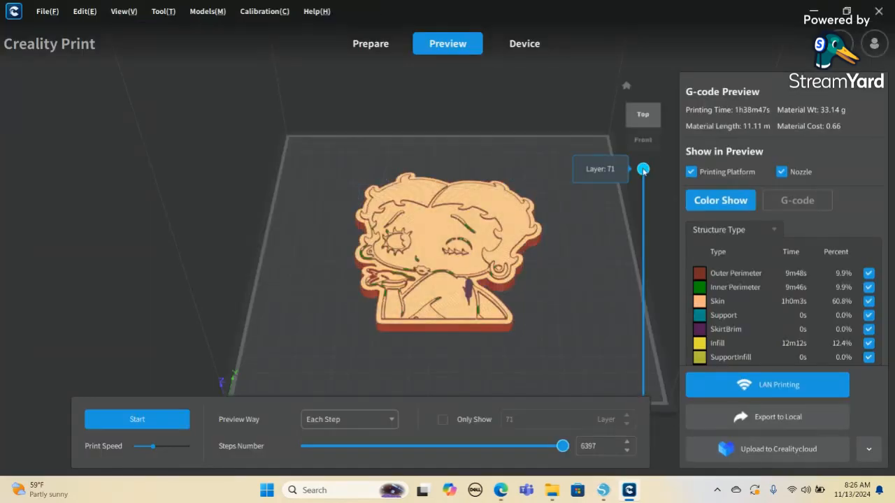
{"action": "left_click_drag", "start_coordinate": [643, 169], "coordinate": [643, 247]}
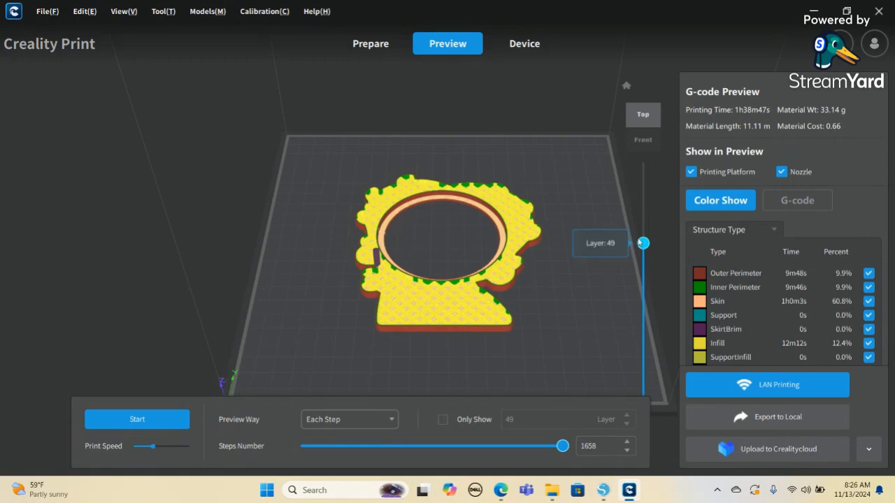
{"action": "mouse_move", "coordinate": [641, 245]}
{"action": "left_mouse_down"}
{"action": "mouse_move", "coordinate": [640, 163]}
{"action": "mouse_move", "coordinate": [638, 246]}
{"action": "mouse_move", "coordinate": [639, 229]}
{"action": "mouse_move", "coordinate": [641, 237]}
{"action": "left_mouse_up"}
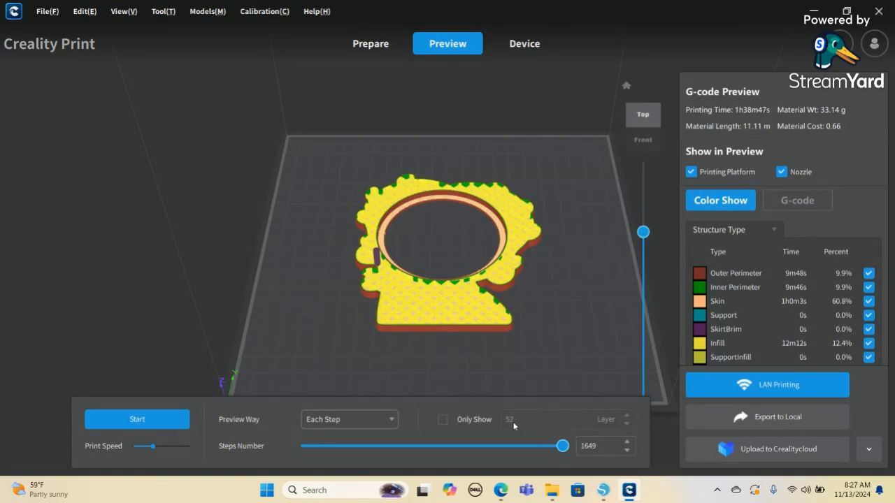
Step: Isolate single layers in the preview and examine layers 52 to 54, where the mirror recess closes
{"action": "left_click", "coordinate": [443, 420]}
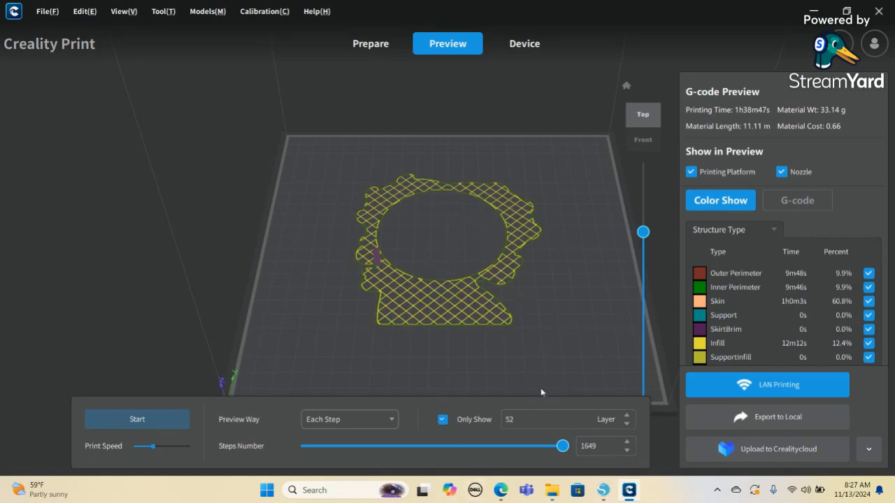
{"action": "mouse_move", "coordinate": [643, 233]}
{"action": "left_click_drag", "start_coordinate": [643, 232], "coordinate": [643, 228]}
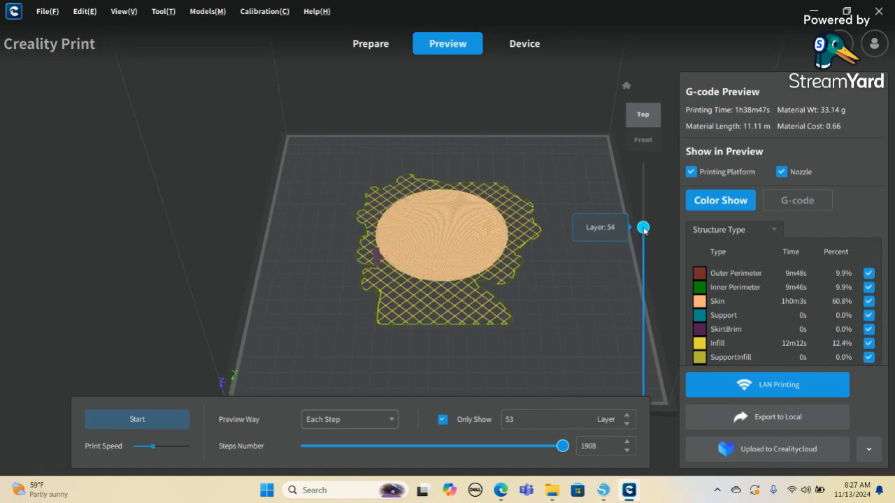
{"action": "double_click", "coordinate": [524, 420]}
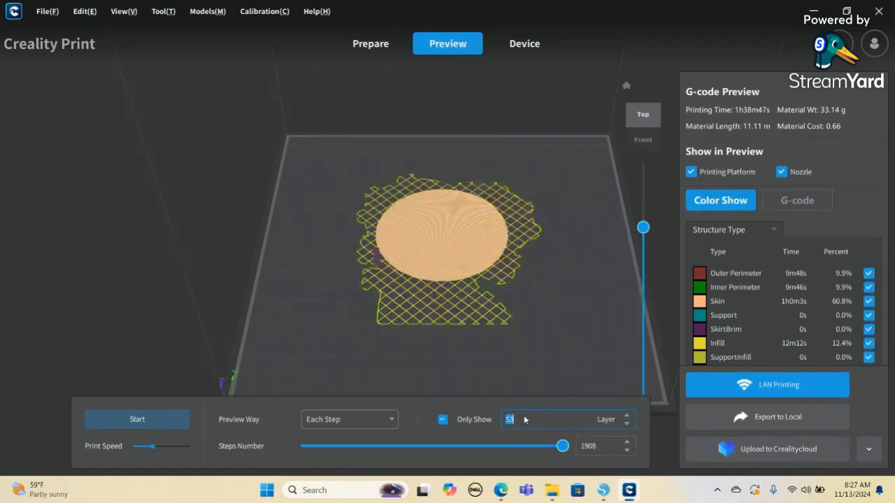
{"action": "type", "text": "54"}
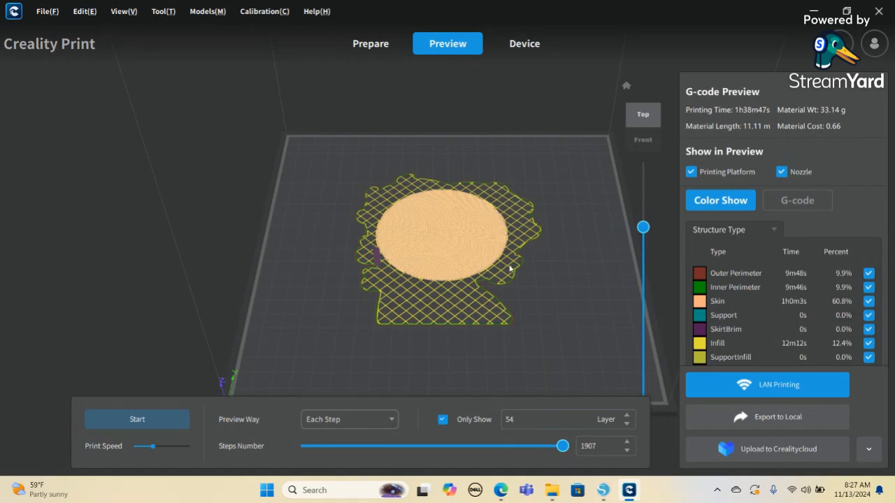
Step: Examine the upper layers where the raised detail begins, showing layers 63 and 64 individually
{"action": "mouse_move", "coordinate": [642, 227]}
{"action": "left_click_drag", "start_coordinate": [642, 228], "coordinate": [646, 195]}
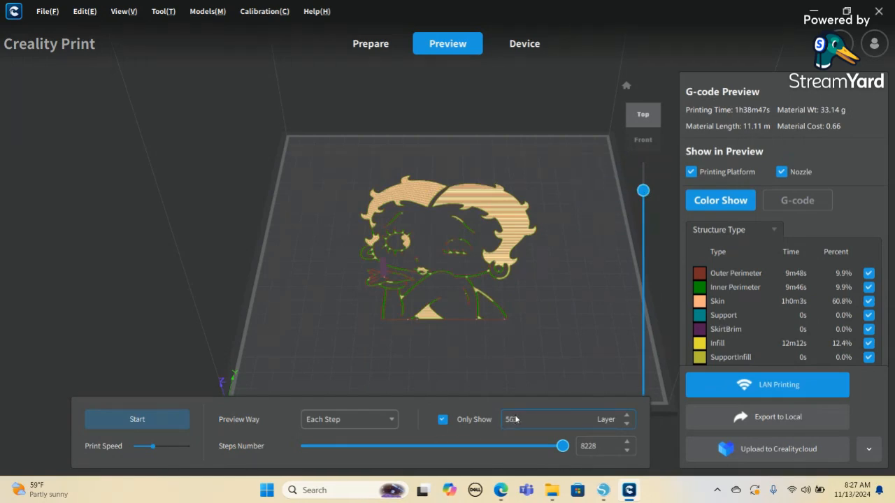
{"action": "key", "text": "BackSpace"}
{"action": "key", "text": "BackSpace"}
{"action": "type", "text": "63"}
{"action": "key", "text": "Return"}
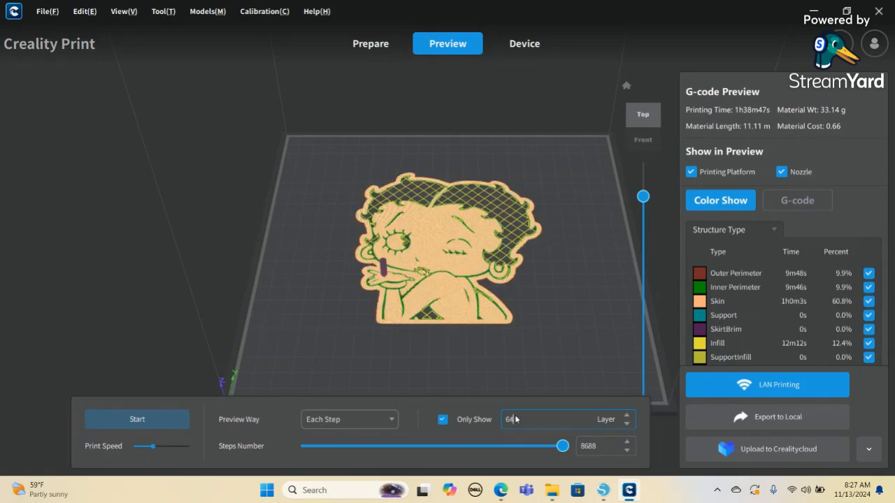
{"action": "key", "text": "Return"}
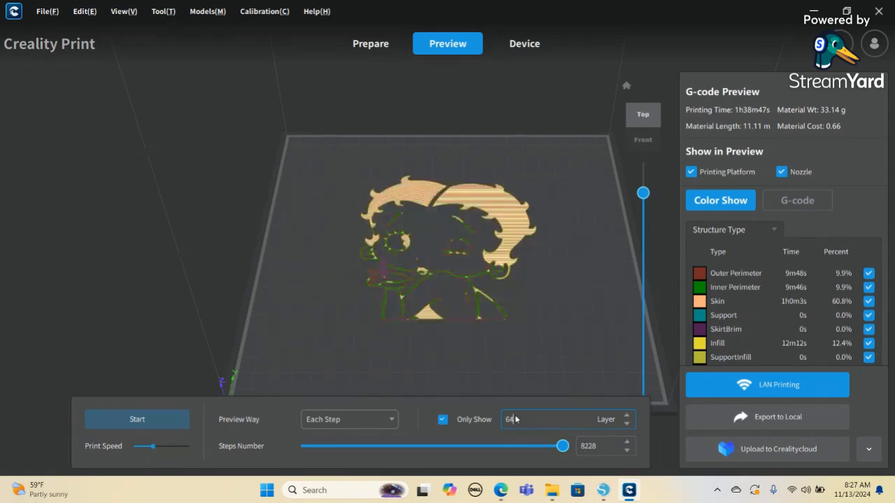